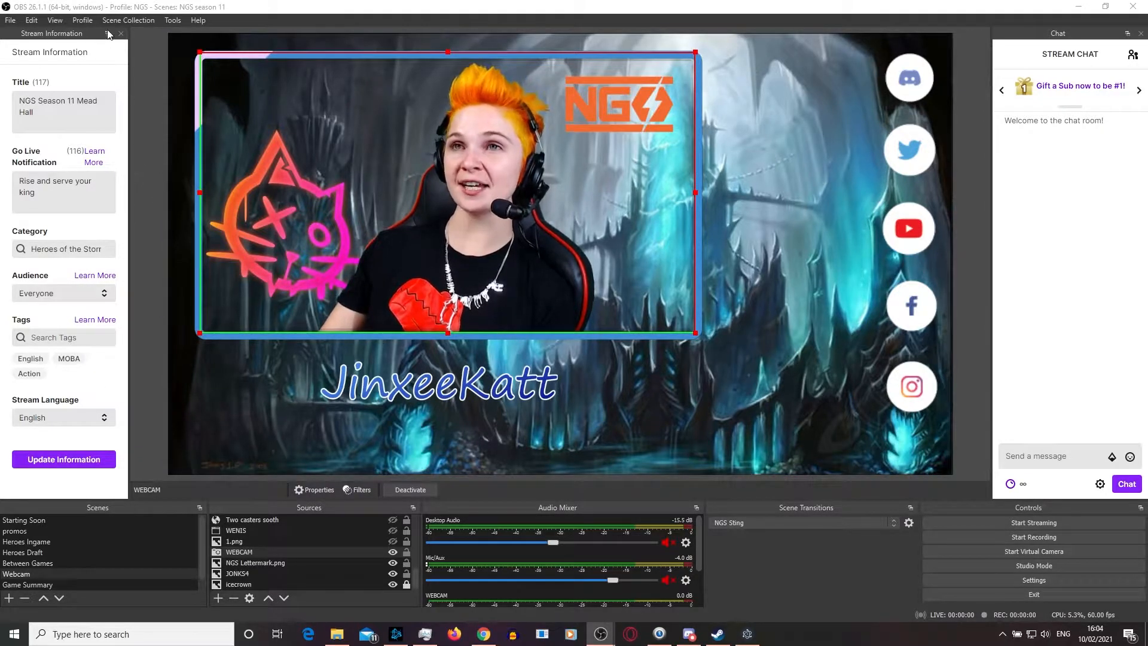
{"action": "left_click", "coordinate": [153, 21]}
{"action": "left_click", "coordinate": [152, 30]}
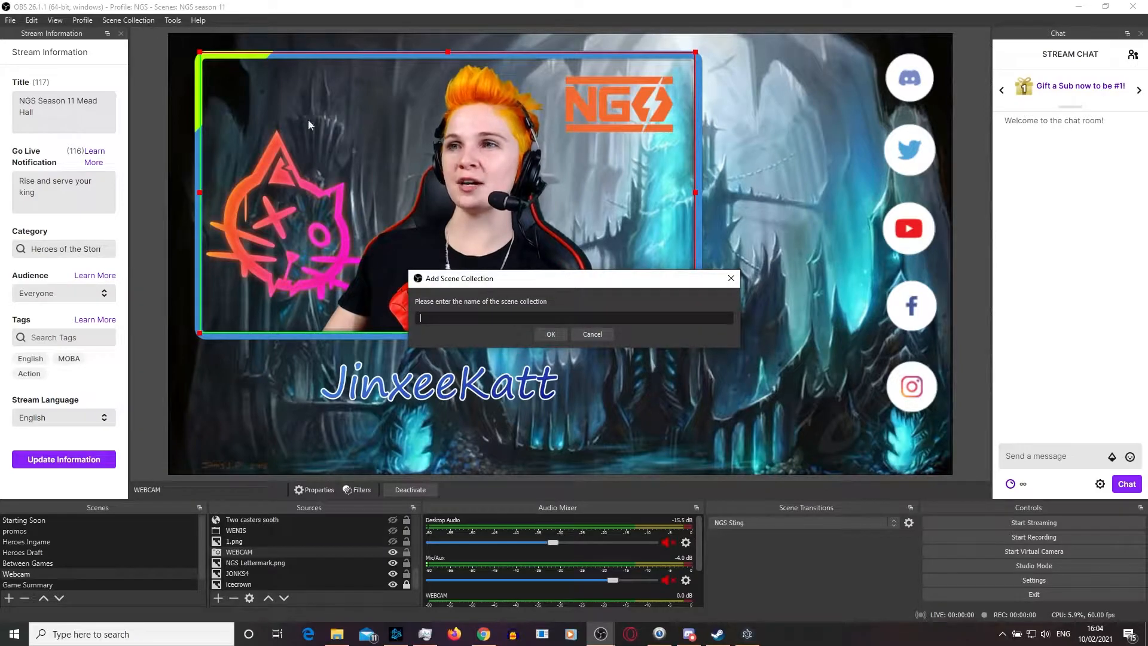
{"action": "left_click", "coordinate": [608, 332]}
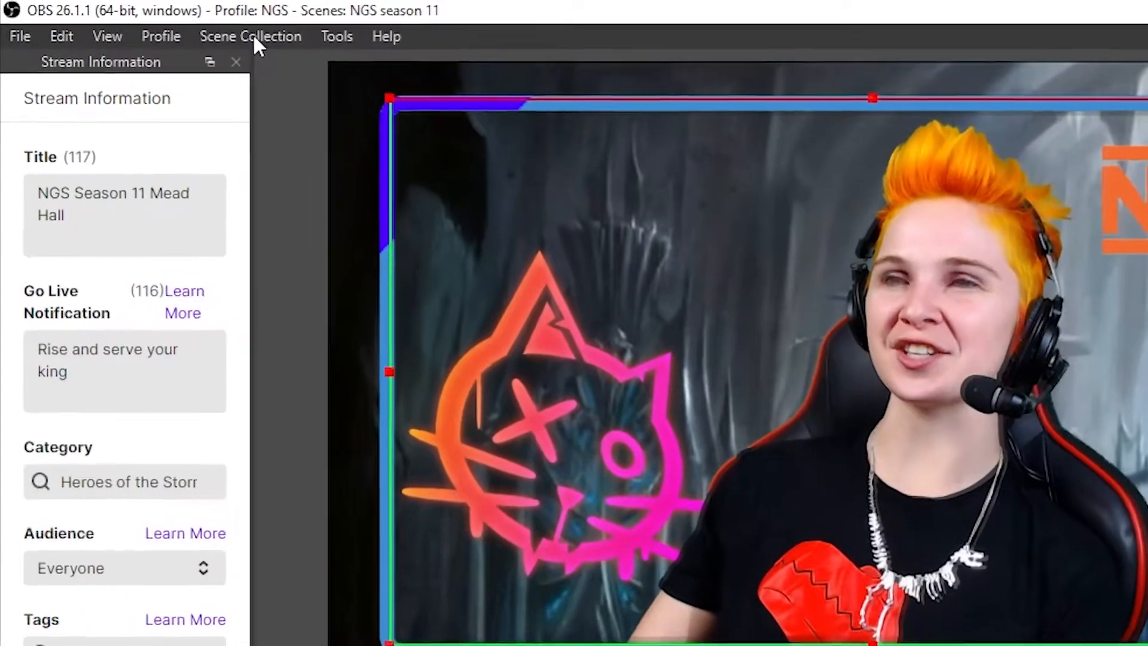
Step: Create a new scene collection named obs2.0 and make sure it is the active collection
{"action": "left_click", "coordinate": [174, 25]}
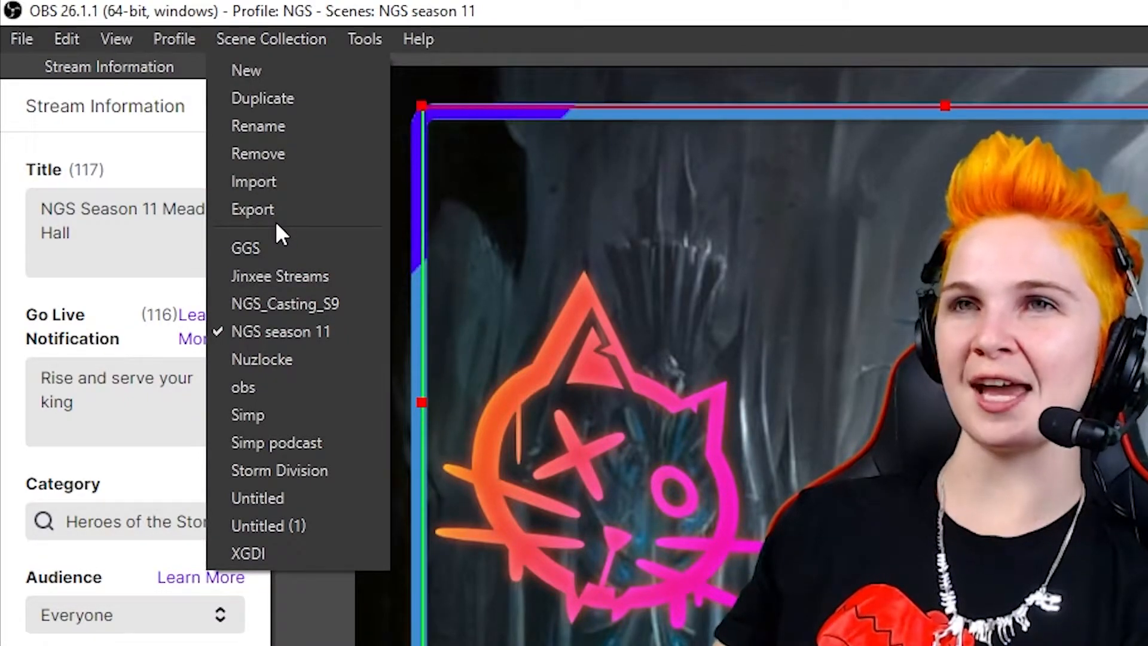
{"action": "left_click", "coordinate": [266, 78]}
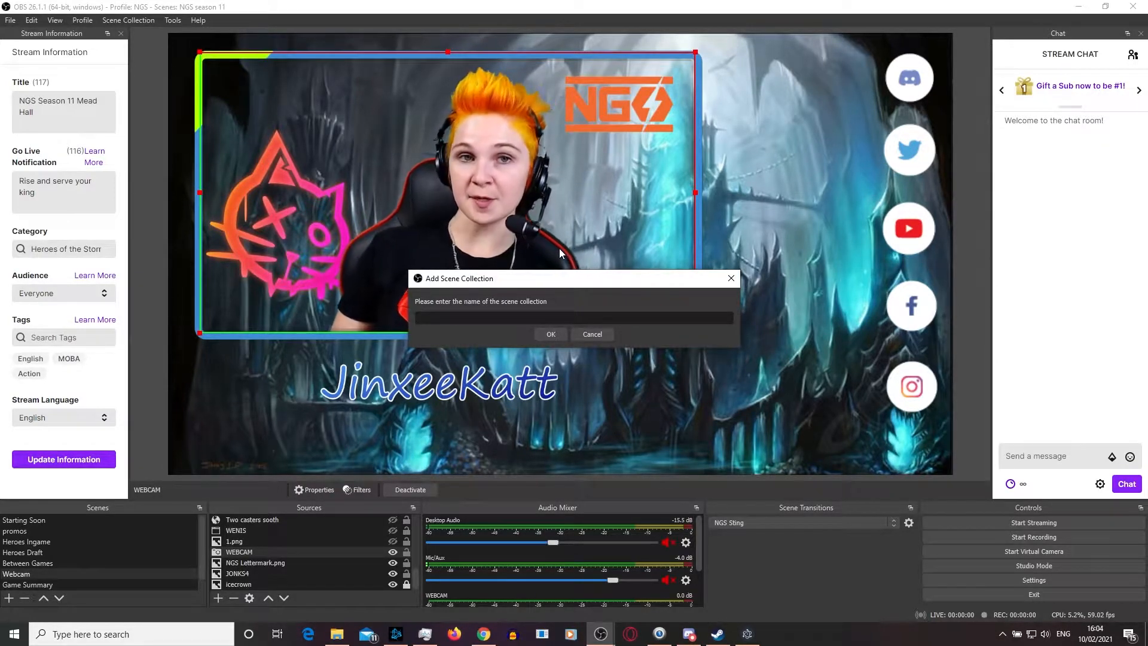
{"action": "type", "text": "obs2.0"}
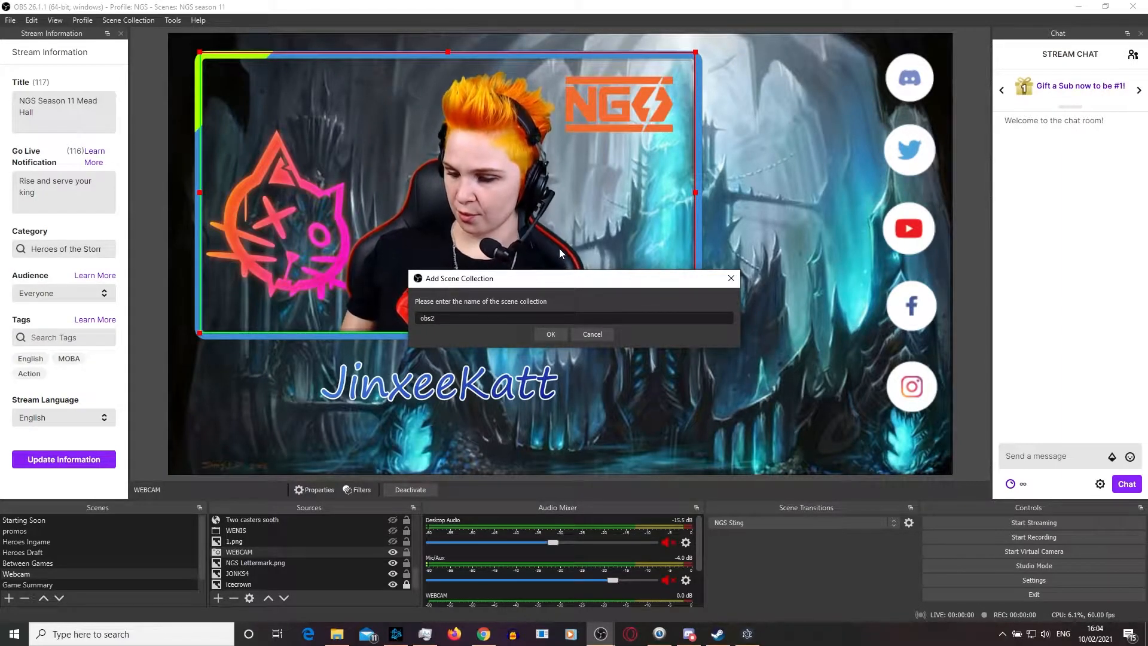
{"action": "left_click", "coordinate": [551, 336]}
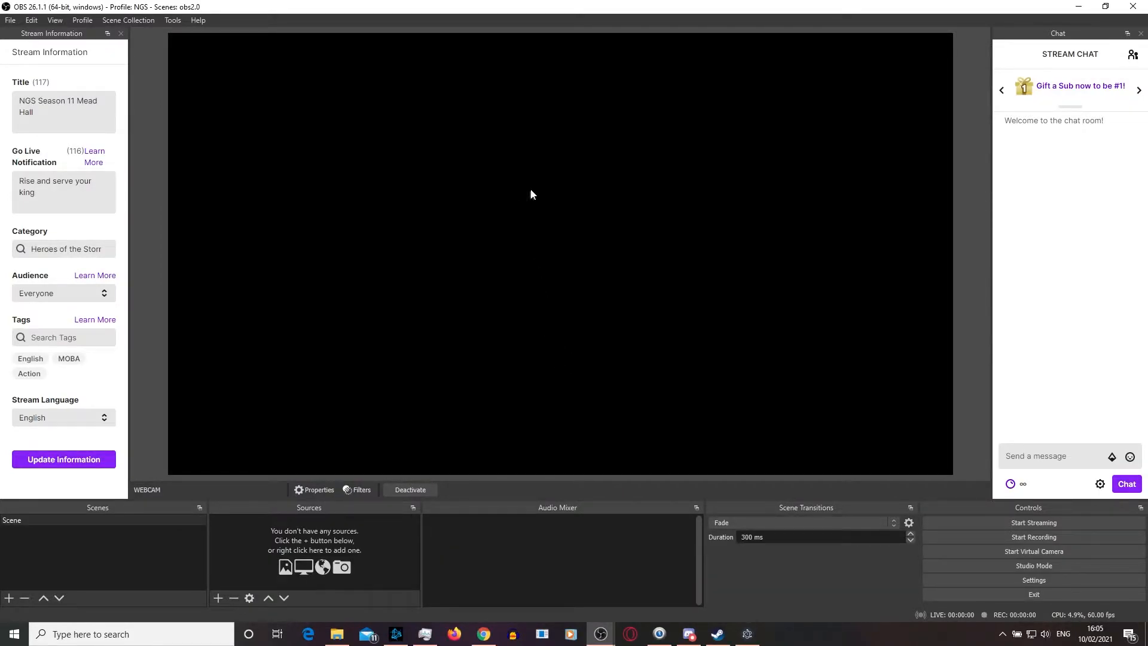
{"action": "left_click", "coordinate": [149, 23]}
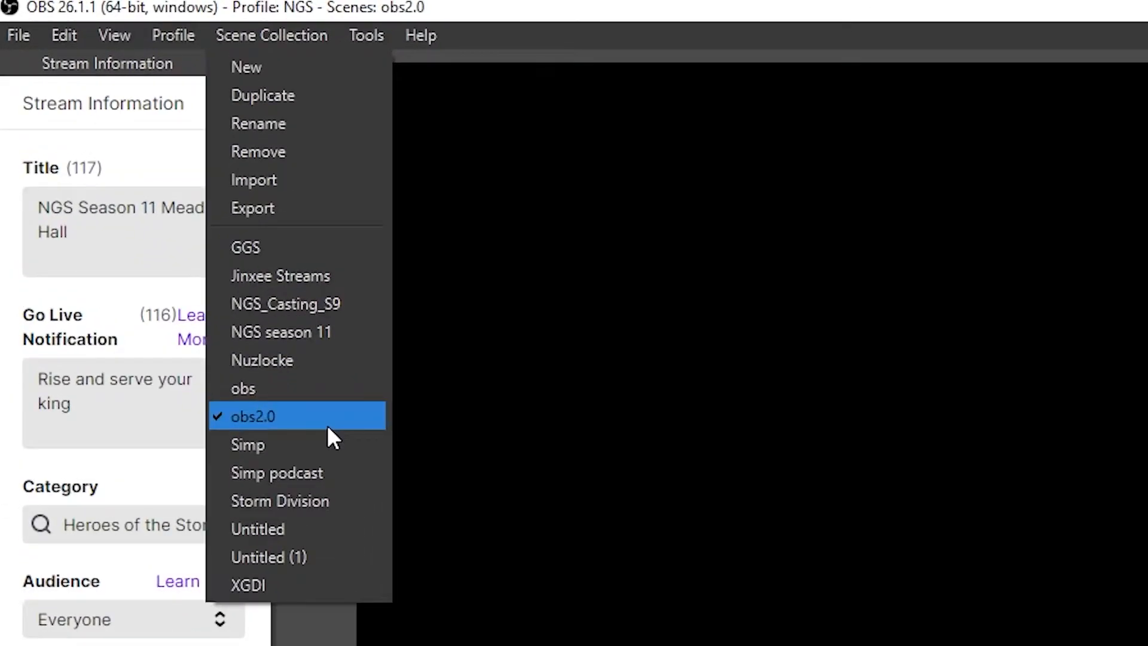
{"action": "left_click", "coordinate": [289, 416]}
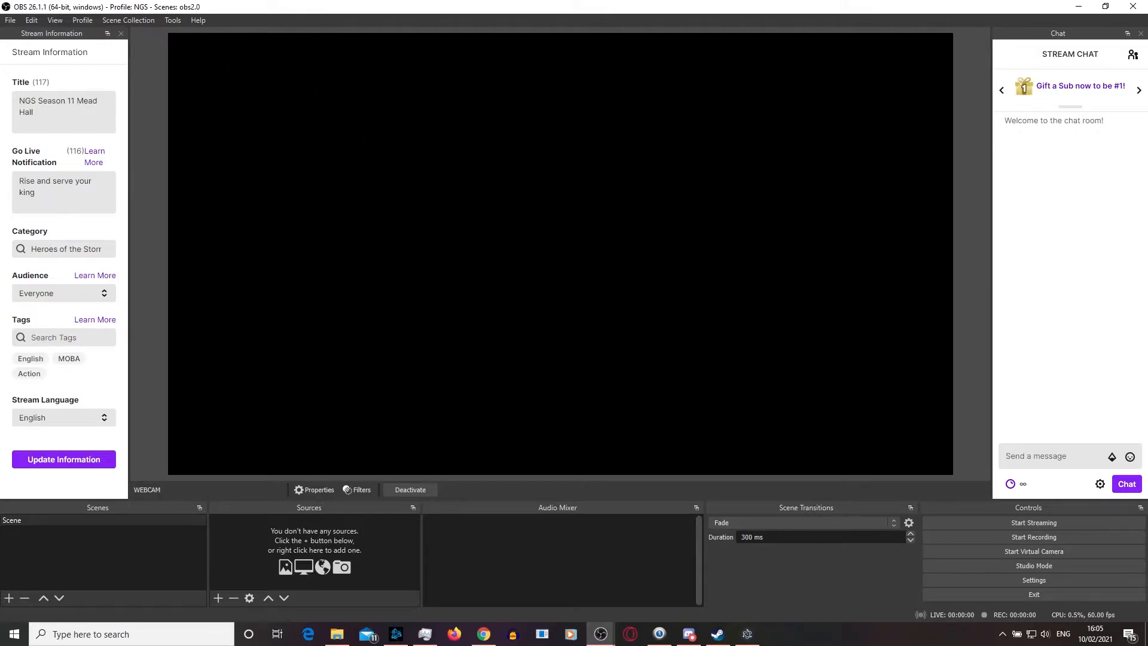
Step: In the audio settings, set Desktop Audio to Speakers (2- Scarlett 2i2 USB) and Mic/Auxiliary Audio to Microphone (2- Scarlett 2i2 USB)
{"action": "left_click", "coordinate": [11, 20]}
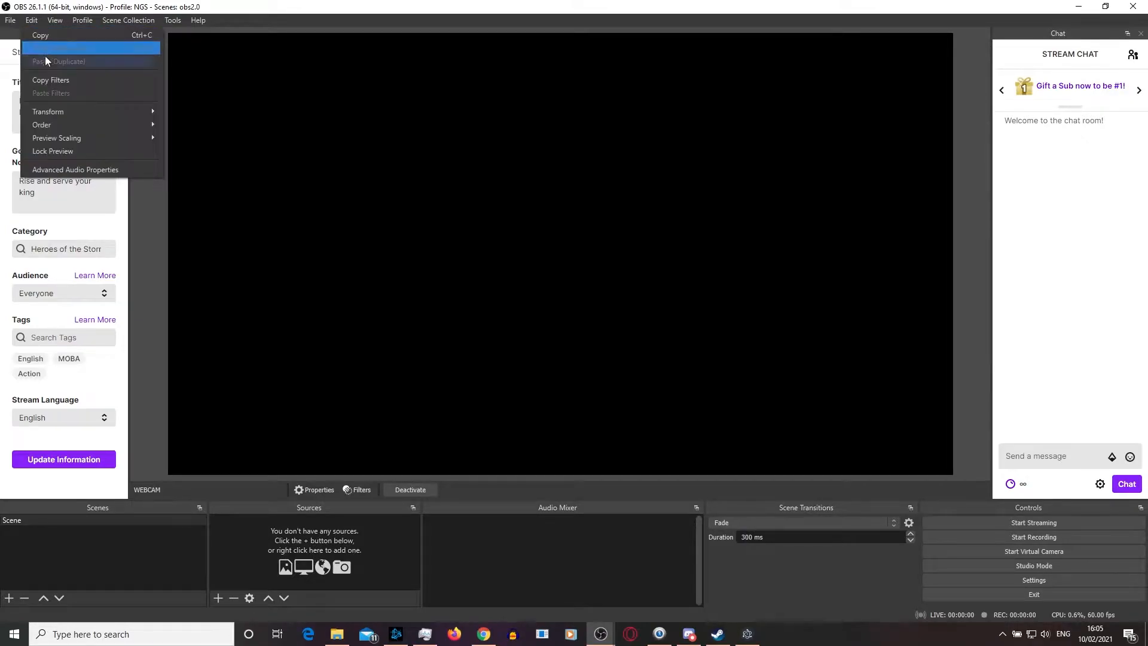
{"action": "left_click", "coordinate": [31, 65]}
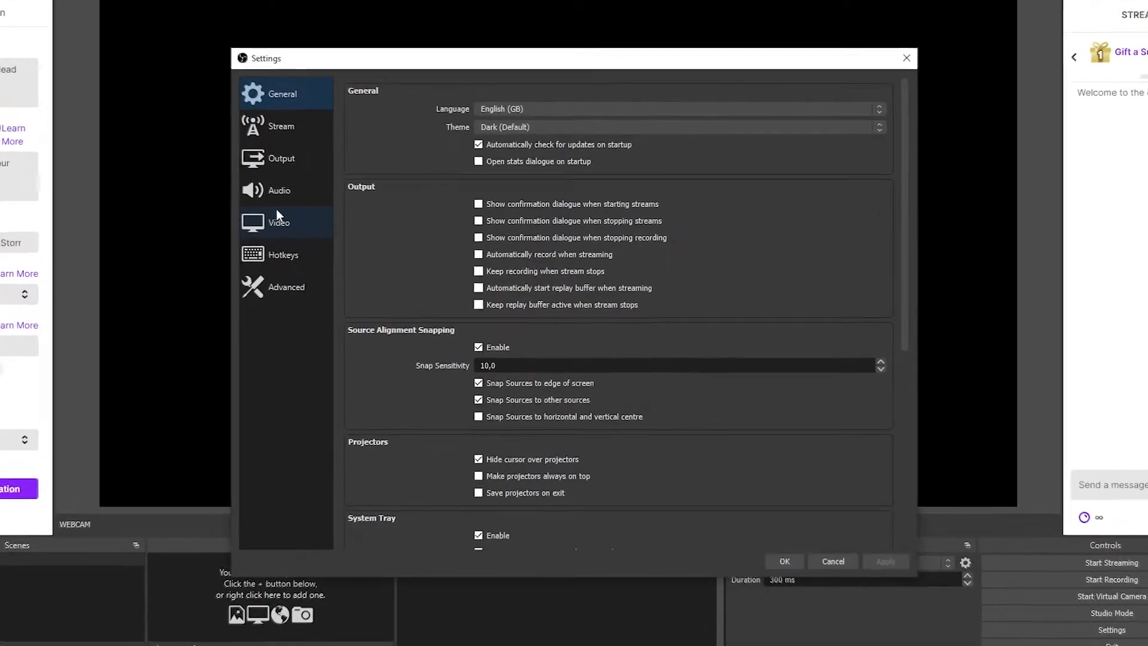
{"action": "left_click", "coordinate": [284, 196]}
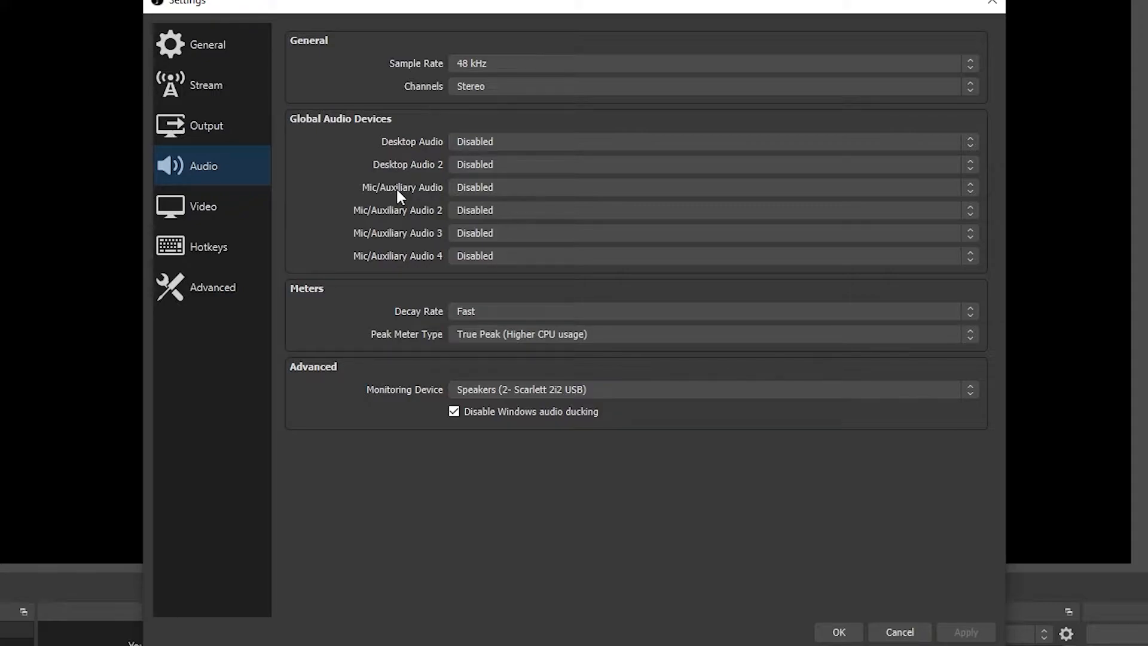
{"action": "left_click", "coordinate": [532, 142]}
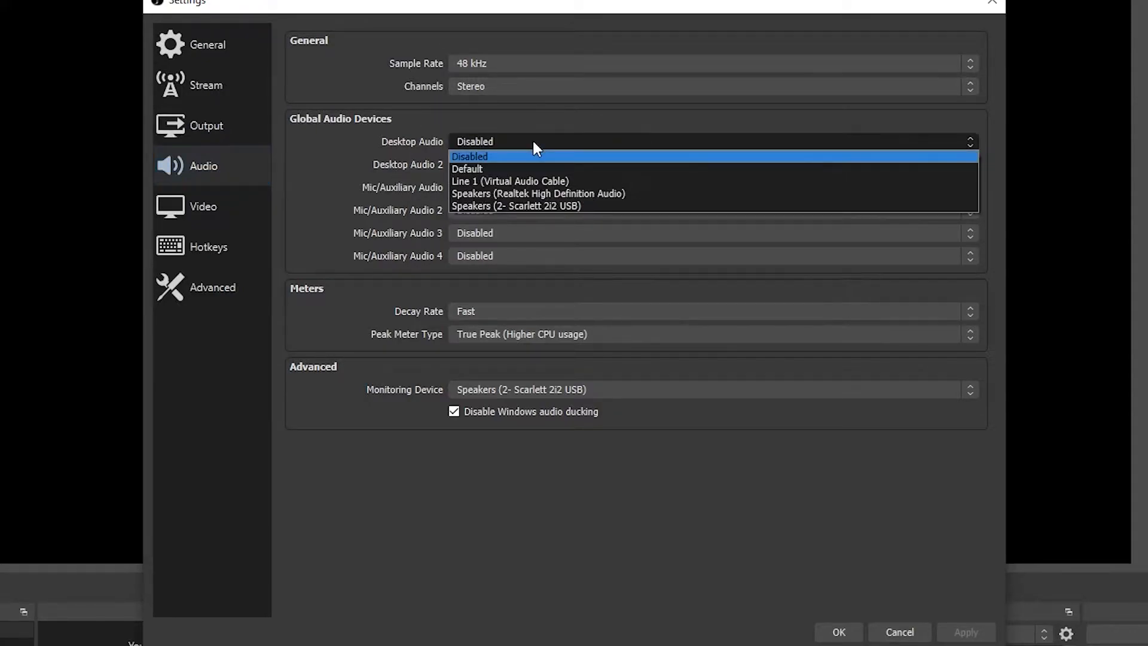
{"action": "left_click", "coordinate": [556, 207]}
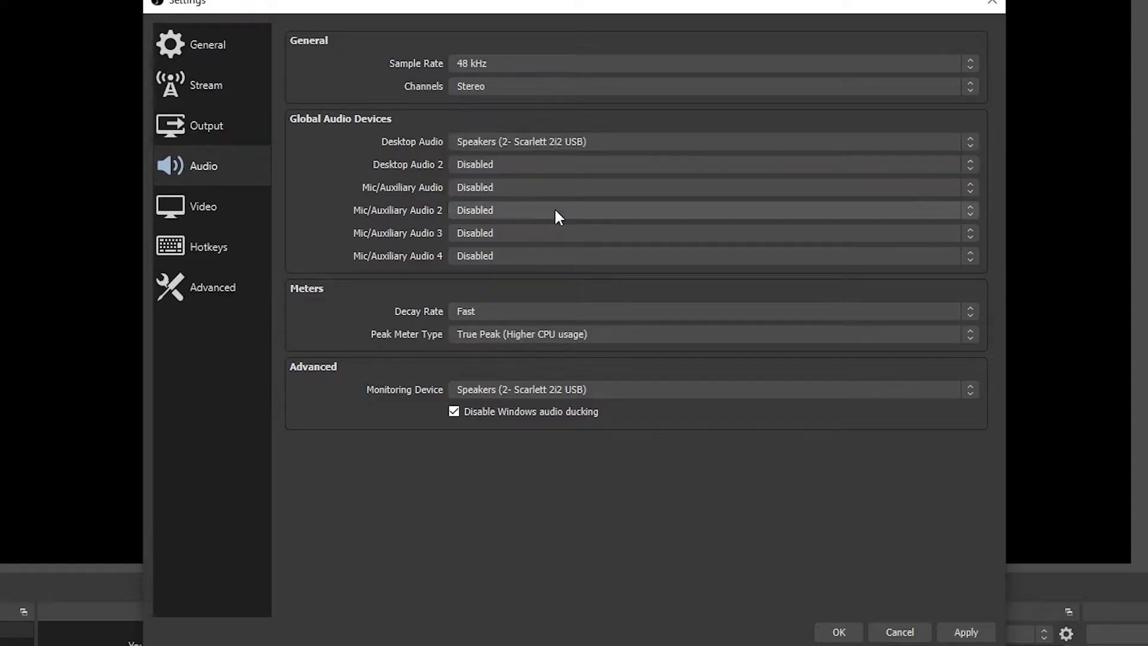
{"action": "left_click", "coordinate": [497, 183]}
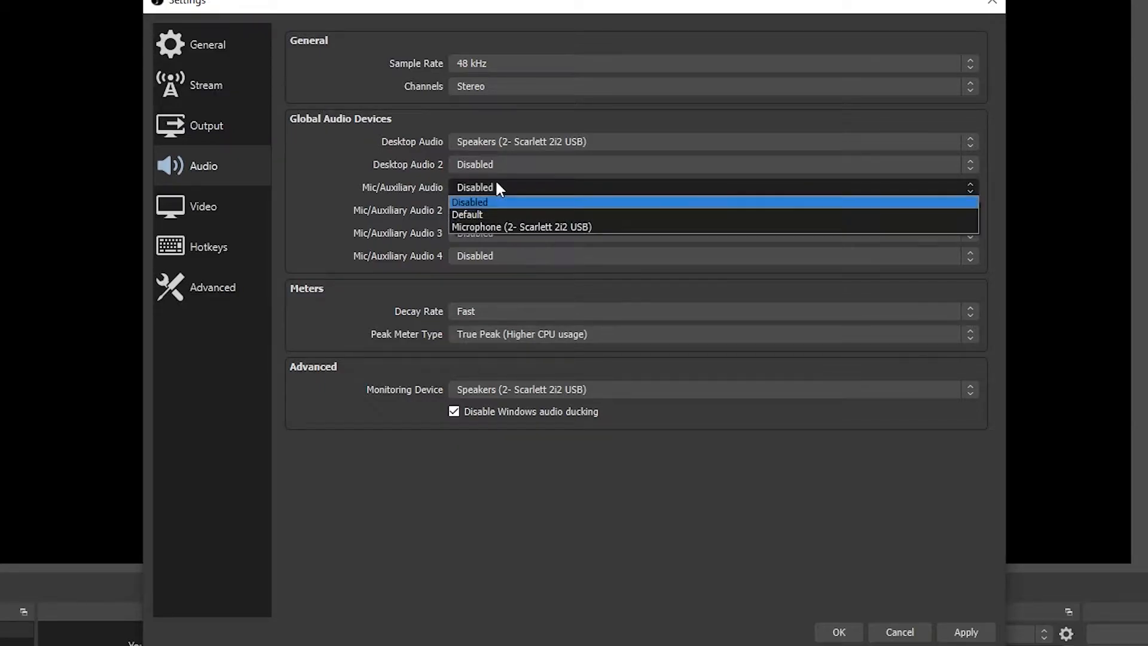
{"action": "left_click", "coordinate": [511, 228]}
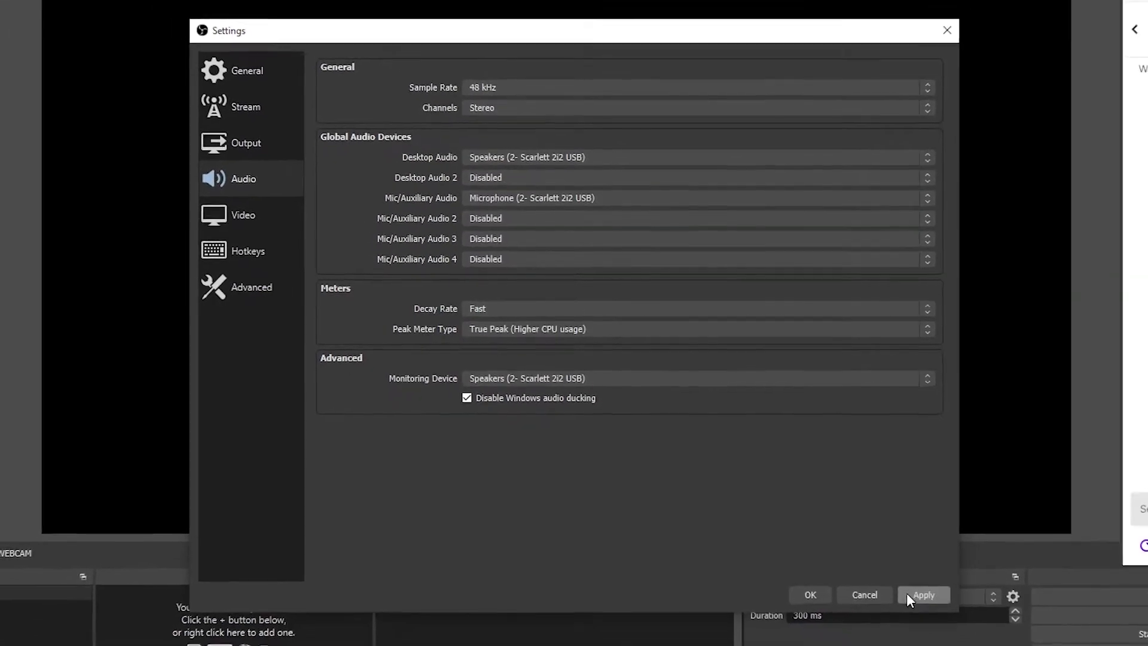
{"action": "left_click", "coordinate": [810, 594]}
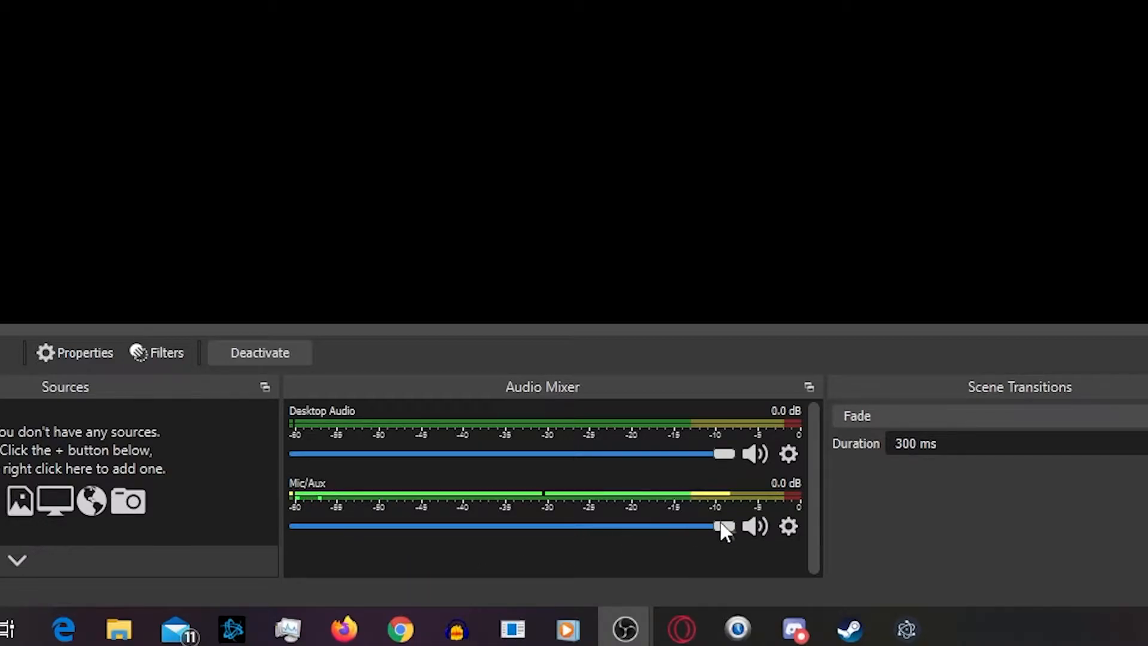
Step: Lower the Mic/Aux volume to about -10.3 dB and review the advanced audio properties
{"action": "left_click_drag", "start_coordinate": [722, 526], "coordinate": [598, 525]}
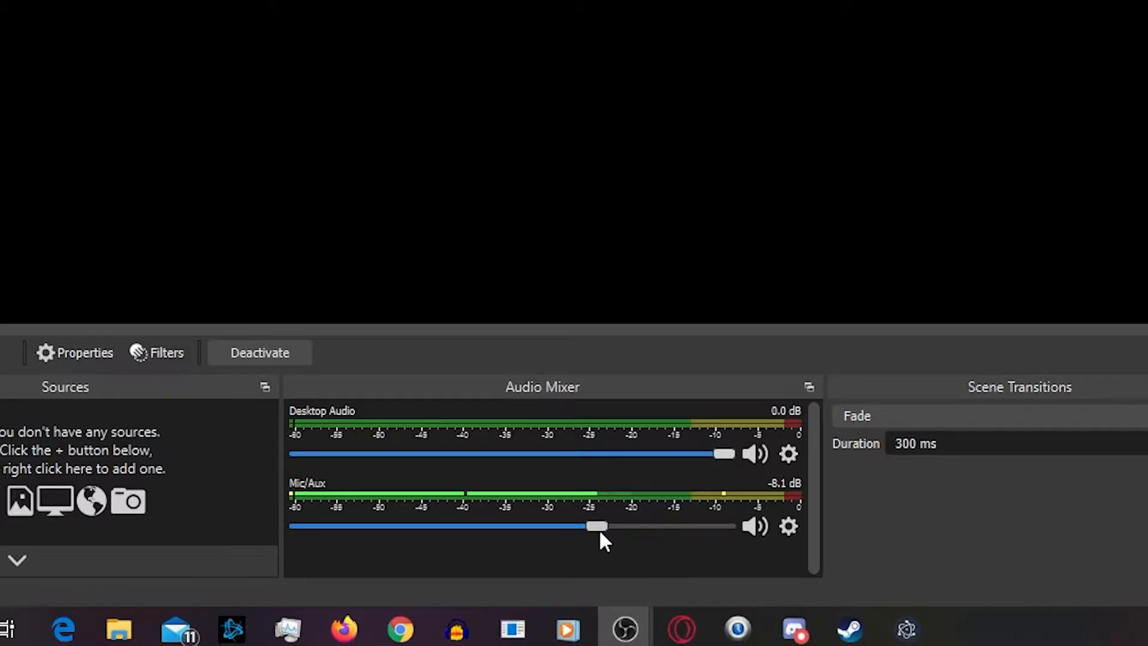
{"action": "left_click_drag", "start_coordinate": [598, 526], "coordinate": [575, 520]}
{"action": "left_click", "coordinate": [791, 525]}
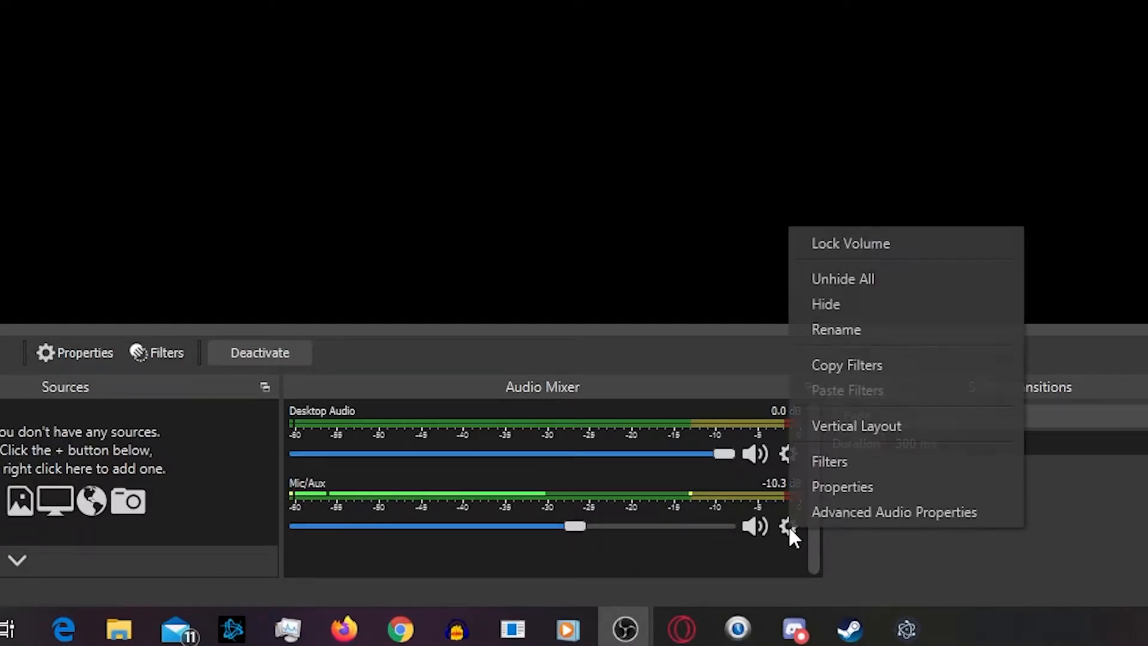
{"action": "left_click", "coordinate": [810, 517]}
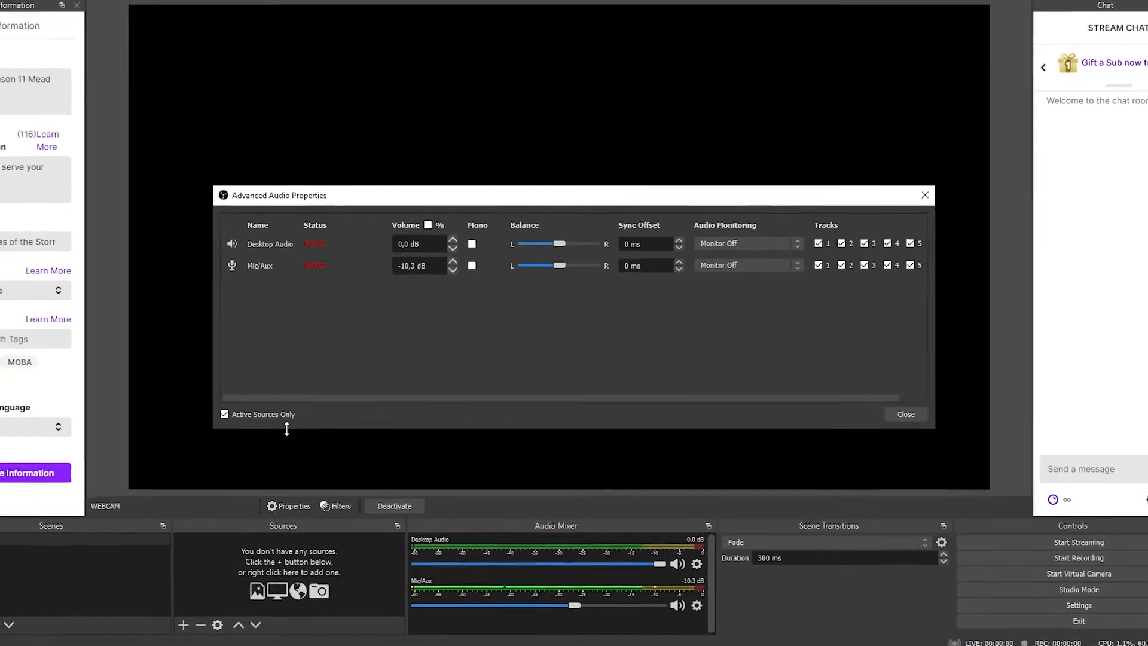
{"action": "left_click", "coordinate": [897, 408]}
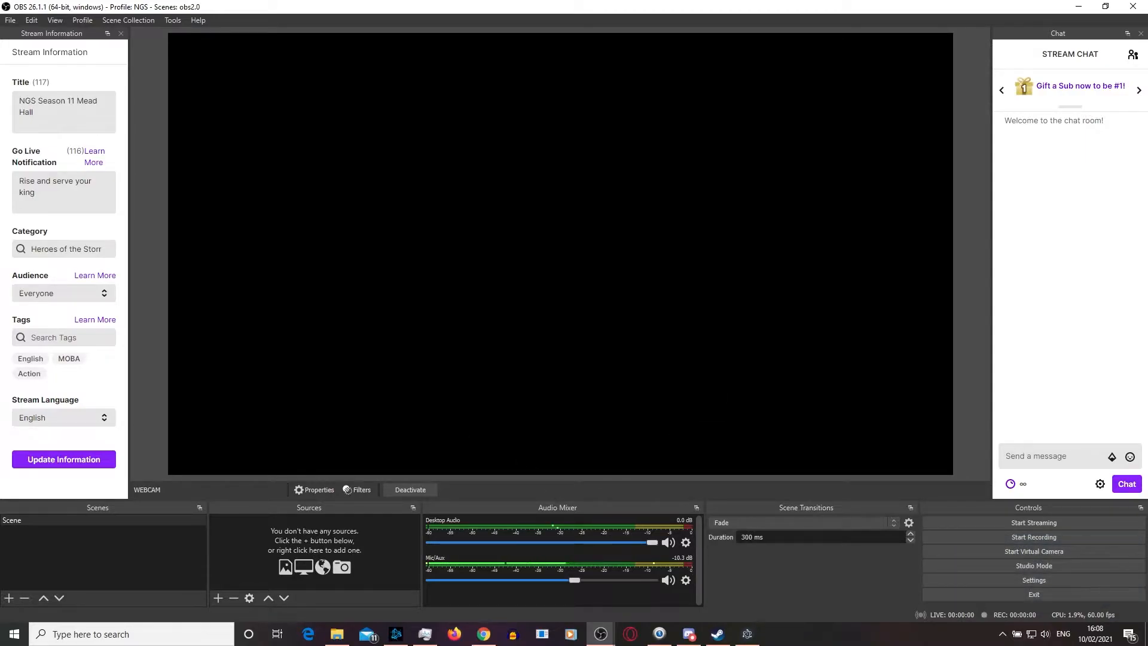
{"action": "key", "text": "alt+Tab"}
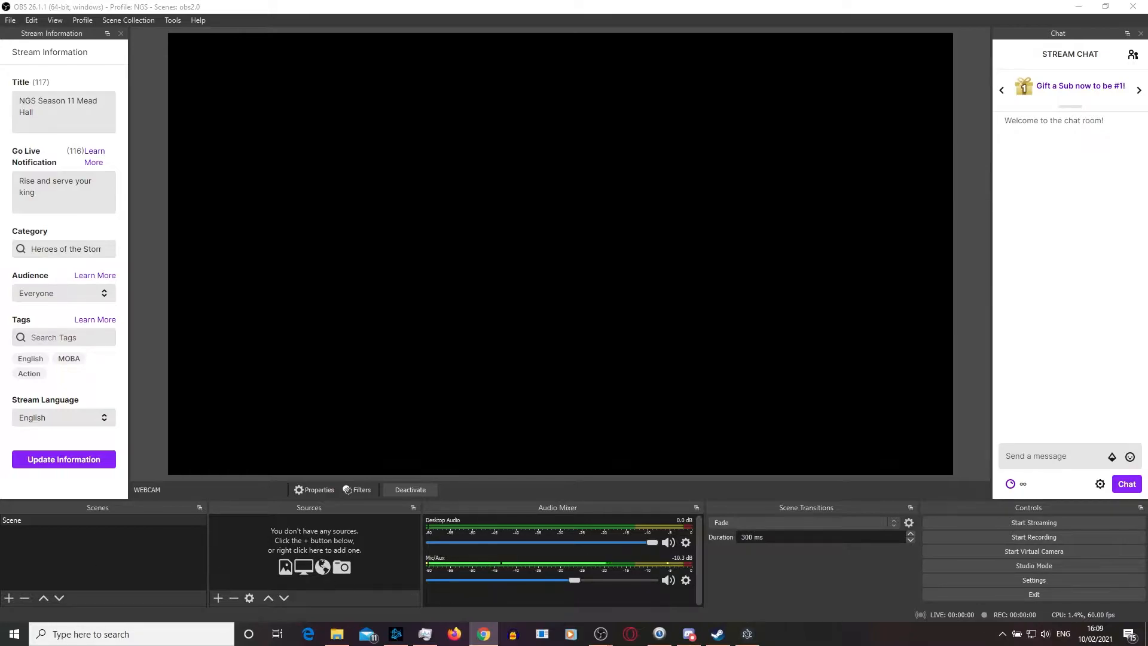
Step: Rename the default scene to "Starting soon"
{"action": "left_click", "coordinate": [172, 519]}
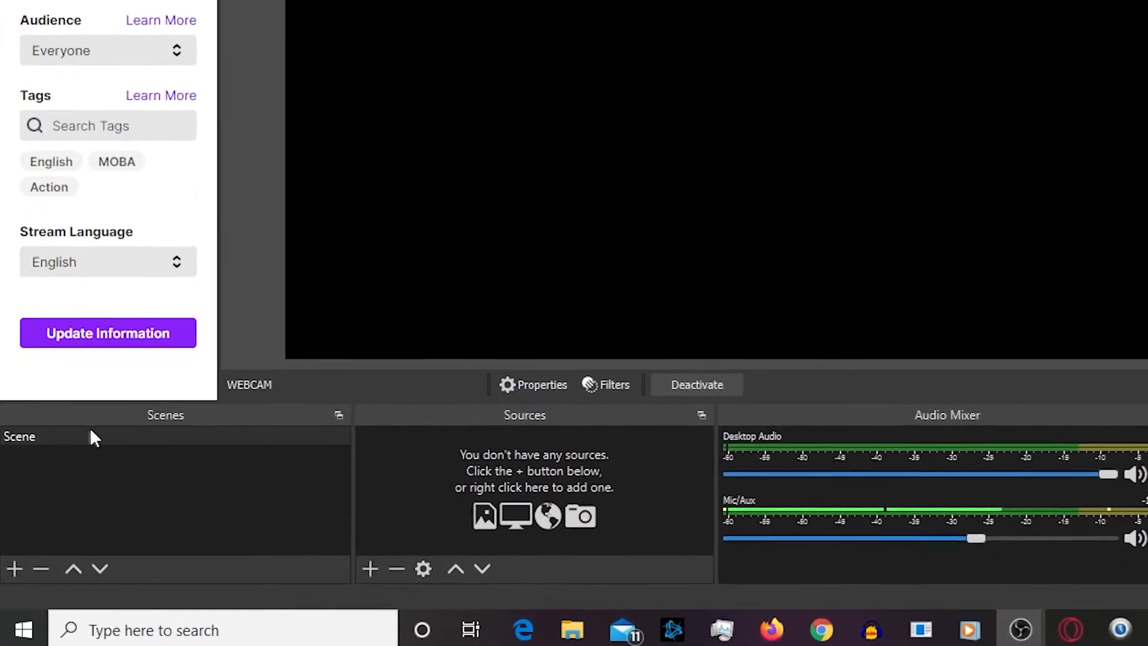
{"action": "right_click", "coordinate": [93, 435]}
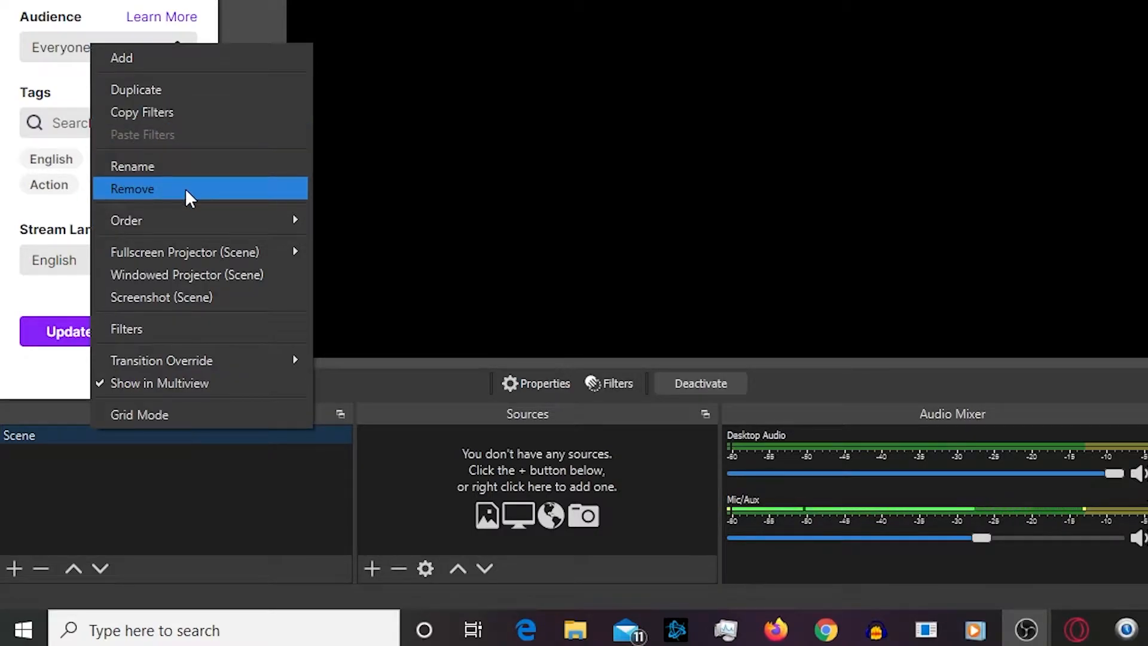
{"action": "left_click", "coordinate": [170, 170]}
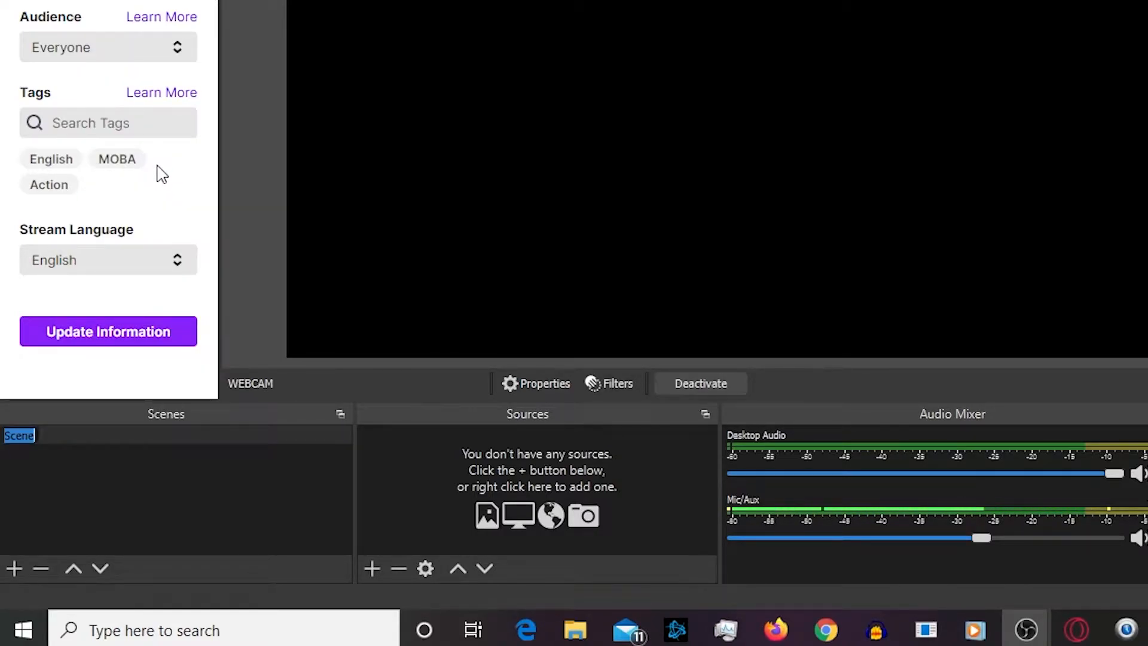
{"action": "type", "text": "Starting "}
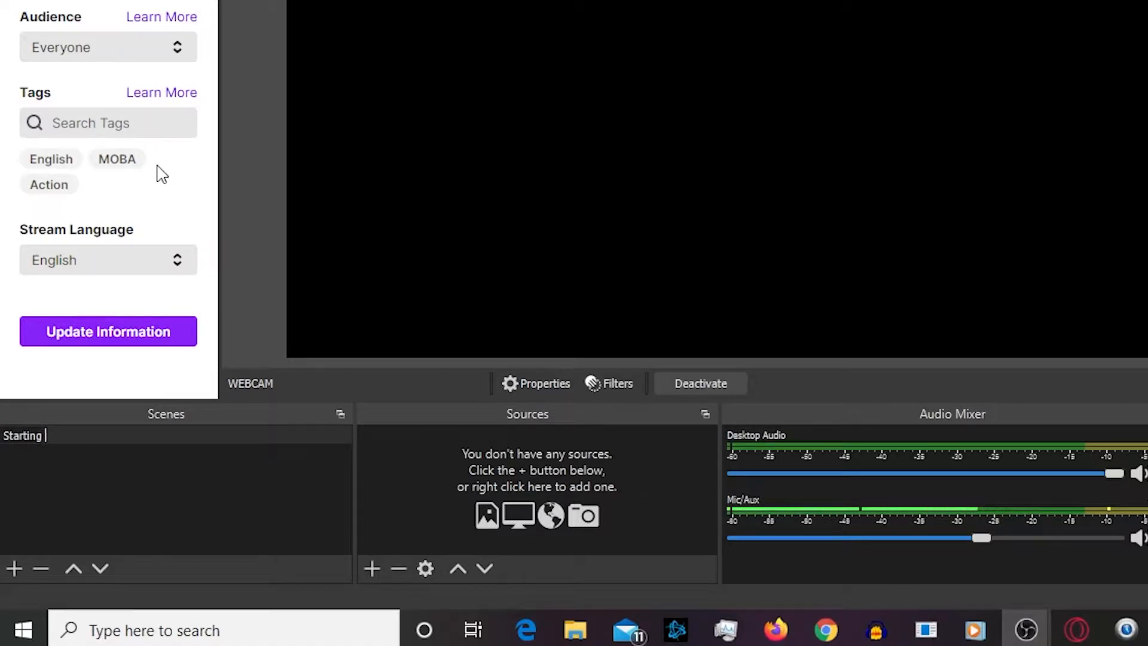
{"action": "type", "text": "soon scree"}
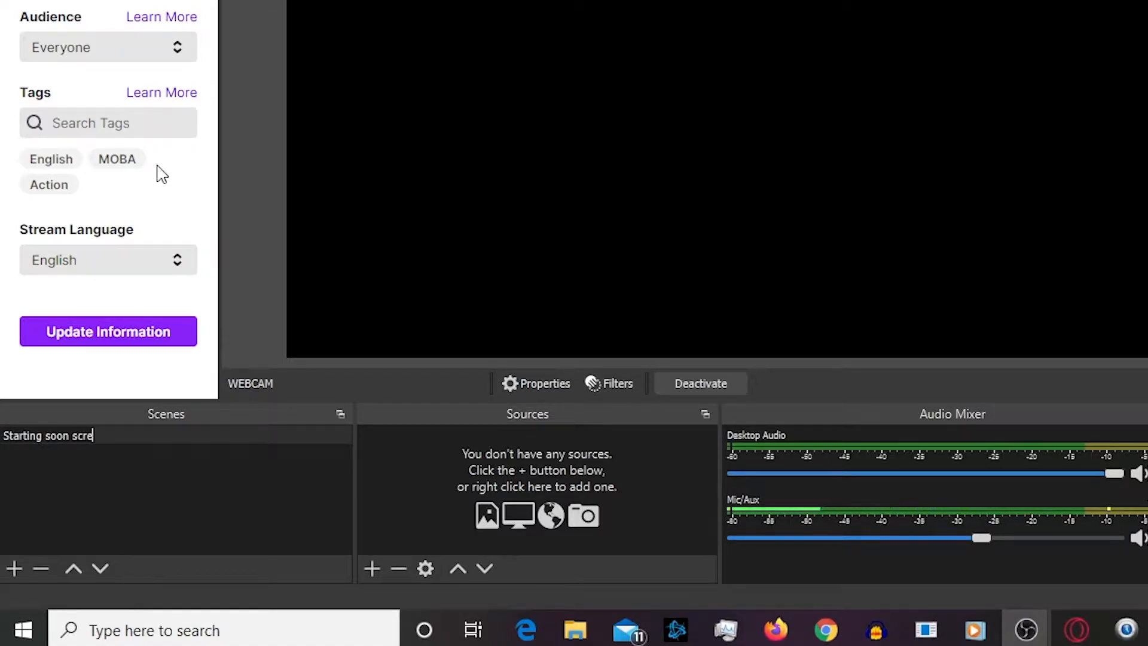
{"action": "key", "text": "BackSpace"}
{"action": "key", "text": "BackSpace"}
{"action": "key", "text": "BackSpace"}
{"action": "key", "text": "BackSpace"}
{"action": "key", "text": "BackSpace"}
{"action": "key", "text": "BackSpace"}
{"action": "key", "text": "Return"}
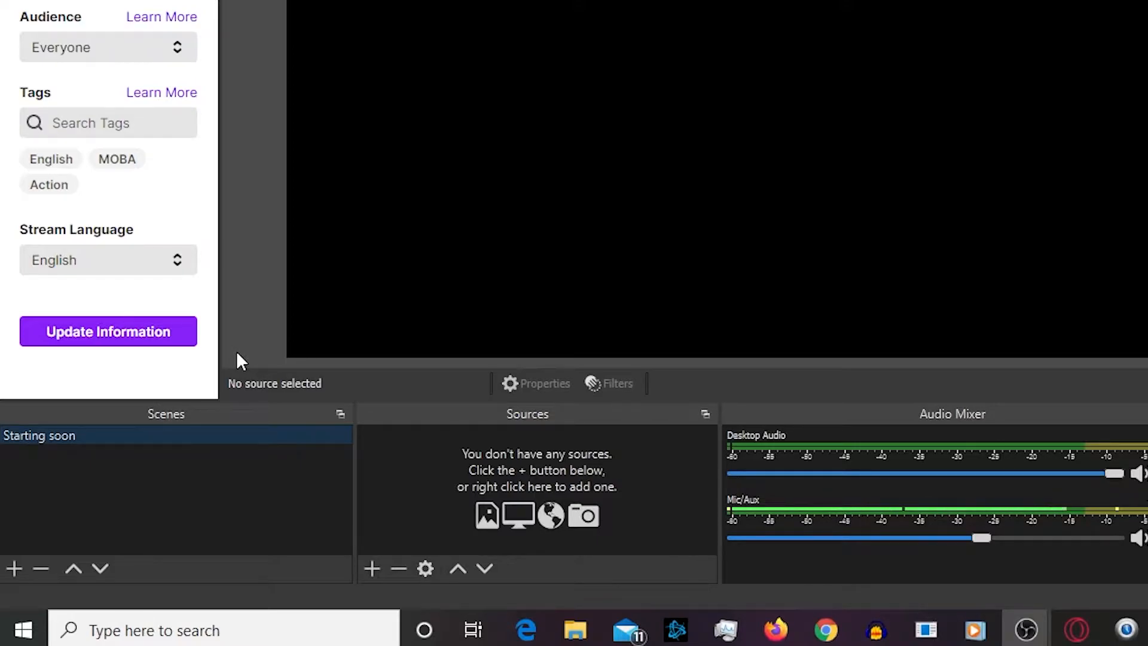
Step: Add a new image source named "Purple" to the Starting soon scene
{"action": "left_click", "coordinate": [366, 571]}
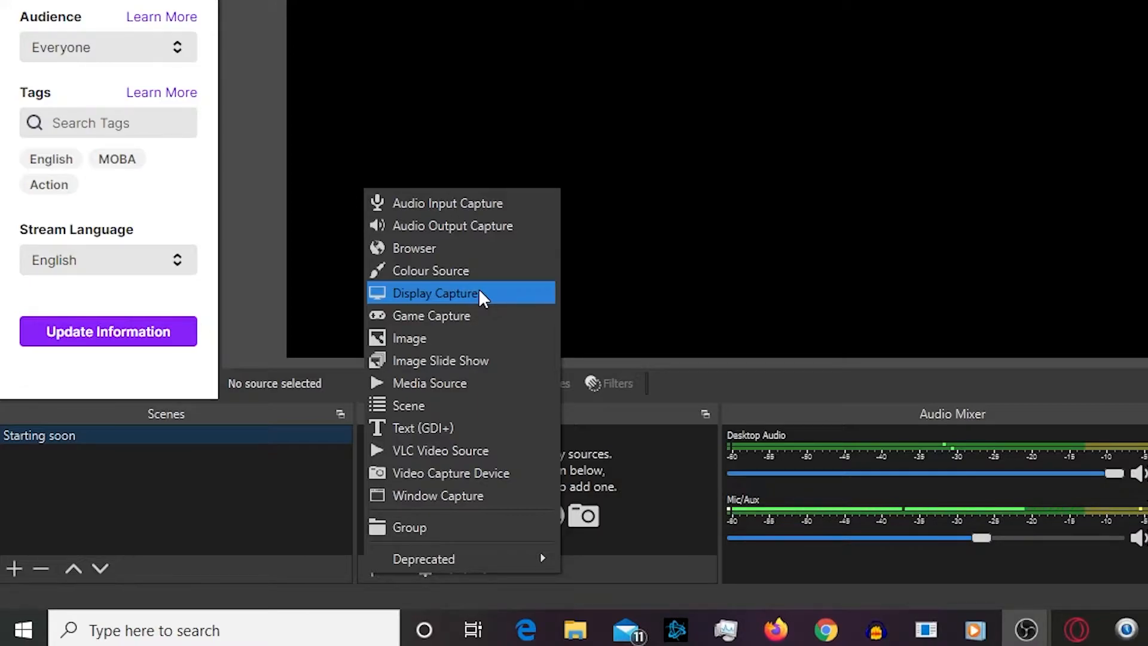
{"action": "left_click", "coordinate": [489, 328]}
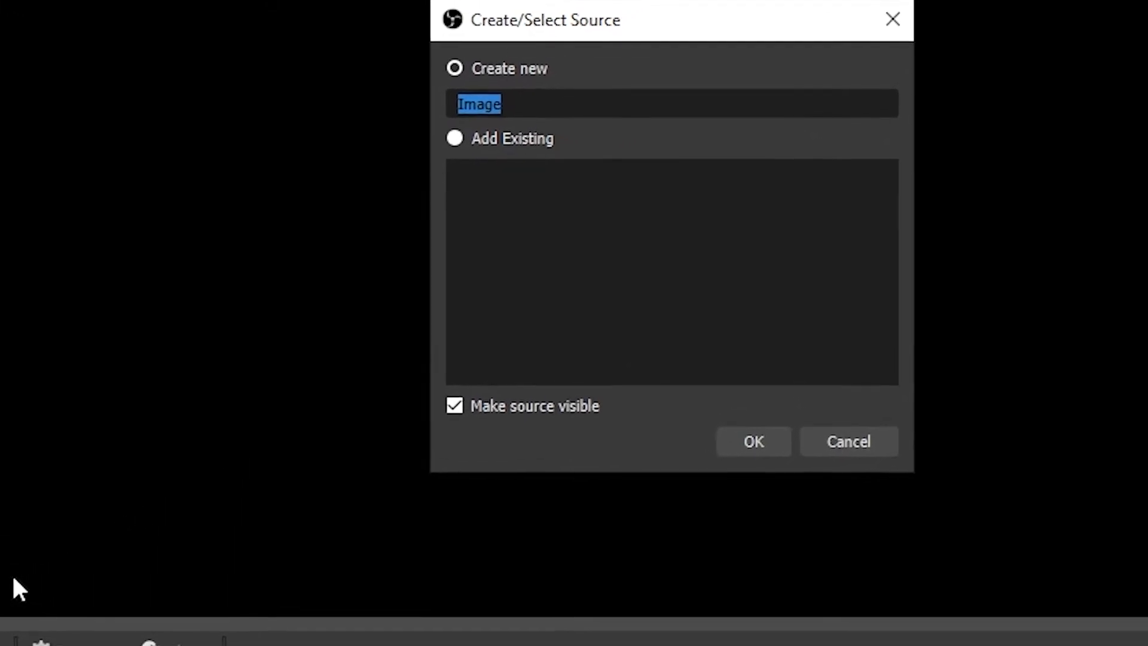
{"action": "type", "text": "Pur"}
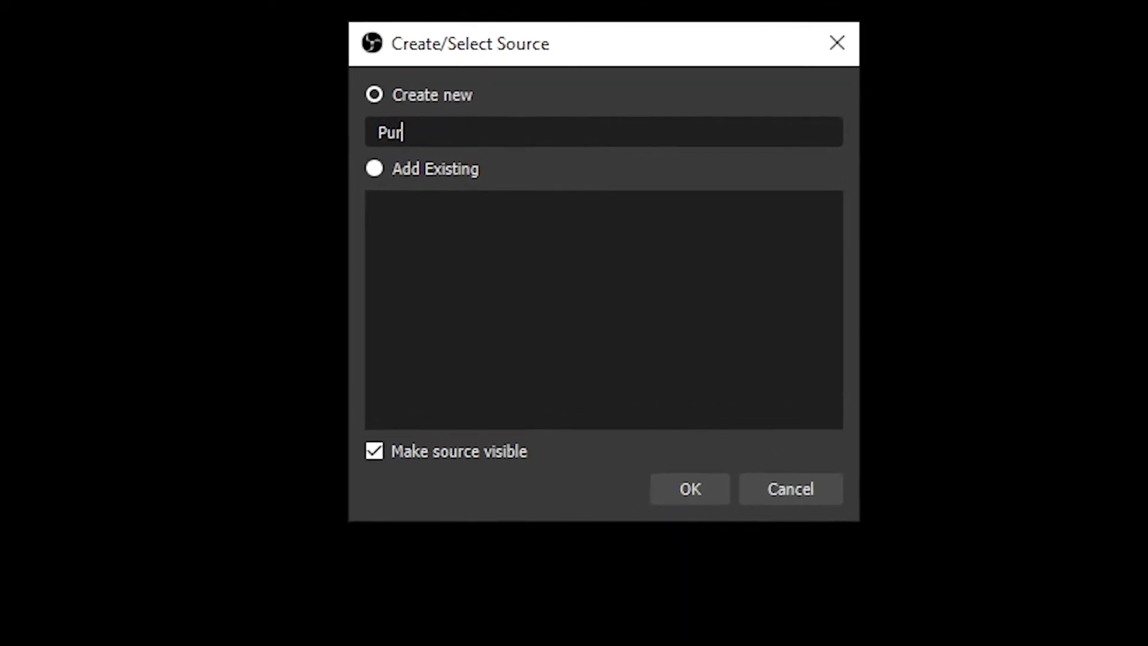
{"action": "type", "text": "ple"}
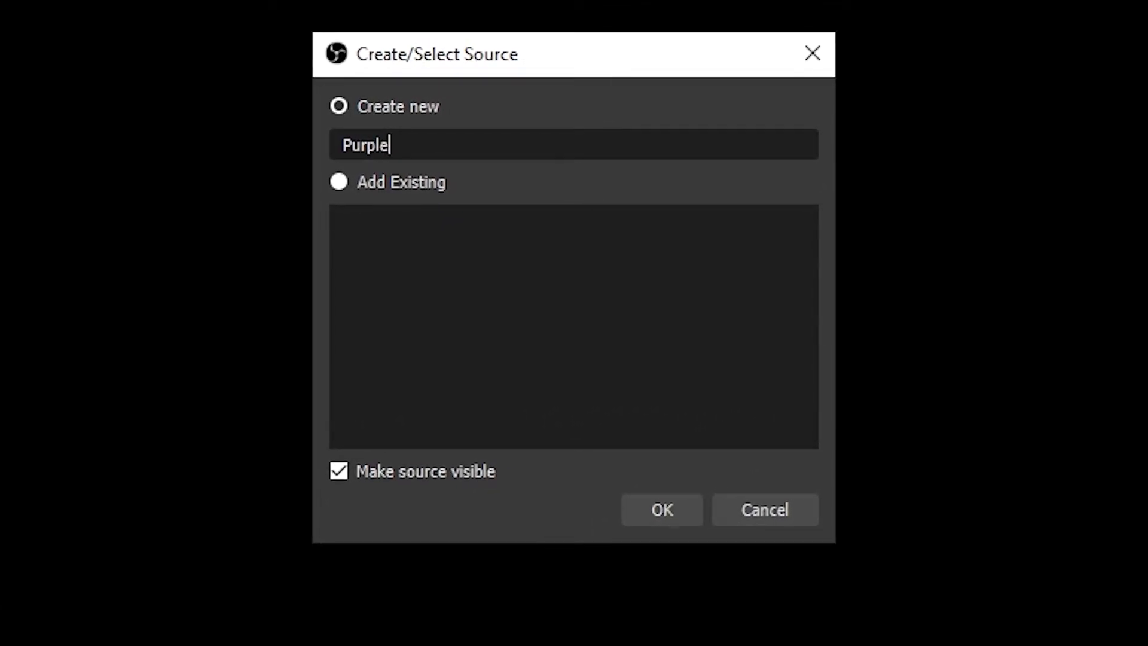
{"action": "left_click", "coordinate": [682, 521]}
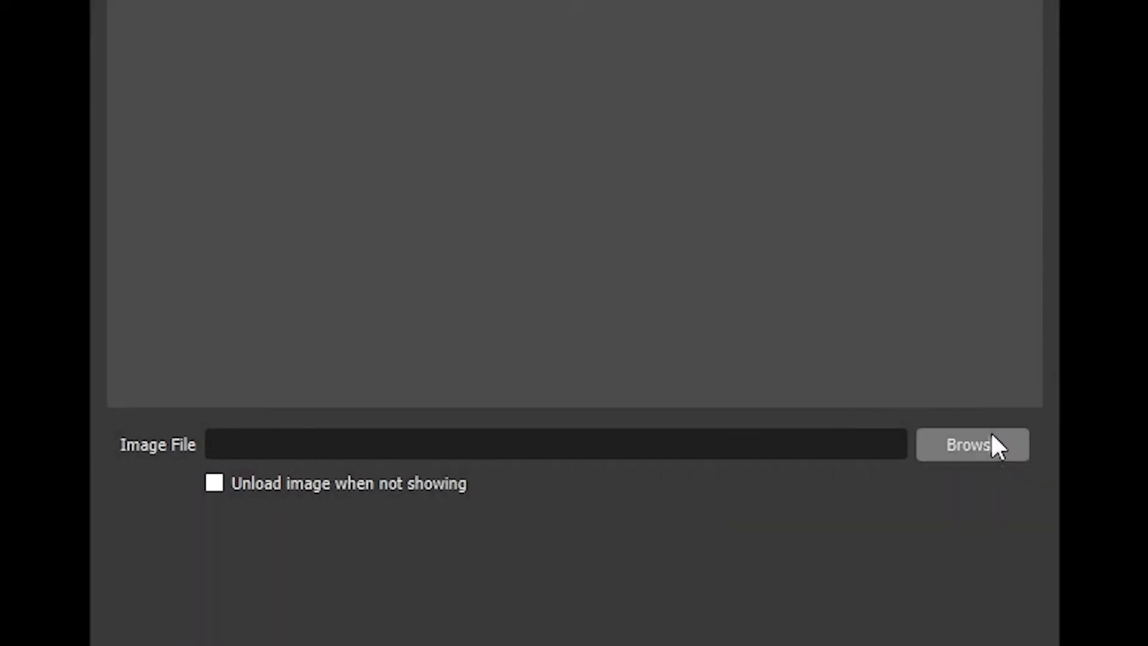
Step: Set Background_Static_Purple.jpg from the Arcade Pop - Purple Theme Scenes folder as the Purple source's image file
{"action": "left_click", "coordinate": [1000, 452]}
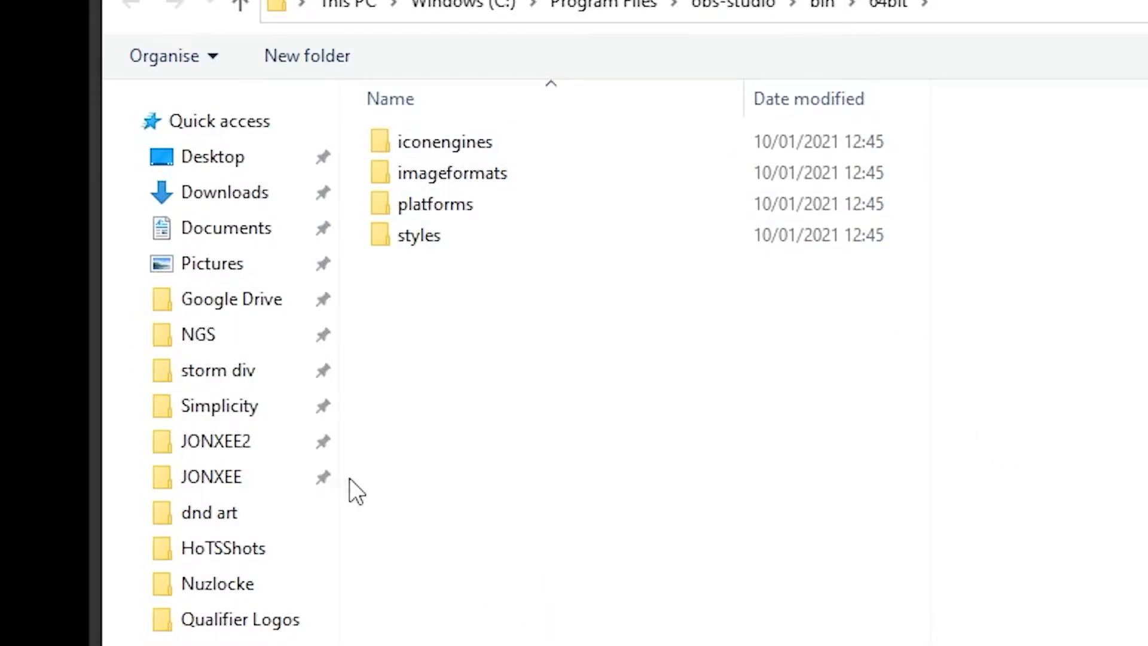
{"action": "left_click", "coordinate": [233, 347]}
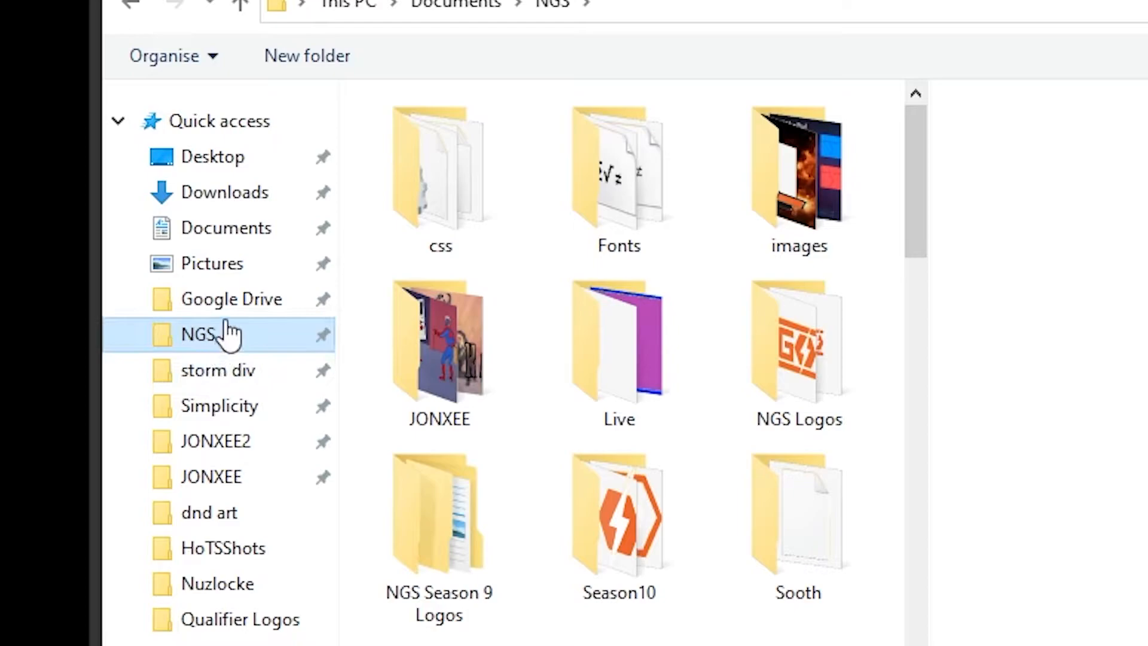
{"action": "left_click", "coordinate": [258, 475]}
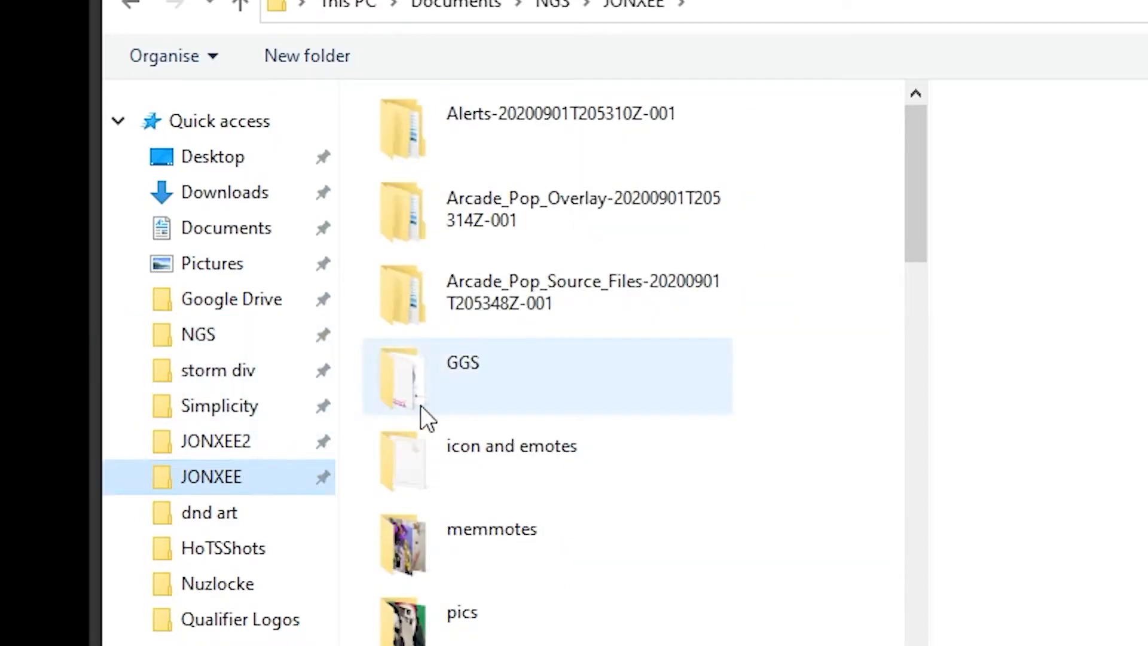
{"action": "double_click", "coordinate": [590, 223]}
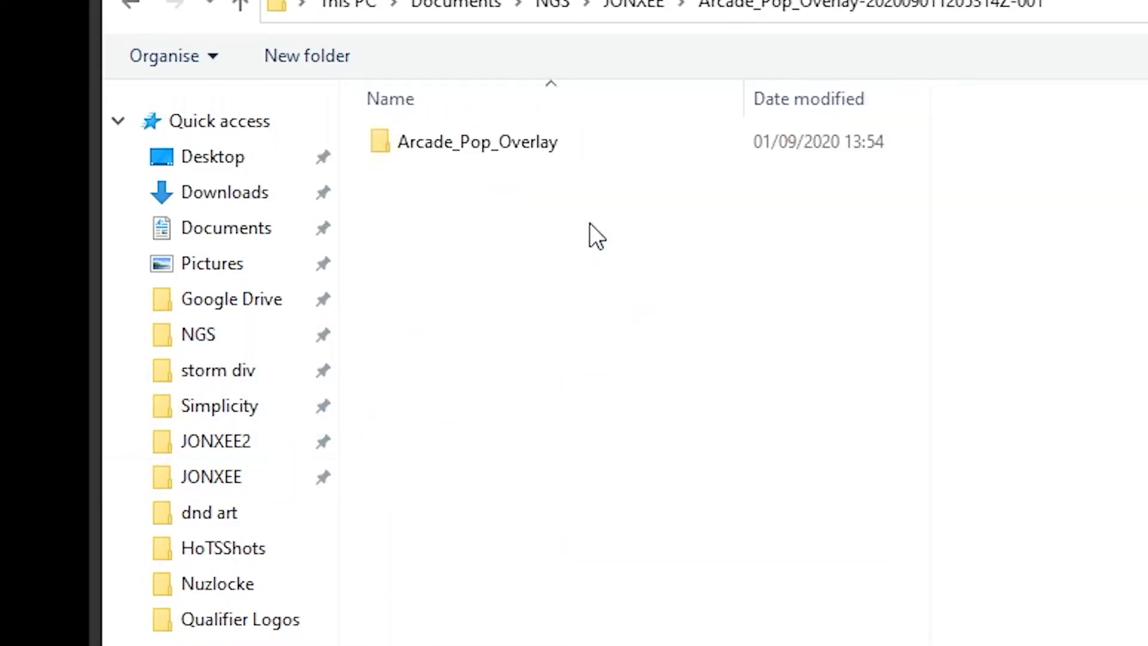
{"action": "double_click", "coordinate": [448, 146]}
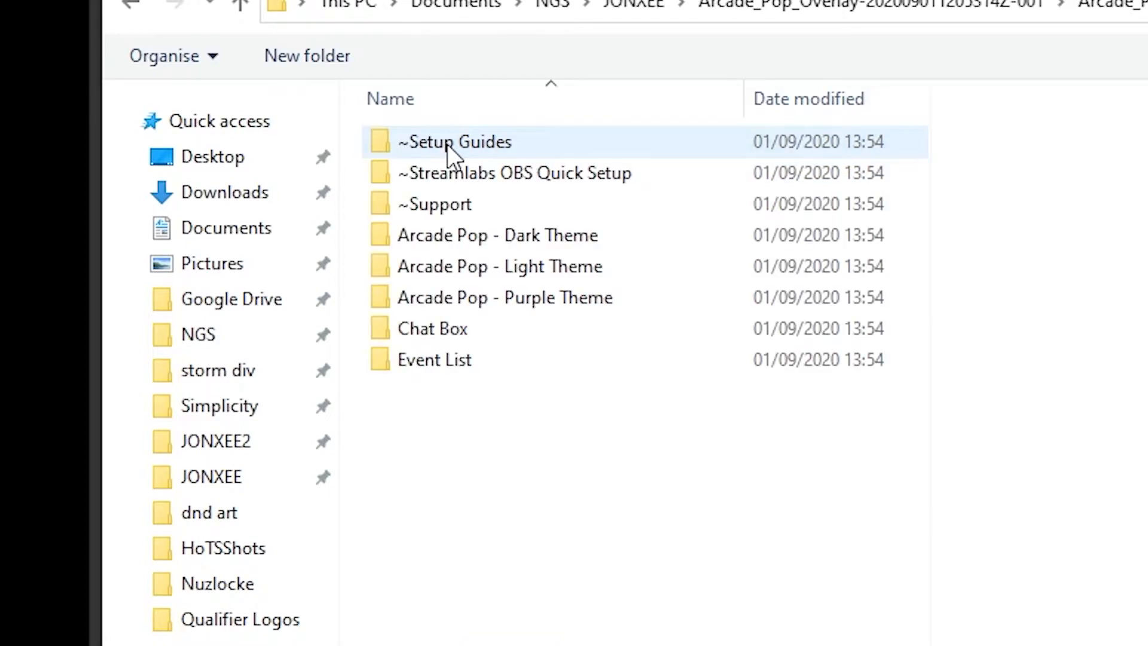
{"action": "left_click", "coordinate": [586, 299]}
{"action": "double_click", "coordinate": [586, 299]}
{"action": "double_click", "coordinate": [397, 181]}
{"action": "left_click", "coordinate": [500, 425]}
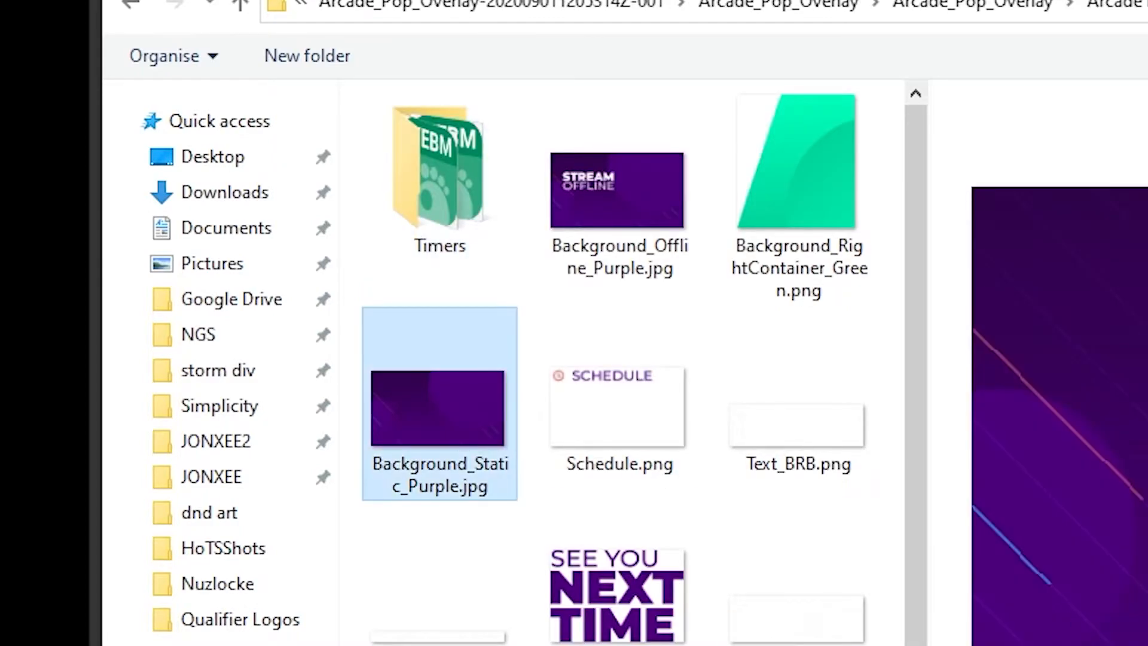
{"action": "key", "text": "Return"}
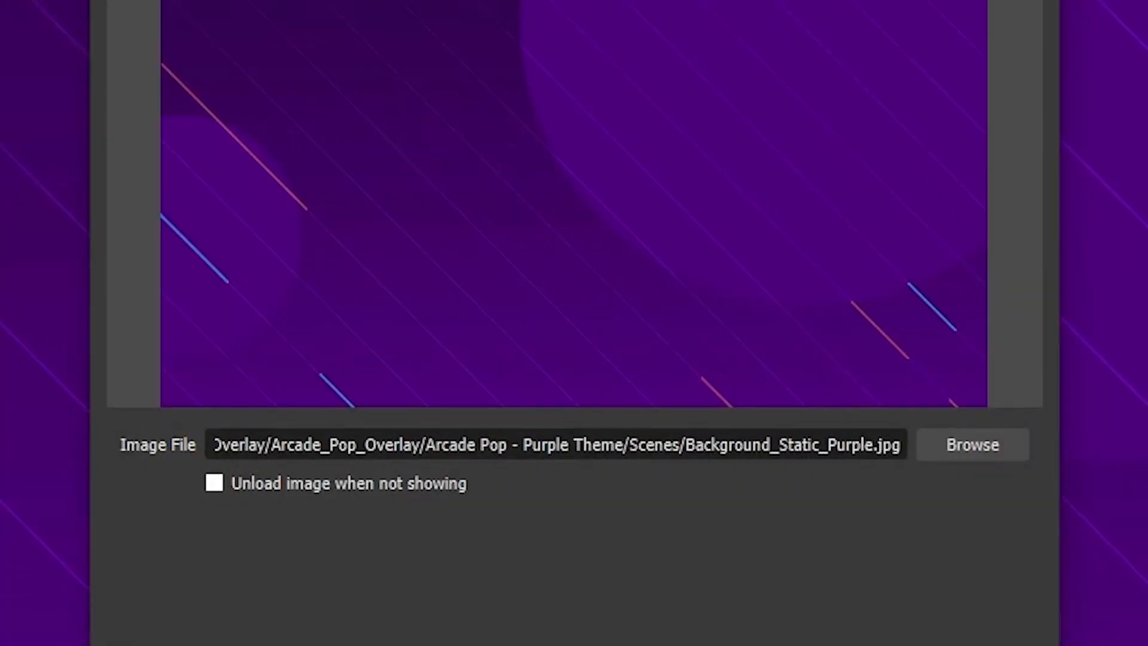
{"action": "left_click", "coordinate": [874, 639]}
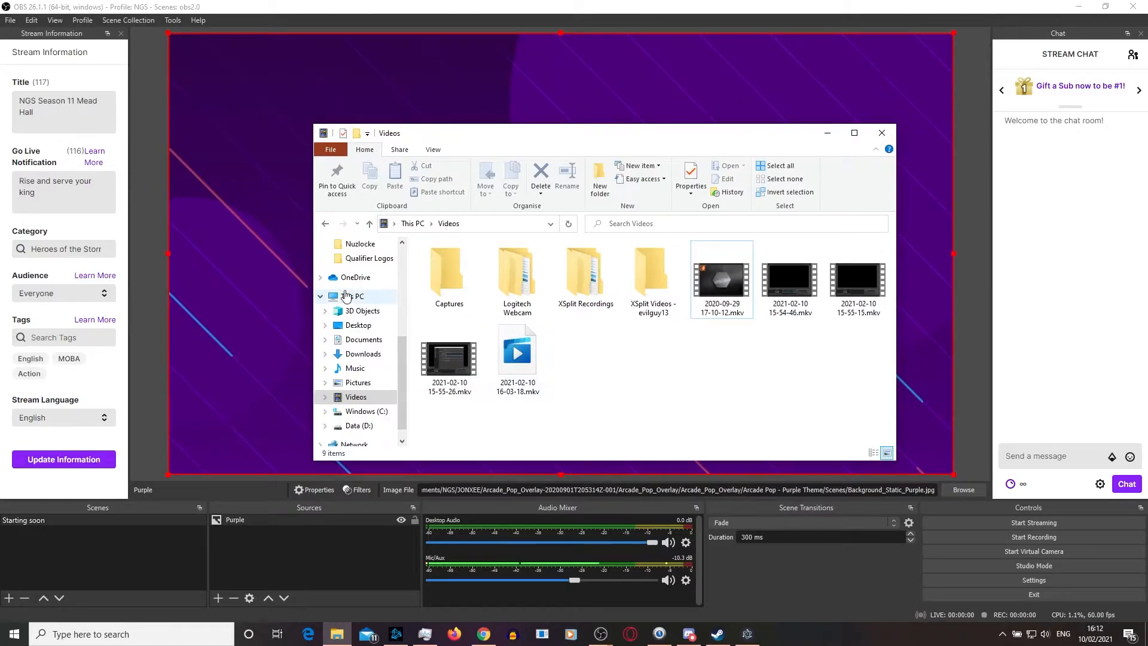
Step: In File Explorer, open the Scenes folder of Arcade Pop - Purple Theme within the JONXEE folder's Arcade_Pop_Overlay package
{"action": "scroll", "coordinate": [361, 300], "scroll_direction": "up", "scroll_amount": 1}
{"action": "scroll", "coordinate": [361, 301], "scroll_direction": "up", "scroll_amount": 4}
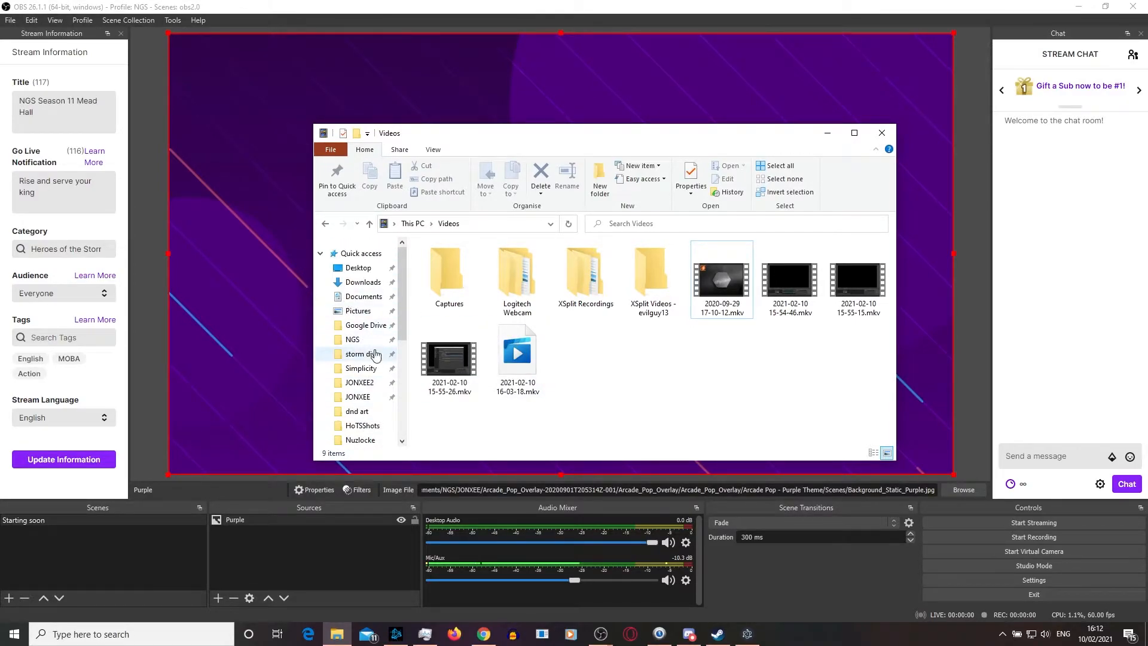
{"action": "left_click", "coordinate": [358, 396]}
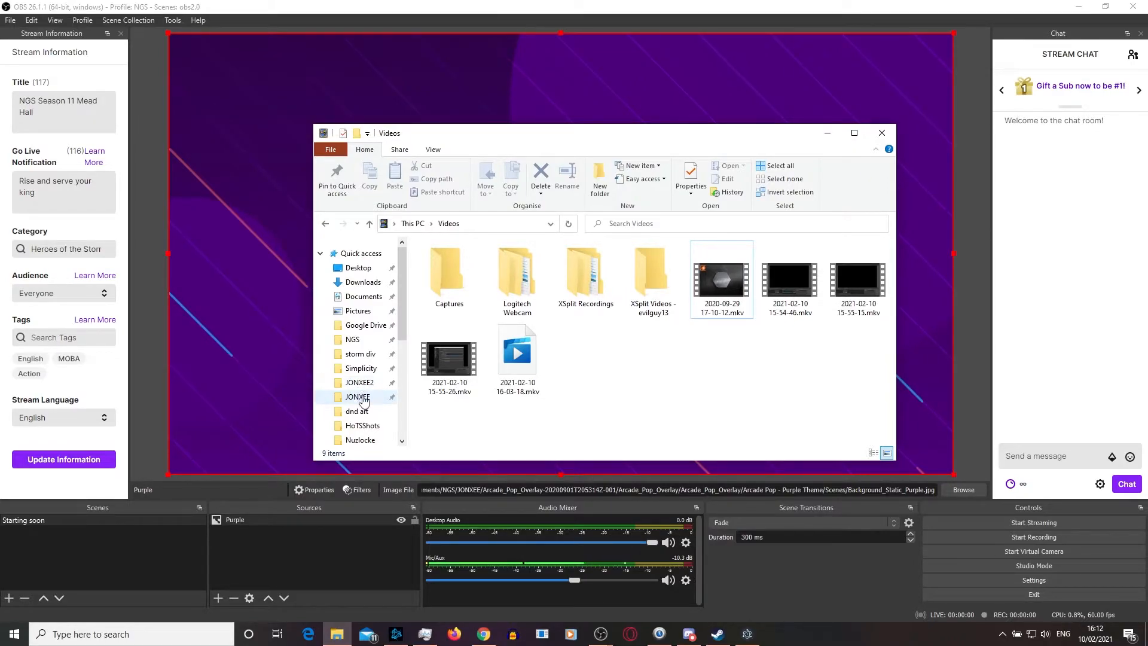
{"action": "double_click", "coordinate": [515, 262]}
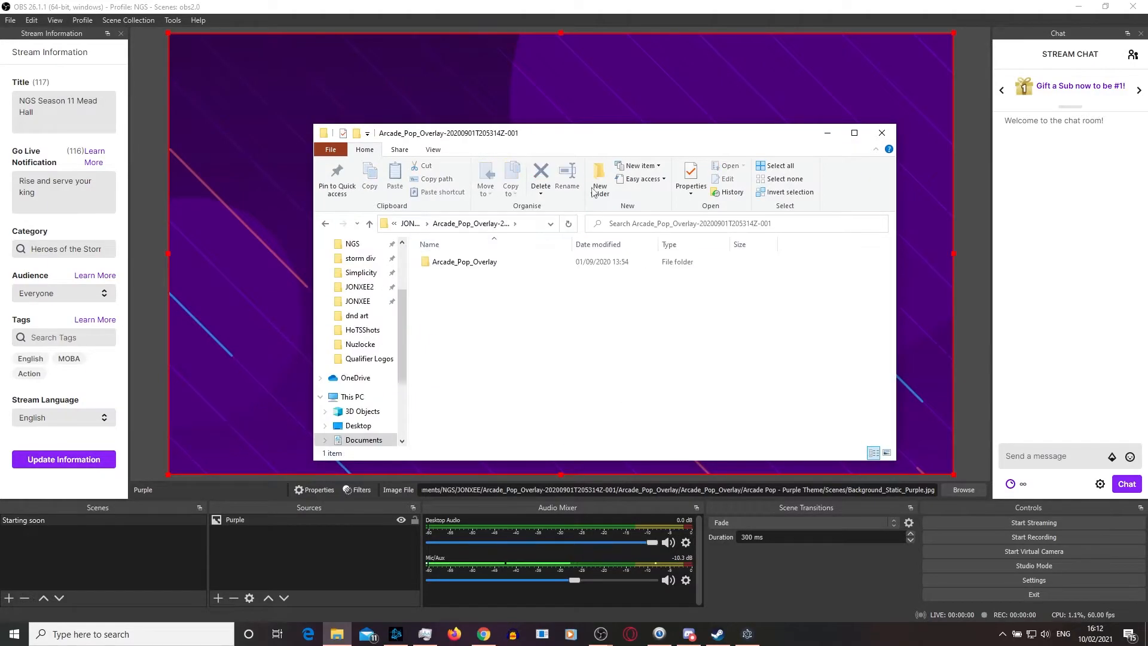
{"action": "double_click", "coordinate": [500, 261]}
{"action": "left_click", "coordinate": [512, 267]}
{"action": "double_click", "coordinate": [512, 267]}
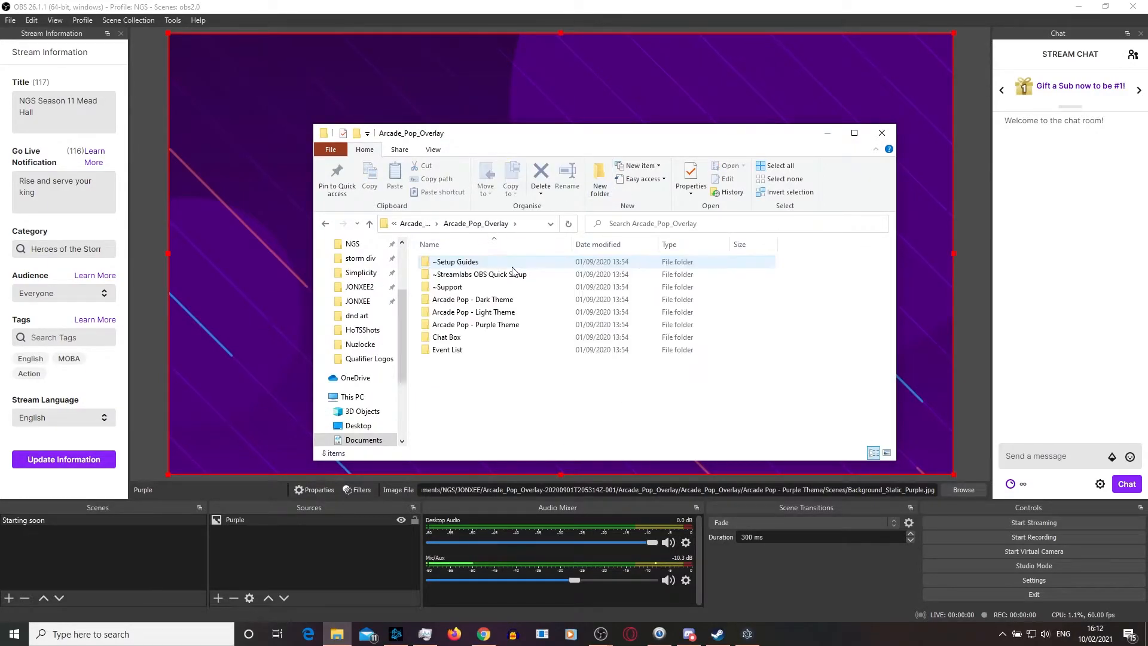
{"action": "double_click", "coordinate": [507, 324]}
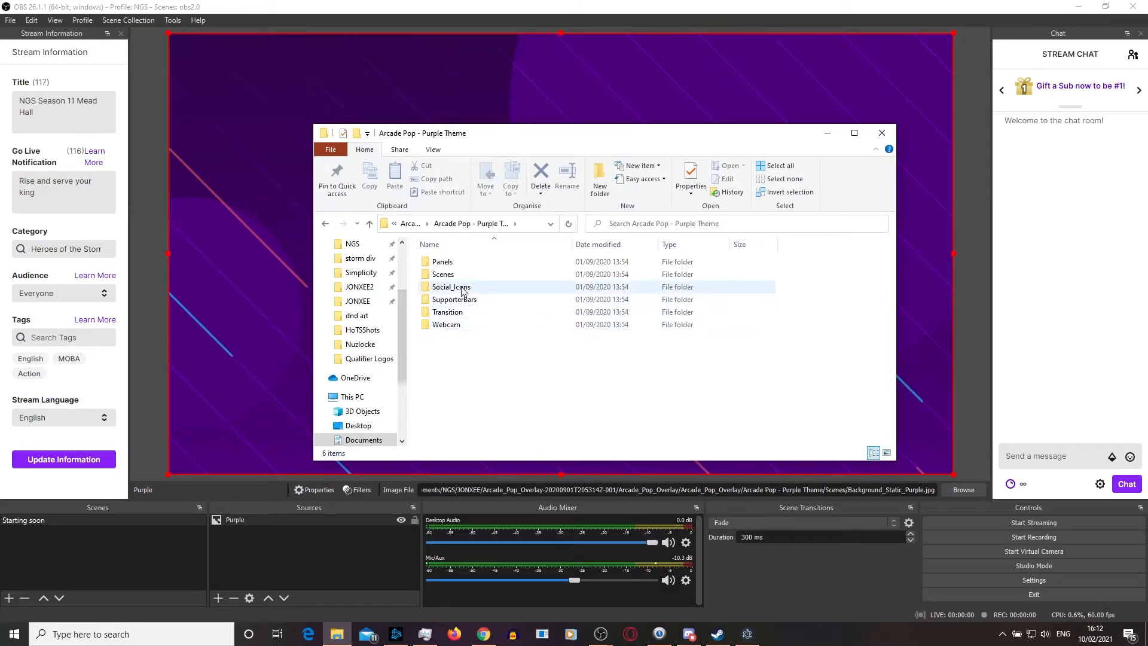
{"action": "double_click", "coordinate": [447, 275]}
Step: Add Background_RightContainer_Green.png from the Scenes folder to the Starting soon scene and align it with the canvas's right edge
{"action": "left_click_drag", "start_coordinate": [654, 281], "coordinate": [250, 325]}
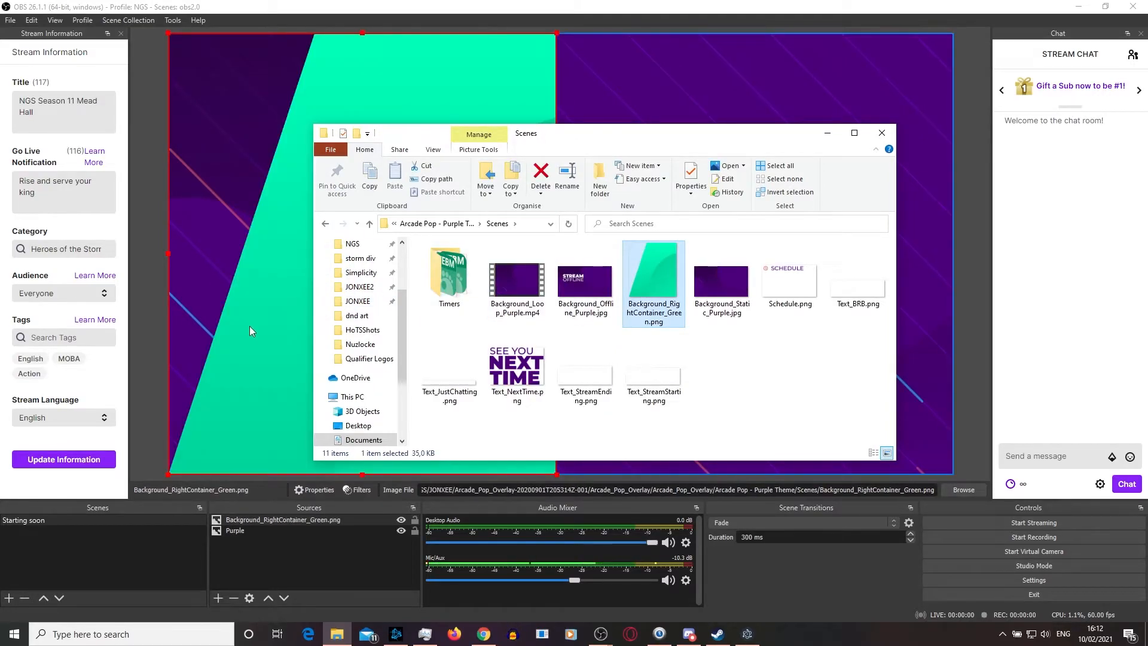
{"action": "left_click", "coordinate": [829, 134]}
{"action": "left_click_drag", "start_coordinate": [528, 205], "coordinate": [918, 203]}
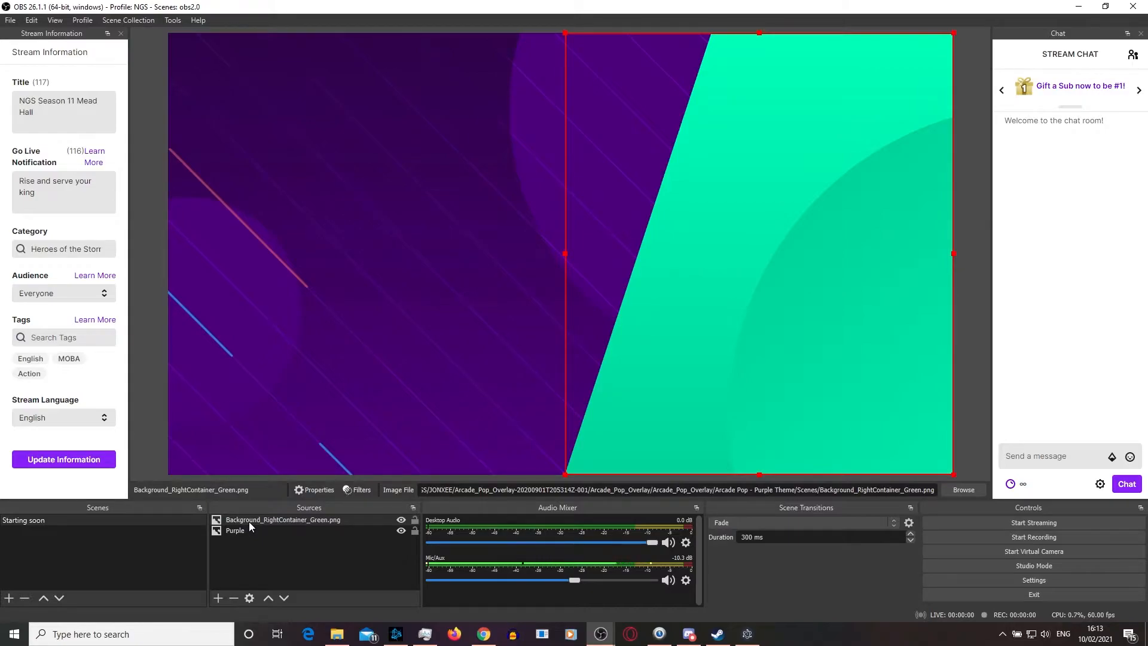
Step: Put the green container image behind Purple in the source order, and return it to the front
{"action": "left_click_drag", "start_coordinate": [250, 521], "coordinate": [250, 536]}
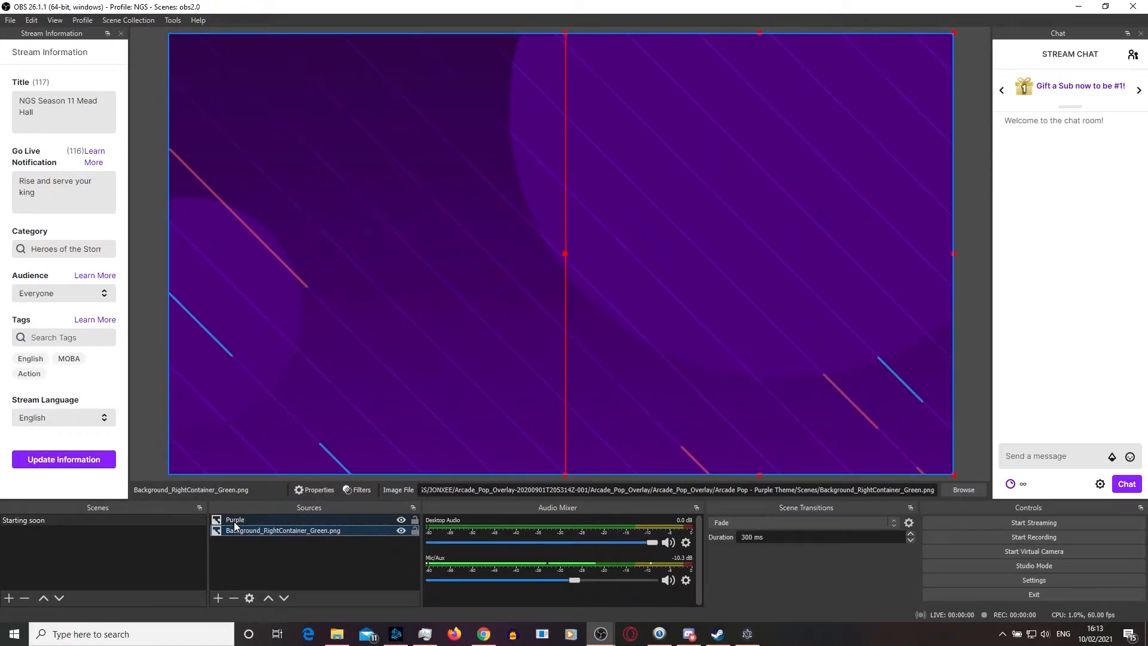
{"action": "left_click_drag", "start_coordinate": [234, 525], "coordinate": [234, 540]}
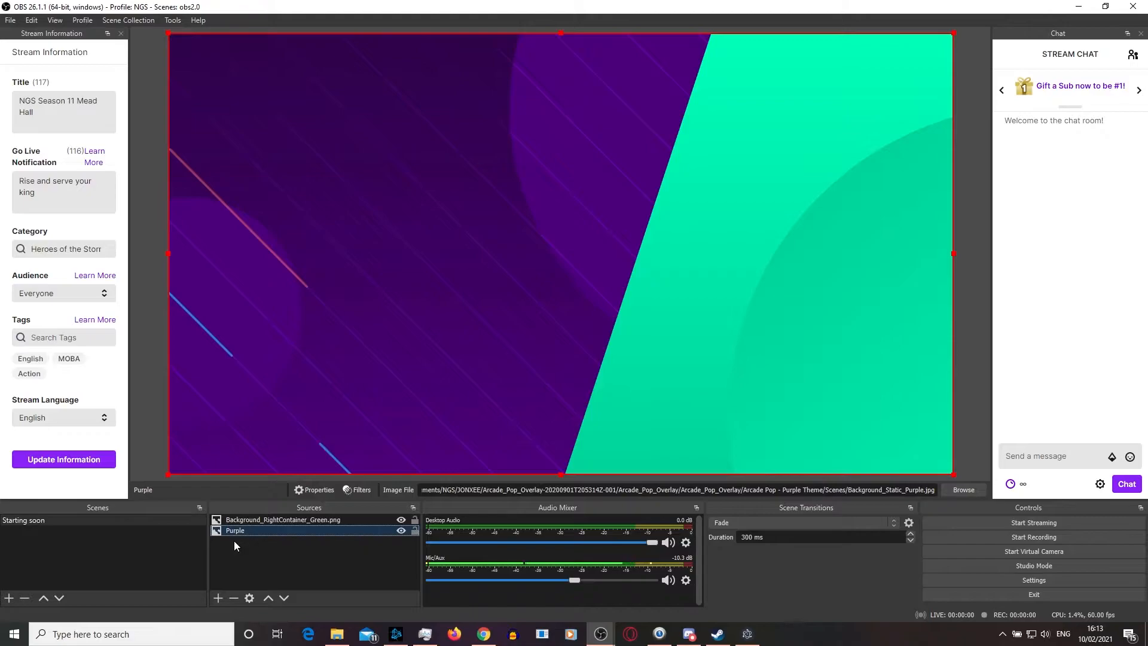
{"action": "left_click", "coordinate": [218, 598]}
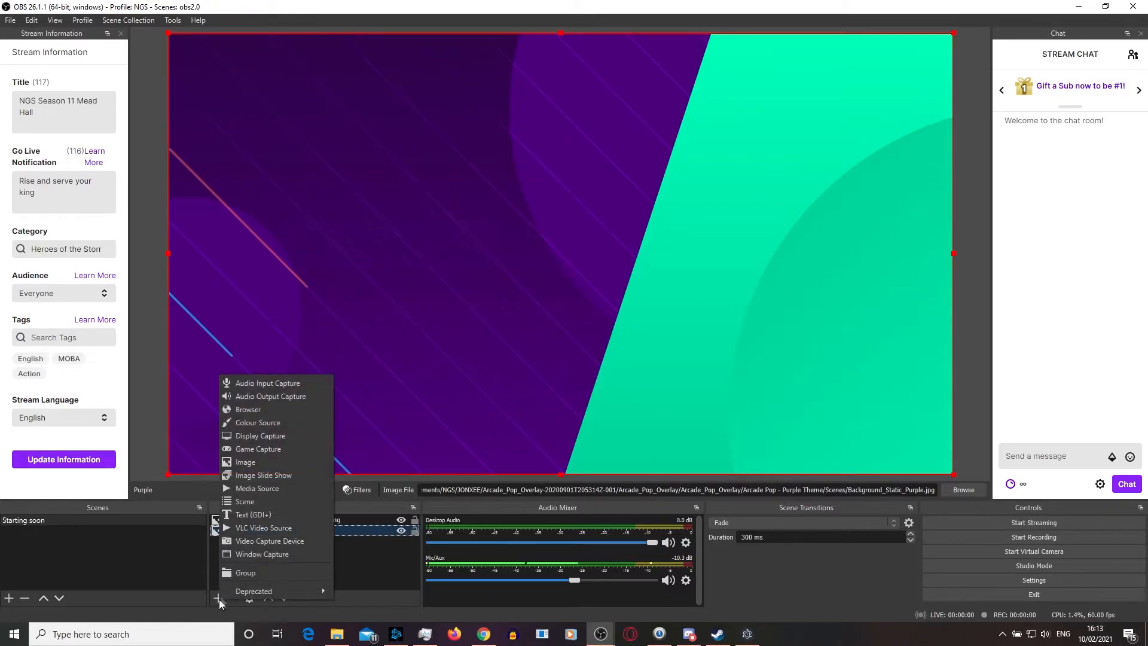
{"action": "left_click", "coordinate": [261, 462]}
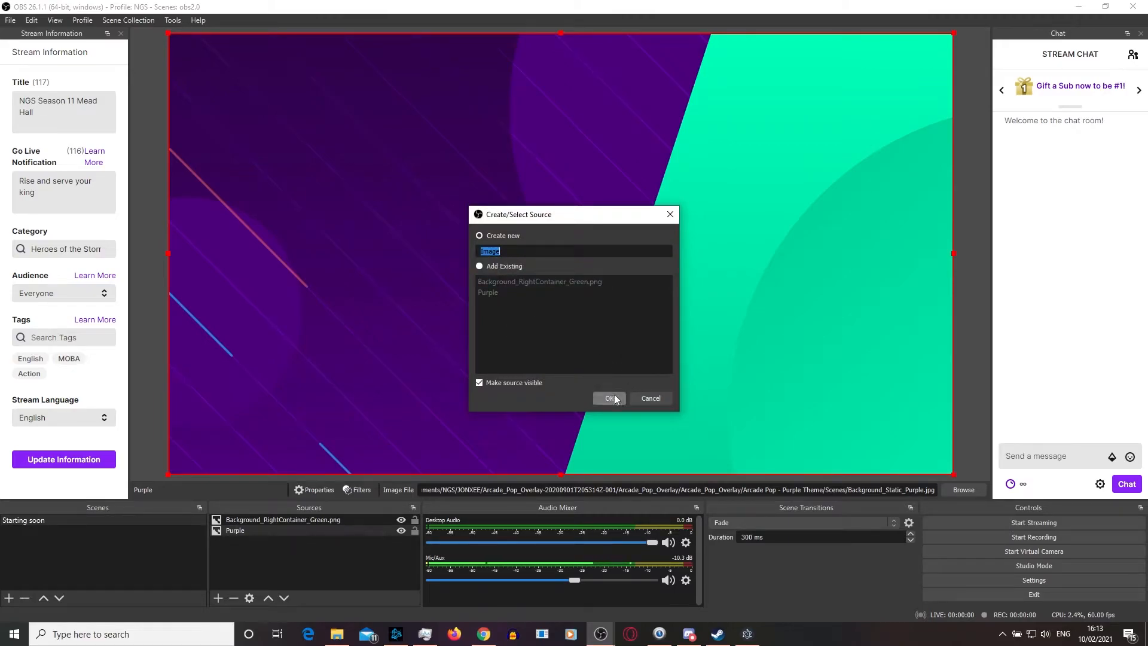
{"action": "left_click", "coordinate": [651, 398]}
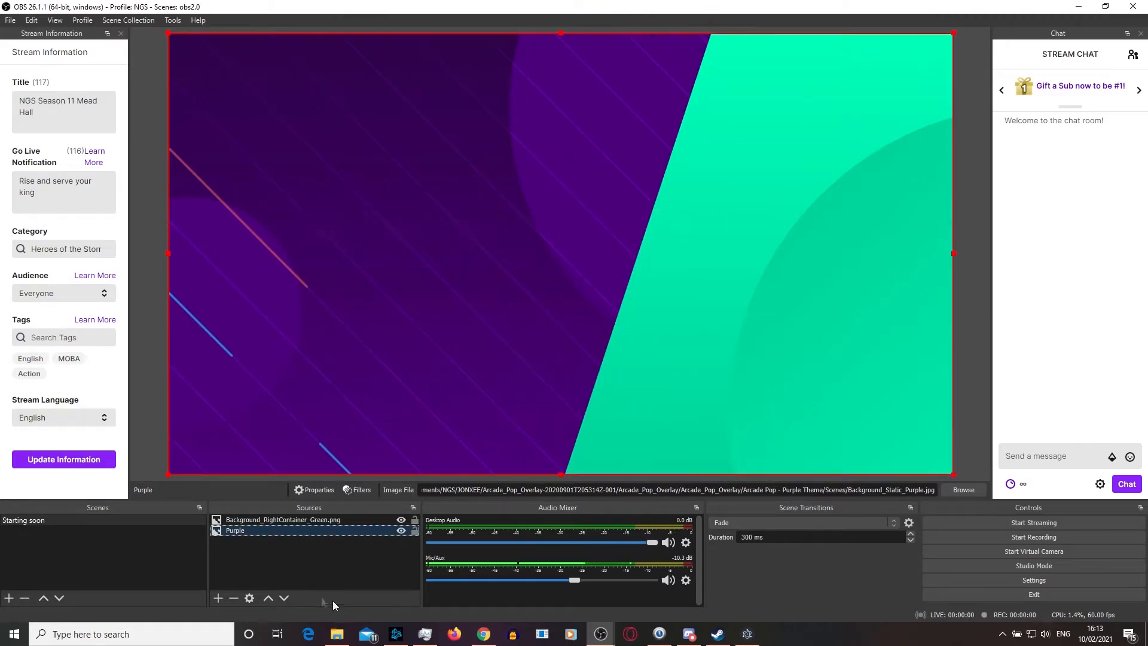
Step: Add a new image source named "logo" to the Starting soon scene
{"action": "left_click", "coordinate": [218, 598]}
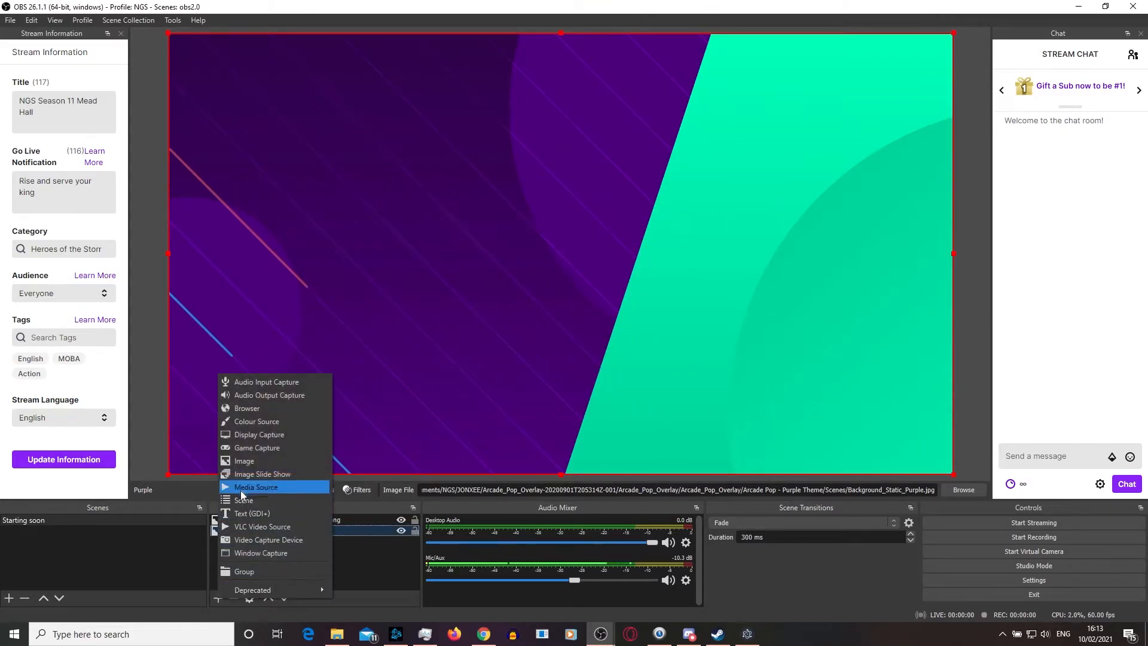
{"action": "left_click", "coordinate": [261, 462]}
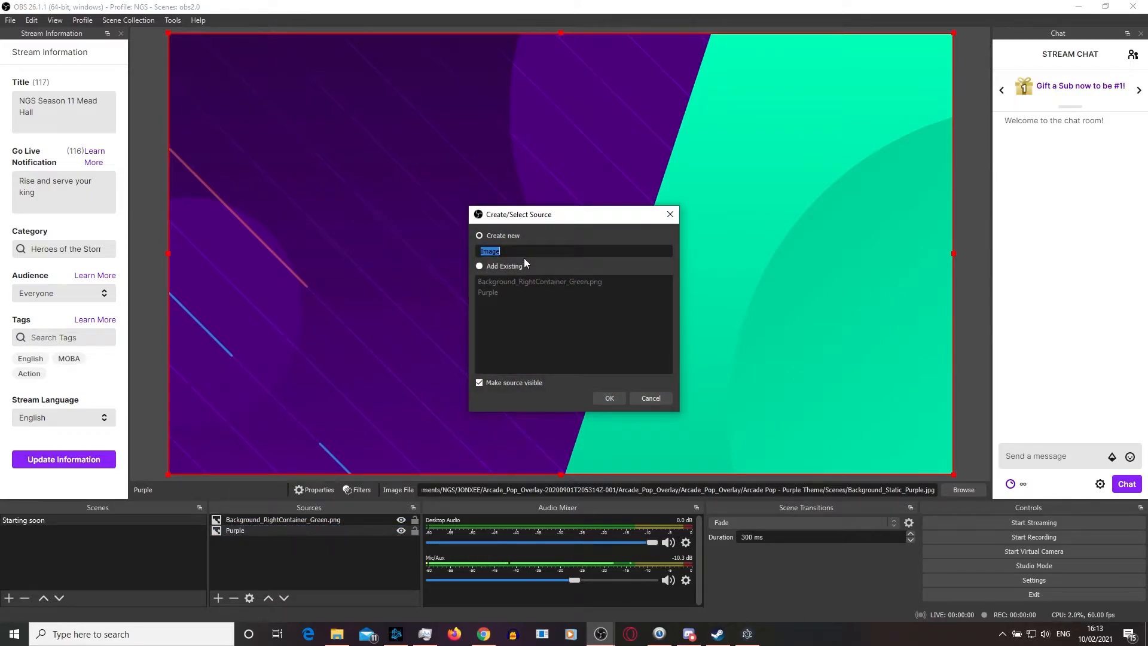
{"action": "type", "text": "logo"}
{"action": "left_click", "coordinate": [609, 397]}
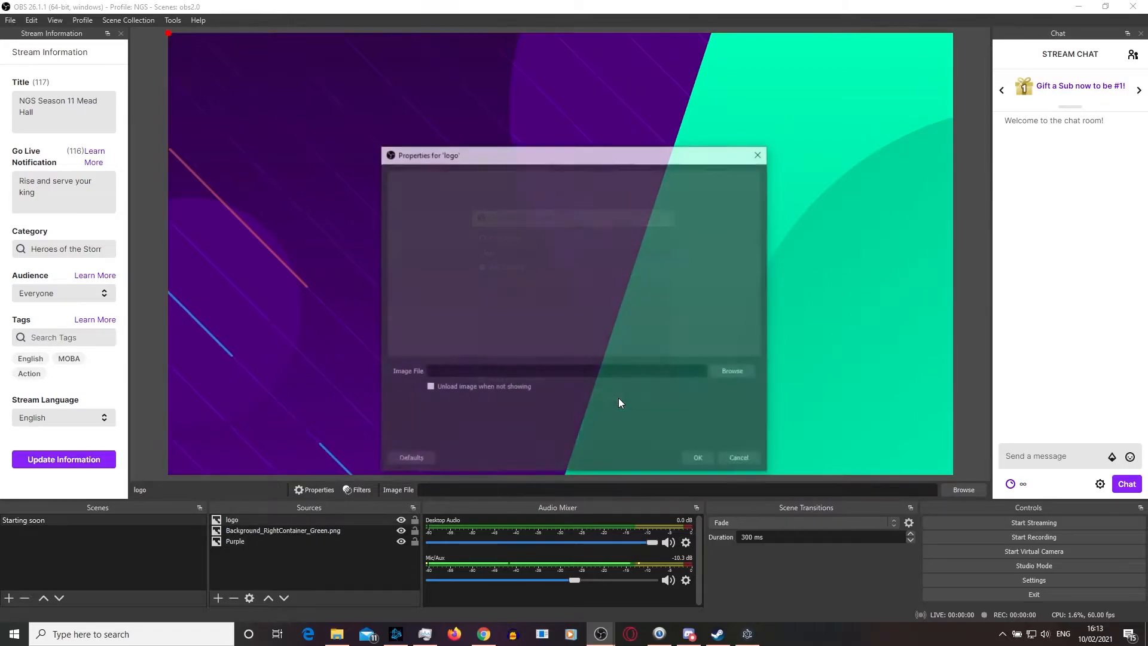
Step: Set frostmourne-hungers_hexagon.png from the JONXEE folder as the logo source's image file
{"action": "left_click", "coordinate": [741, 373]}
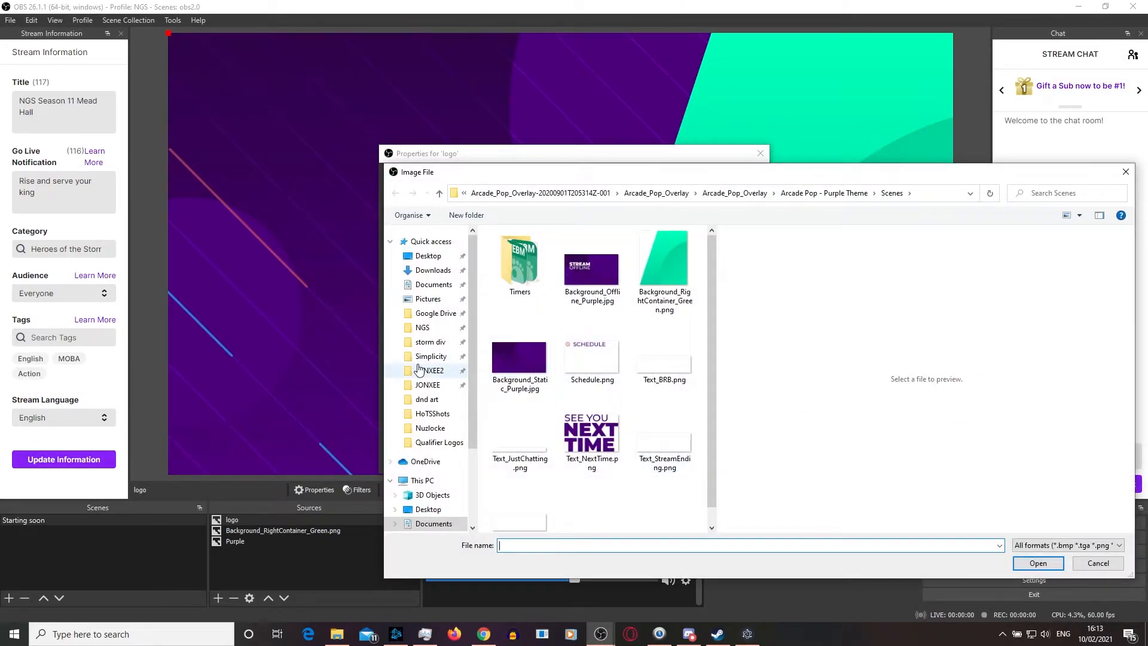
{"action": "left_click", "coordinate": [428, 384]}
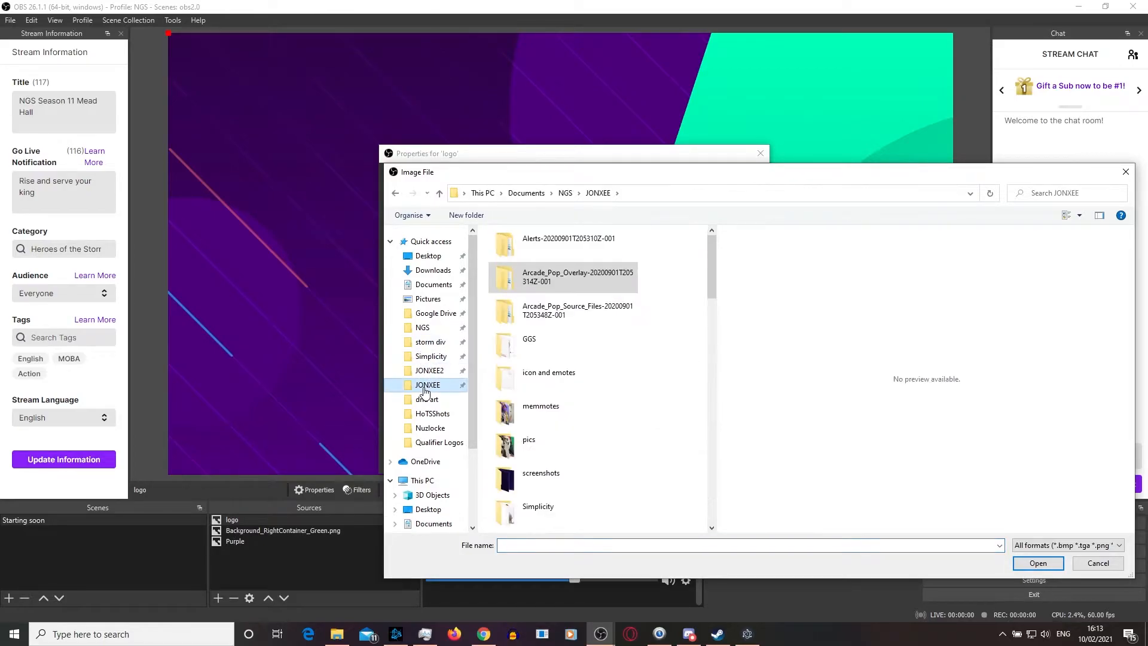
{"action": "scroll", "coordinate": [564, 336], "scroll_direction": "down", "scroll_amount": 8}
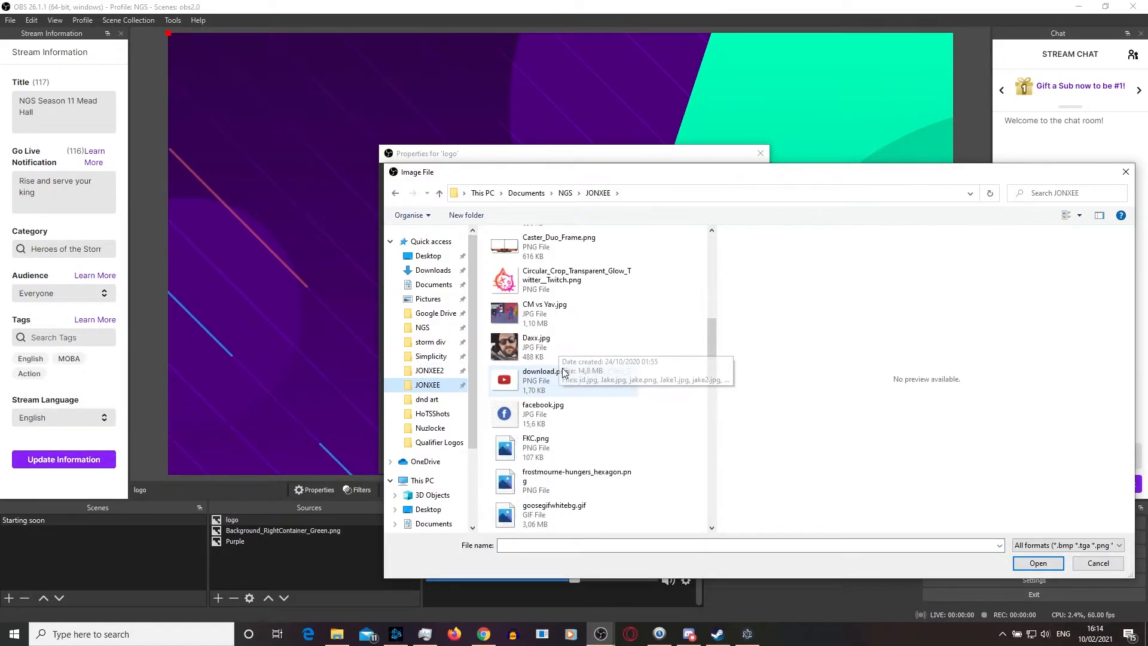
{"action": "left_click", "coordinate": [562, 279]}
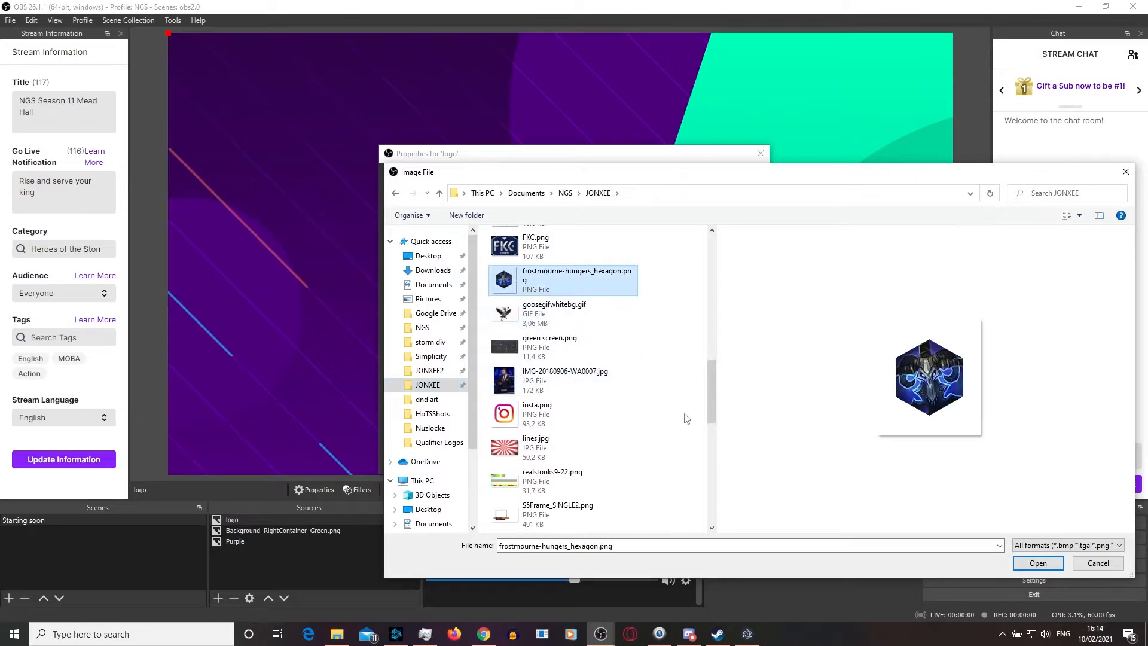
{"action": "left_click", "coordinate": [1038, 563]}
{"action": "left_click", "coordinate": [700, 459]}
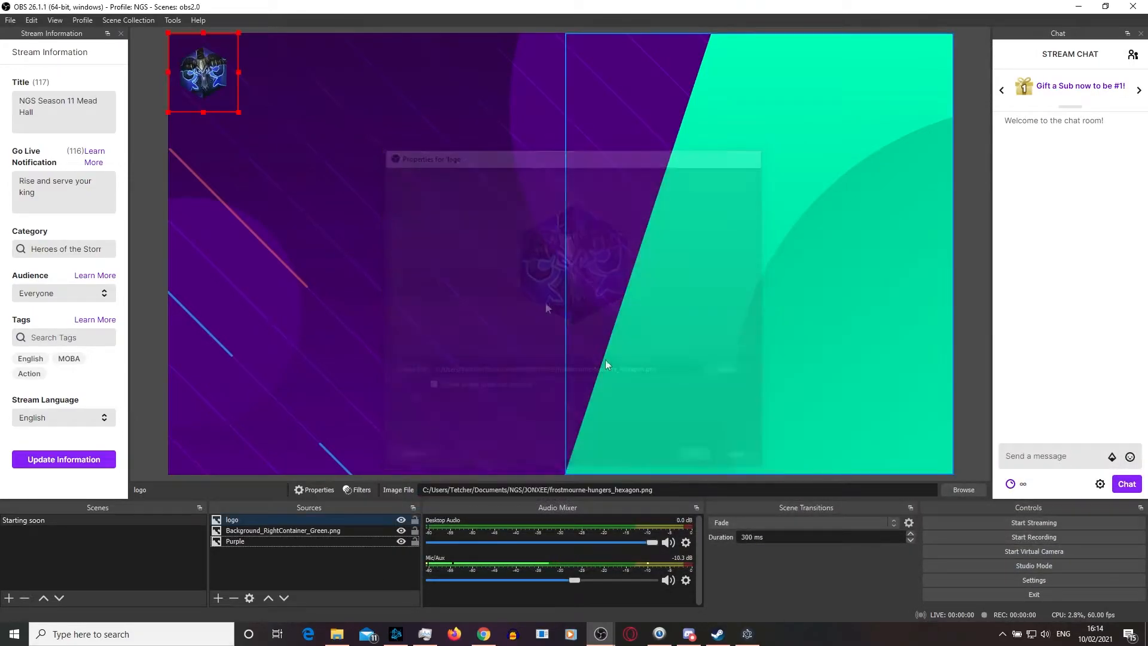
Step: Move the logo into the purple area of the canvas, enlarge it, and slightly reduce its width and height separately
{"action": "left_click_drag", "start_coordinate": [198, 89], "coordinate": [416, 286]}
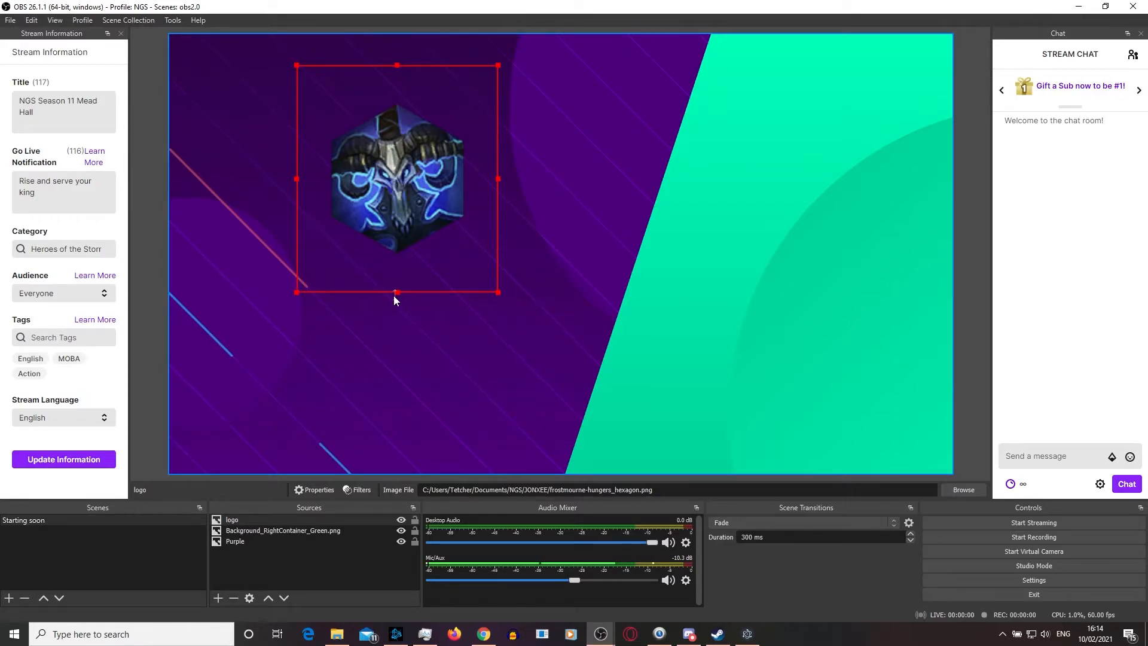
{"action": "left_click_drag", "start_coordinate": [397, 293], "coordinate": [429, 292]}
{"action": "mouse_move", "coordinate": [498, 178]}
{"action": "left_mouse_down"}
{"action": "mouse_move", "coordinate": [435, 178]}
{"action": "mouse_move", "coordinate": [517, 182]}
{"action": "left_mouse_up"}
{"action": "left_click_drag", "start_coordinate": [499, 177], "coordinate": [490, 203]}
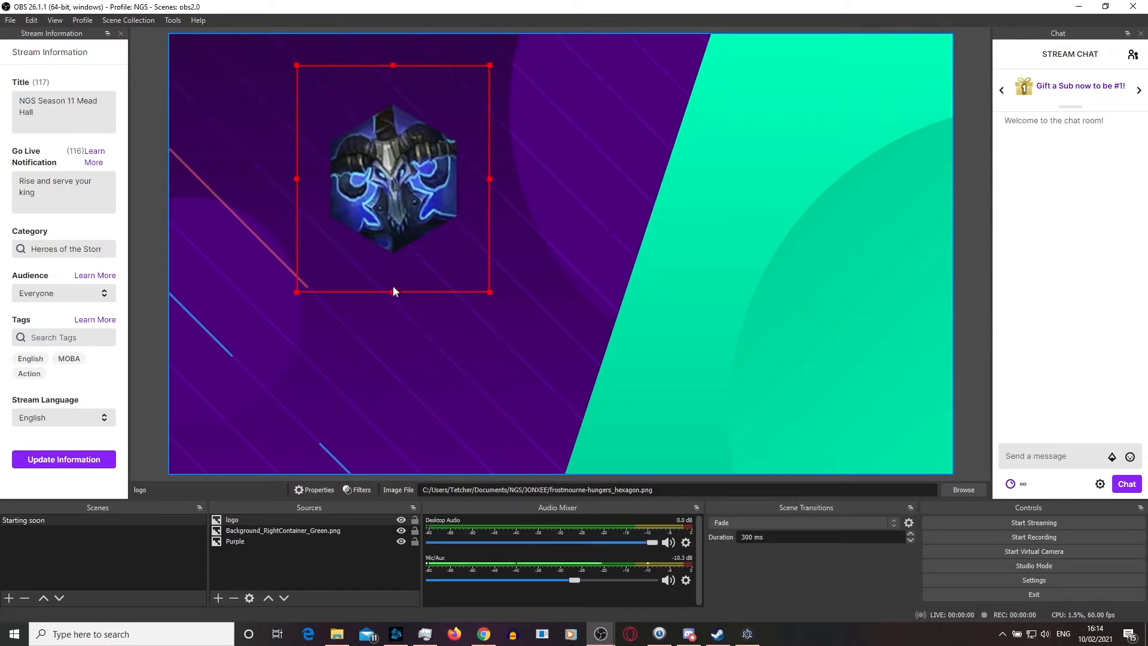
{"action": "left_click_drag", "start_coordinate": [391, 291], "coordinate": [404, 263]}
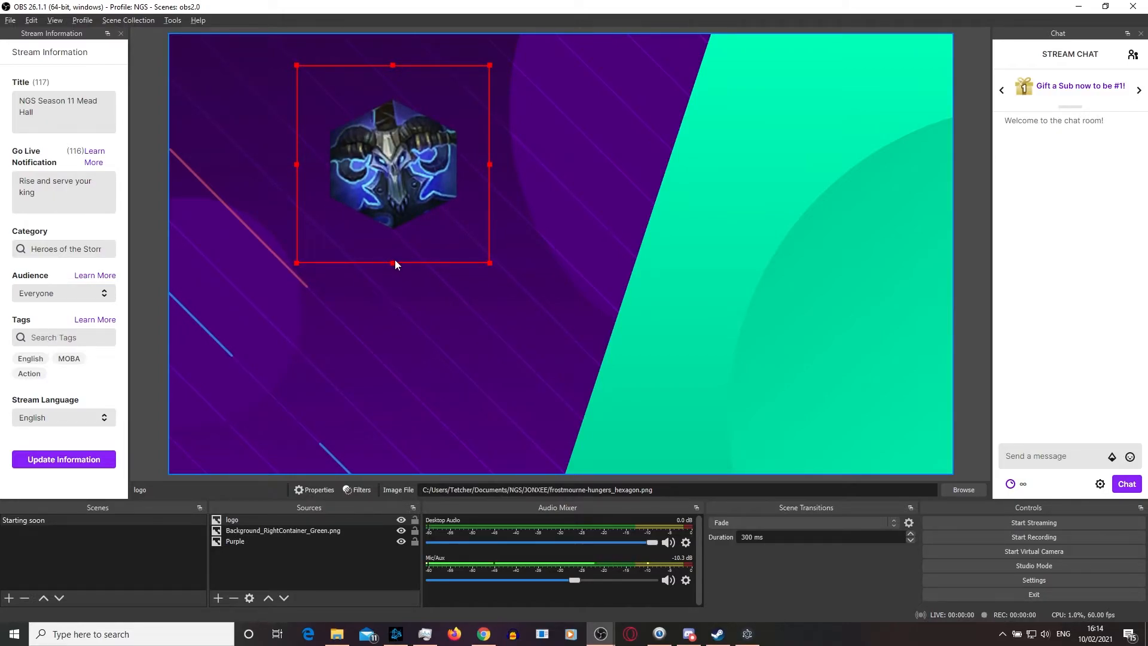
{"action": "left_click", "coordinate": [392, 265]}
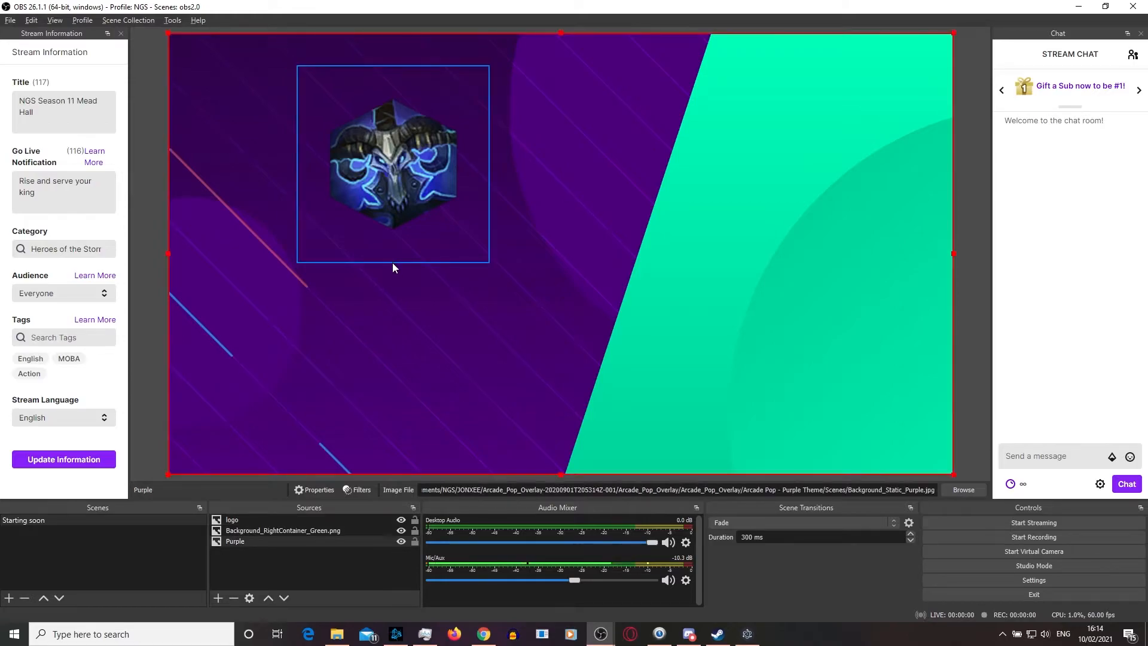
{"action": "left_click", "coordinate": [407, 220]}
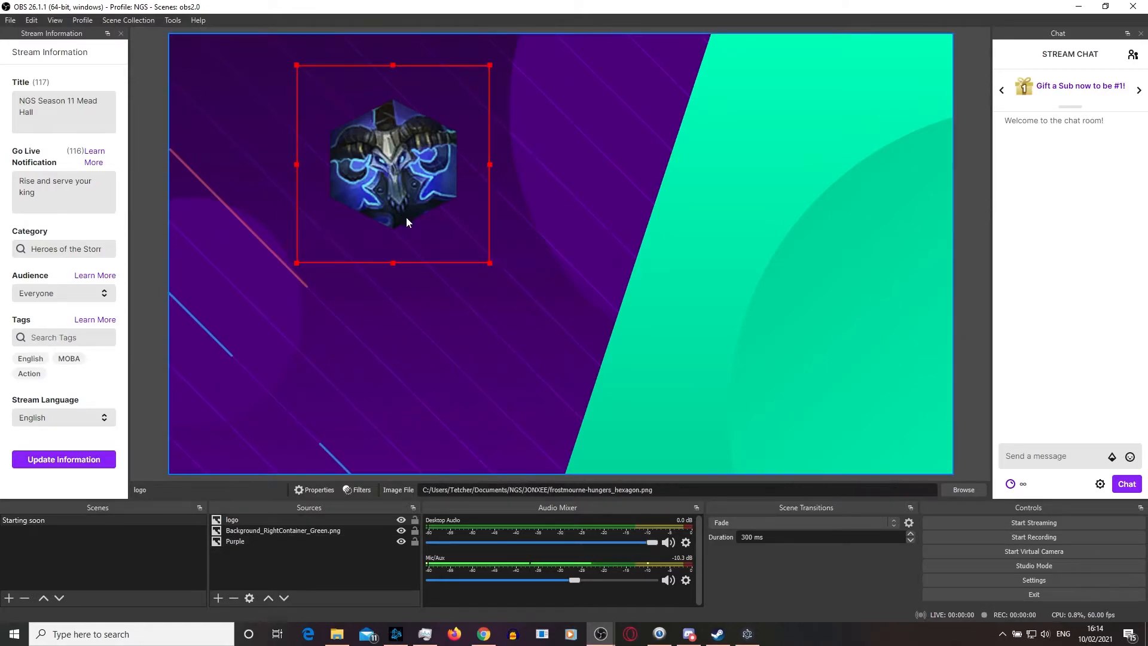
{"action": "left_click", "coordinate": [393, 260]}
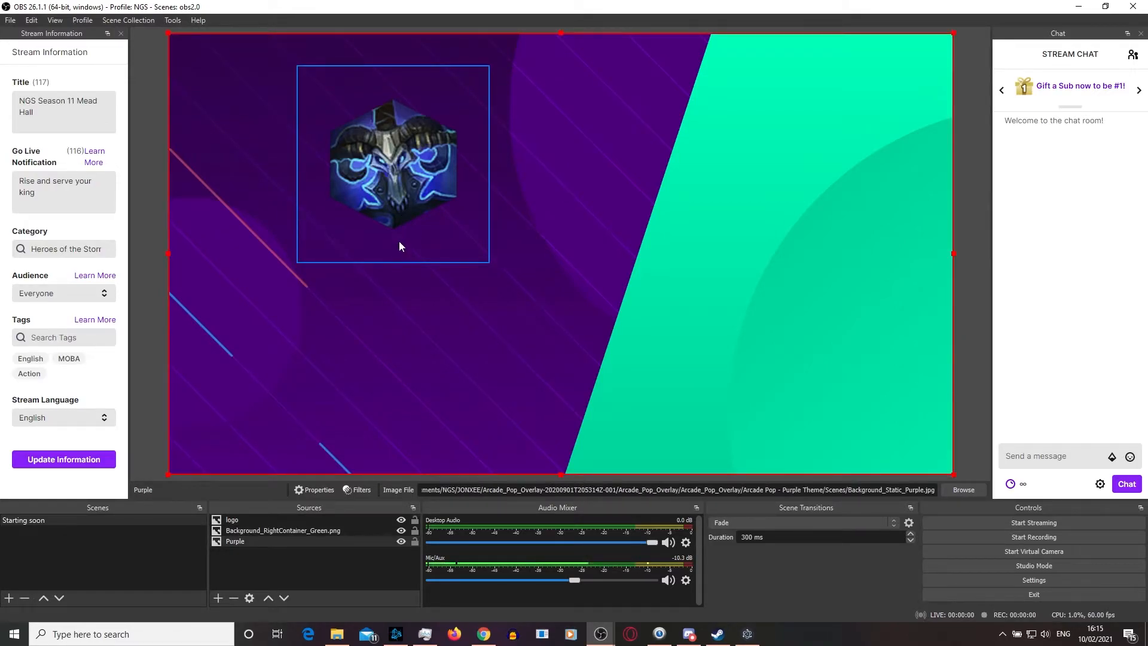
{"action": "left_click", "coordinate": [398, 241]}
{"action": "left_click_drag", "start_coordinate": [394, 262], "coordinate": [432, 266]}
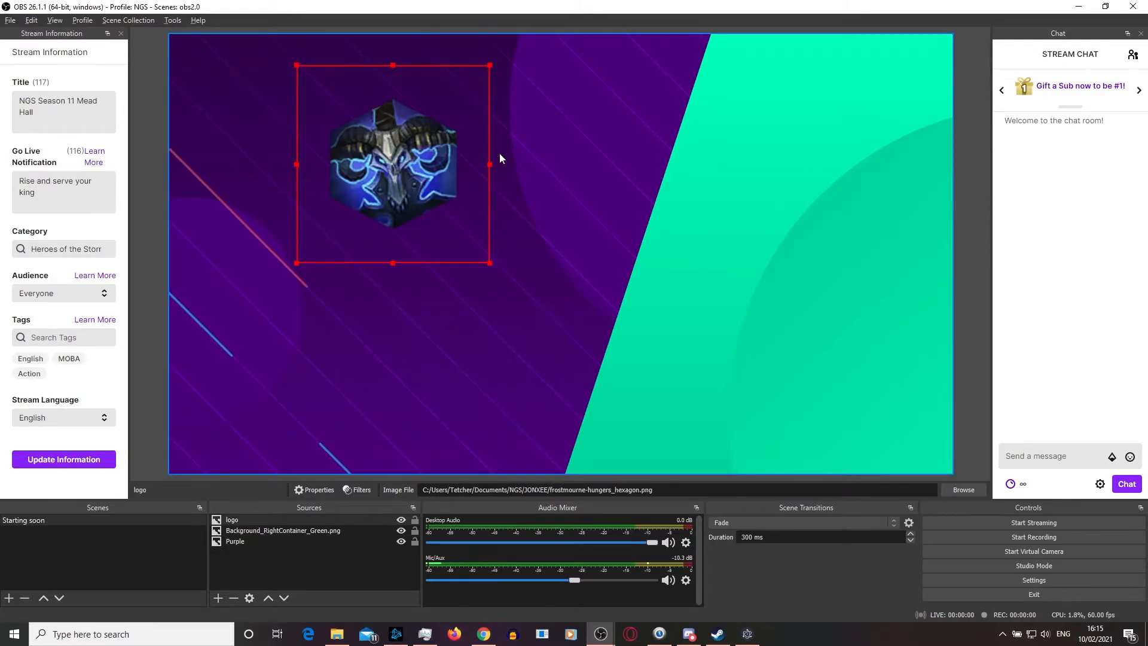
Step: Move the logo into the upper-left corner of the canvas
{"action": "left_click_drag", "start_coordinate": [430, 194], "coordinate": [299, 171]}
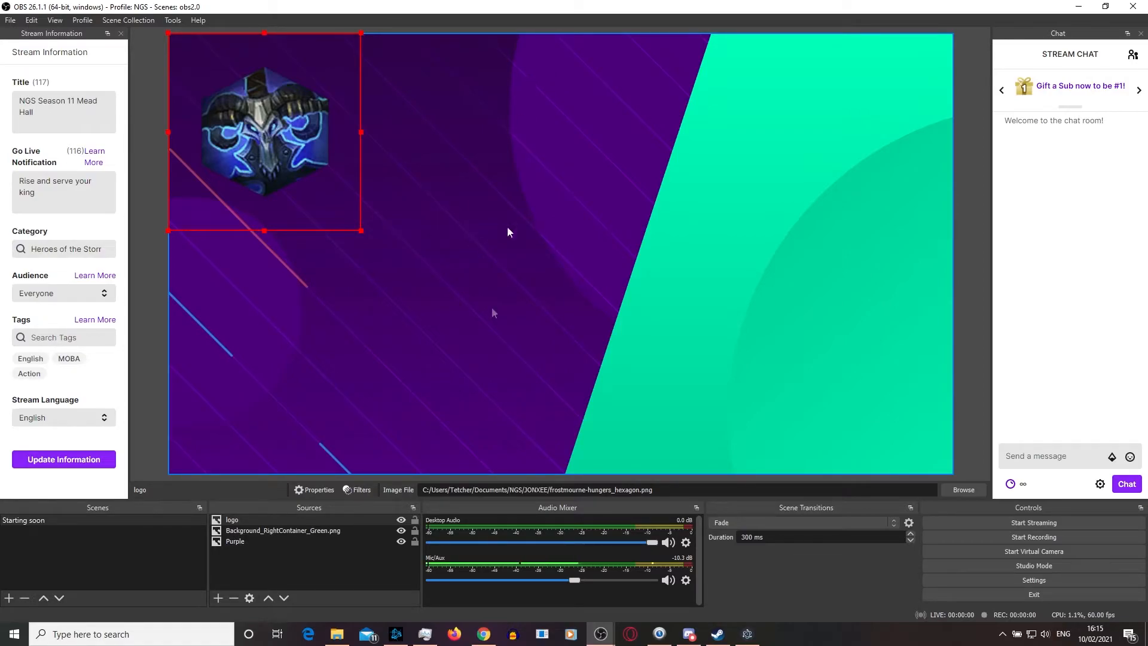
Step: Add a new Text (GDI+) source named "Starting soon prac" to the Starting soon scene
{"action": "left_click", "coordinate": [211, 604]}
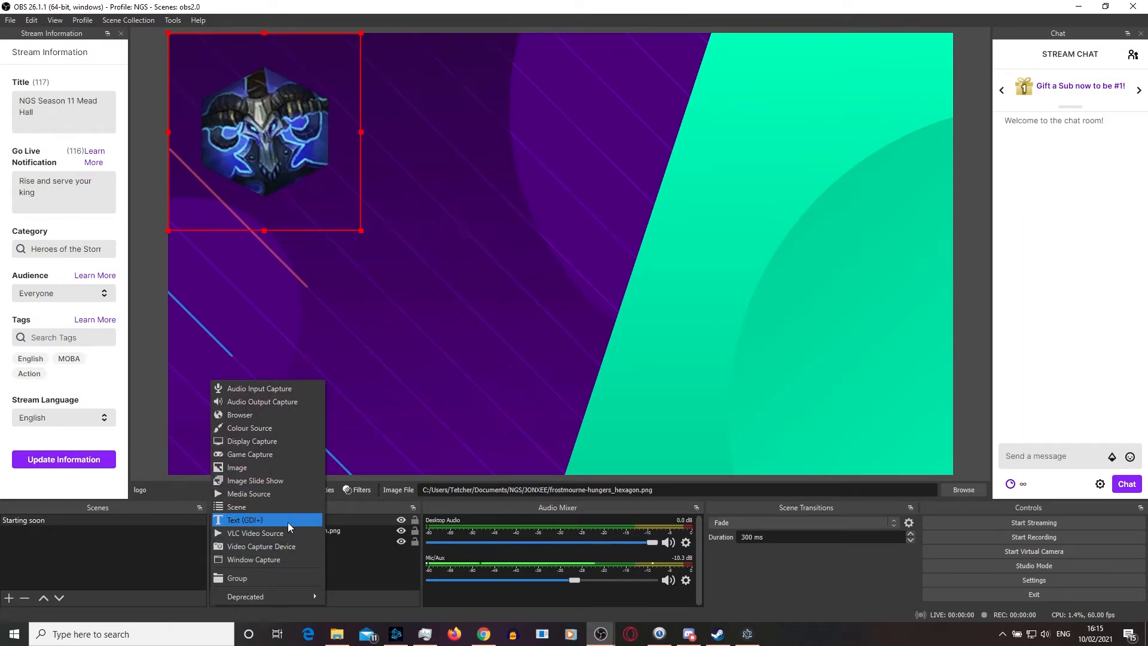
{"action": "left_click", "coordinate": [288, 520]}
{"action": "type", "text": "Starting soon"}
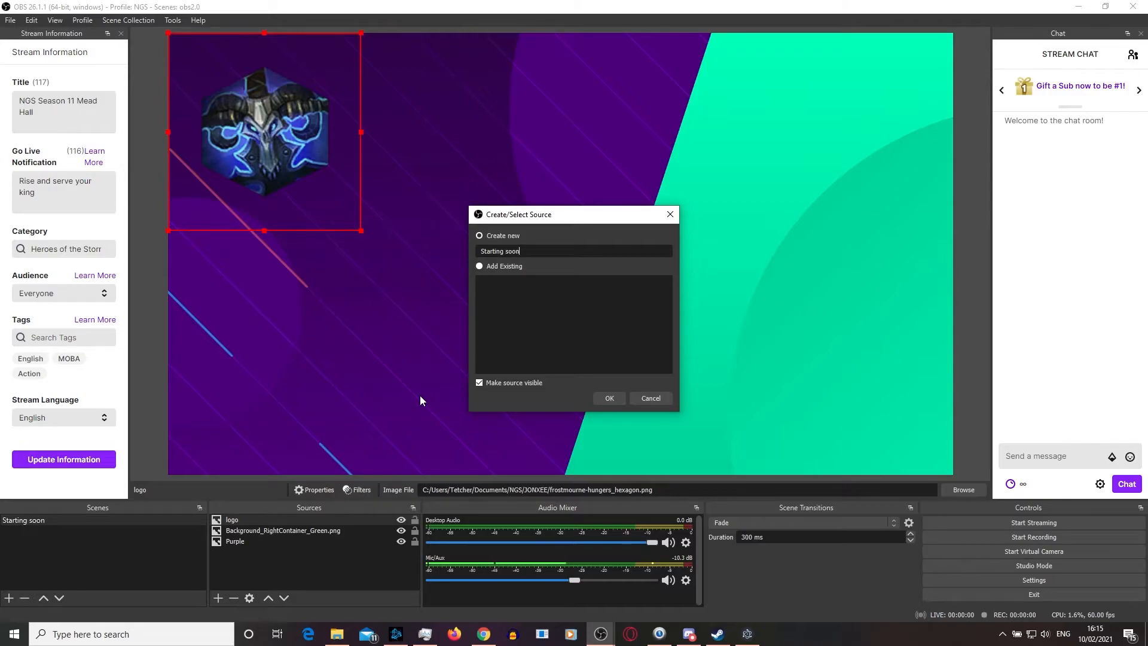
{"action": "left_click", "coordinate": [597, 399]}
{"action": "left_click", "coordinate": [615, 331]}
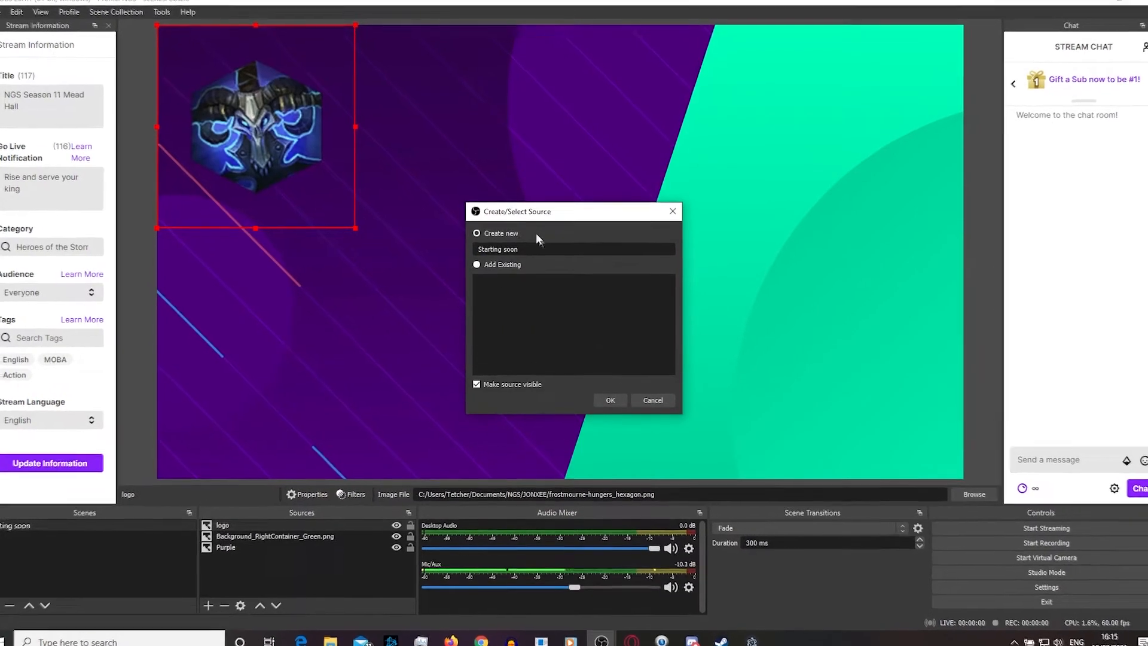
{"action": "type", "text": "prac"}
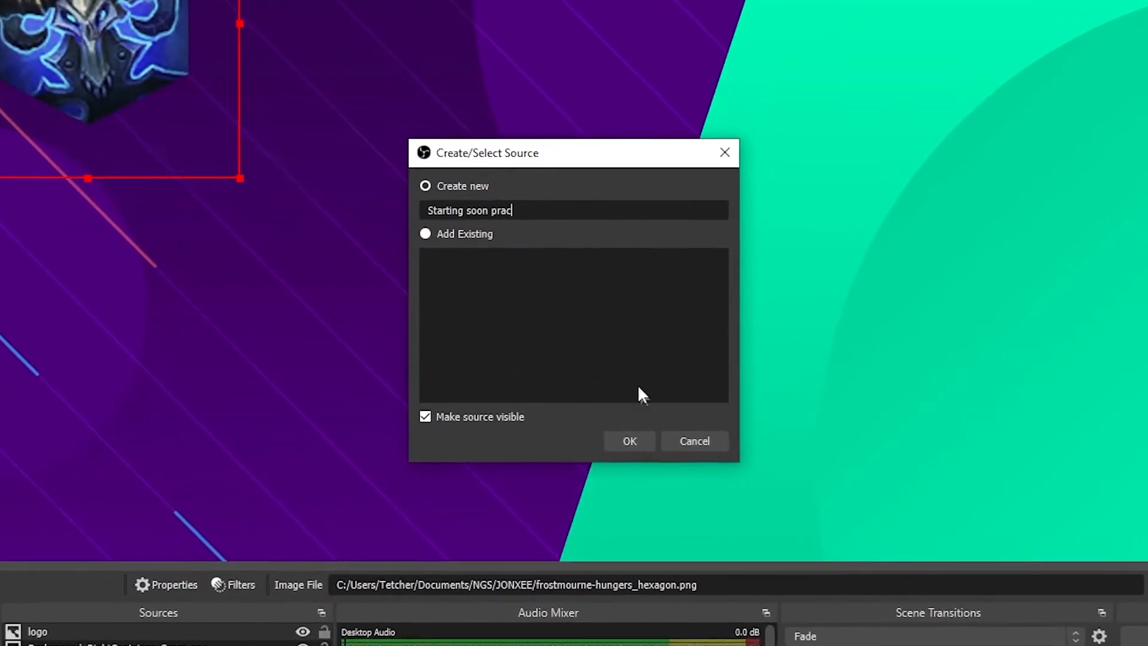
{"action": "left_click", "coordinate": [627, 435]}
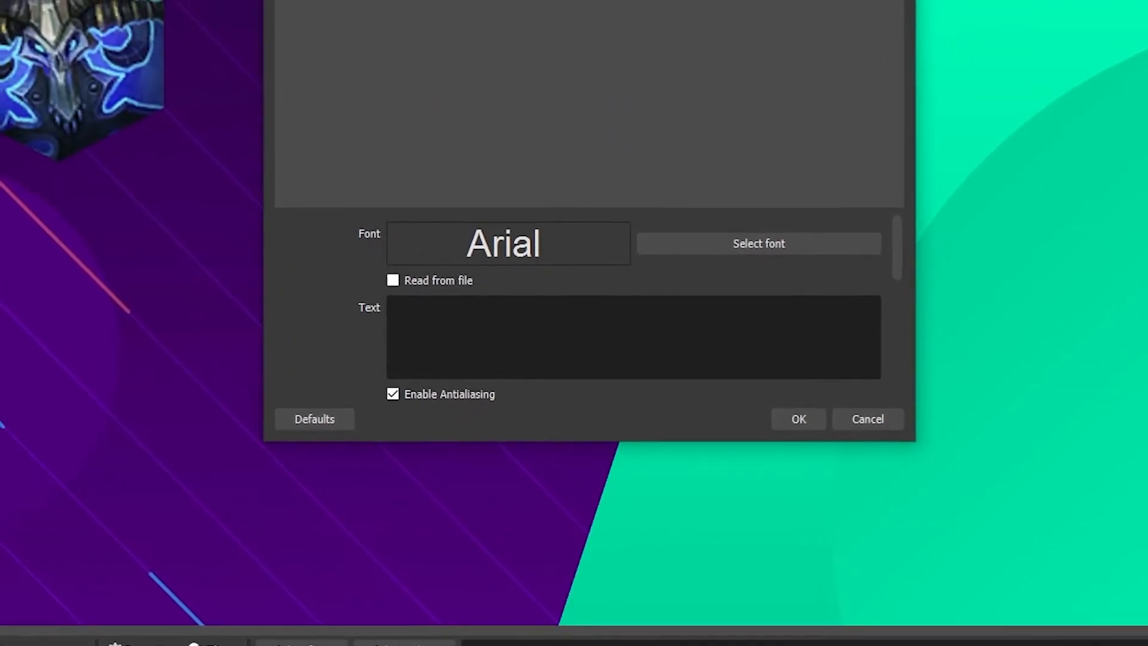
Step: Set the text source's font to Segoe Print Regular
{"action": "left_click", "coordinate": [674, 279]}
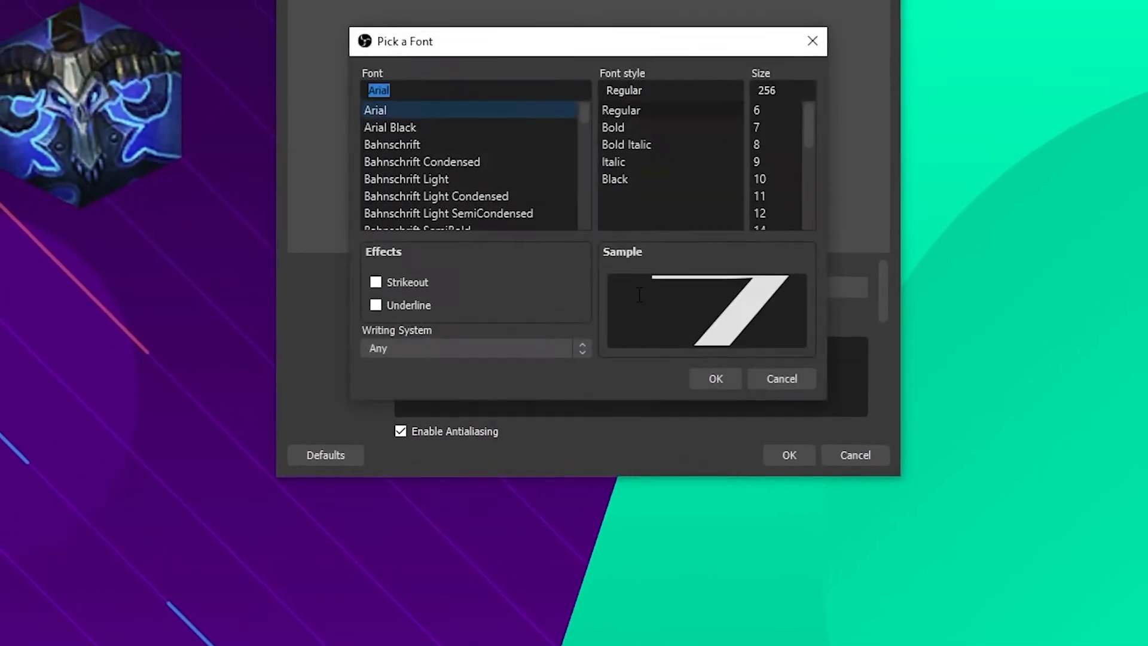
{"action": "scroll", "coordinate": [497, 103], "scroll_direction": "down", "scroll_amount": 4}
{"action": "scroll", "coordinate": [500, 152], "scroll_direction": "down", "scroll_amount": 15}
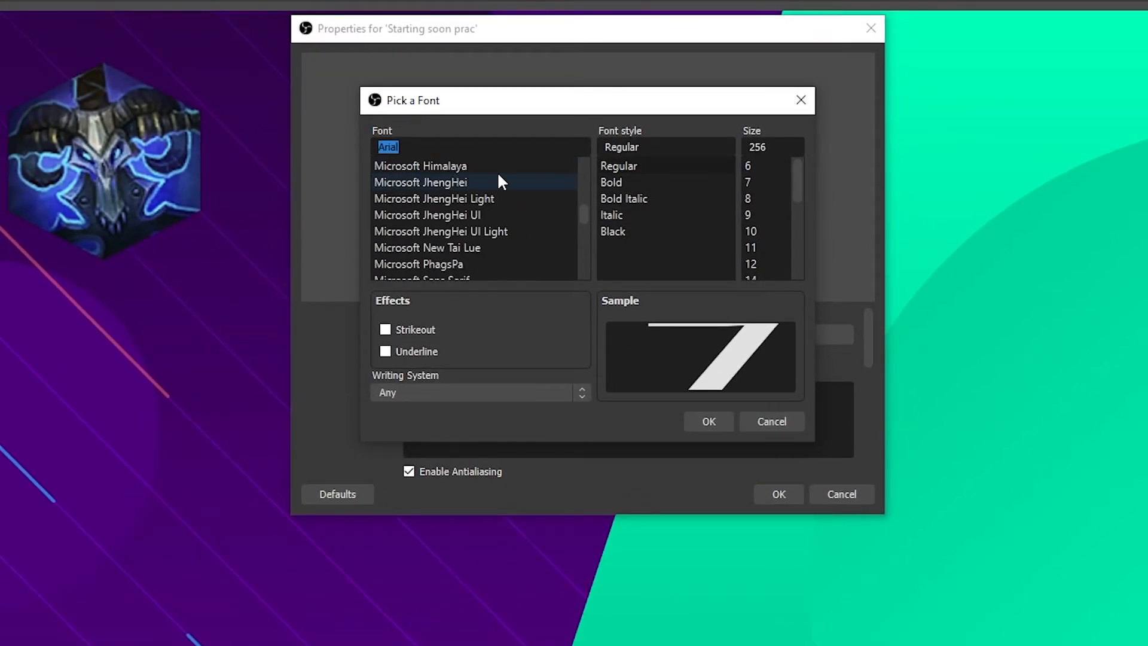
{"action": "scroll", "coordinate": [499, 175], "scroll_direction": "down", "scroll_amount": 7}
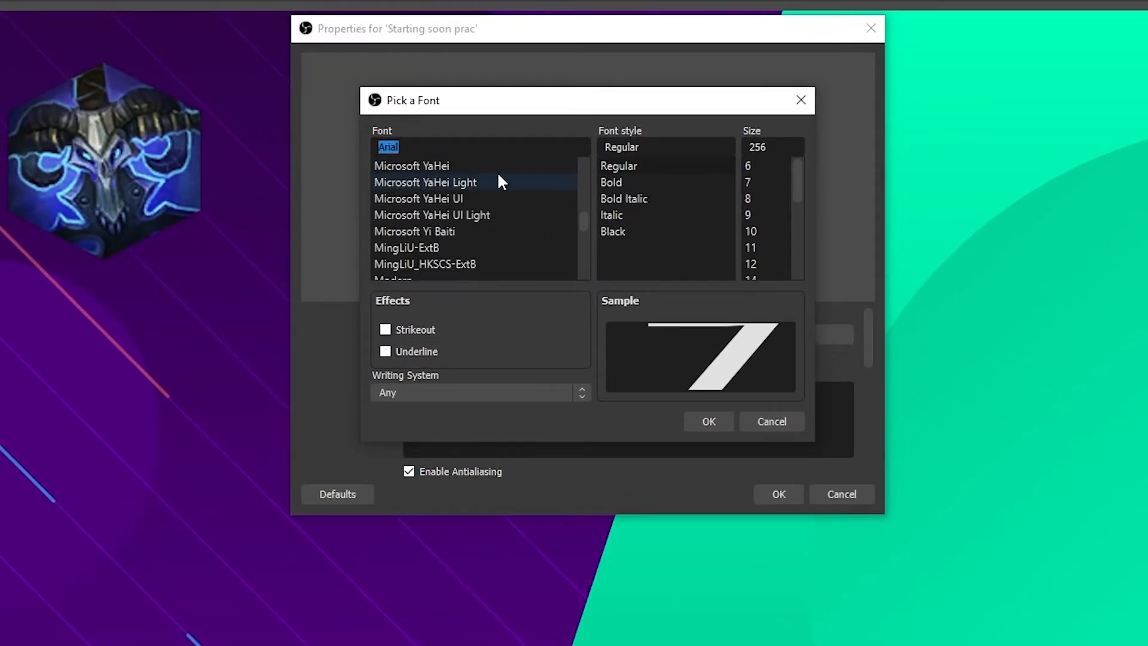
{"action": "scroll", "coordinate": [471, 164], "scroll_direction": "down", "scroll_amount": 3}
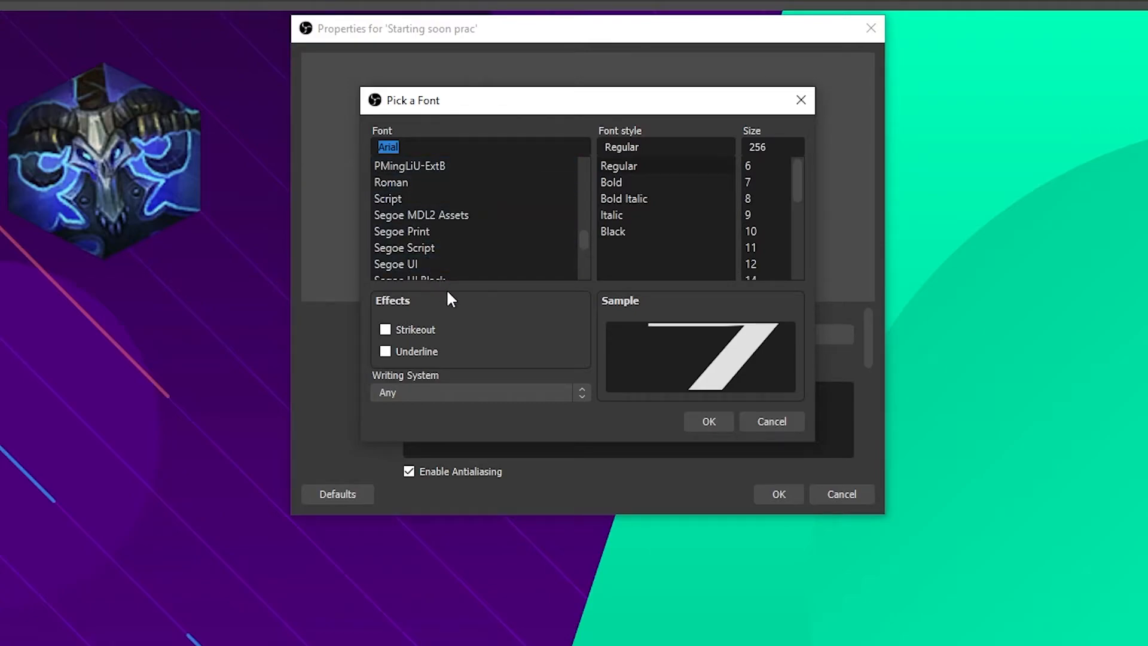
{"action": "left_click", "coordinate": [409, 236]}
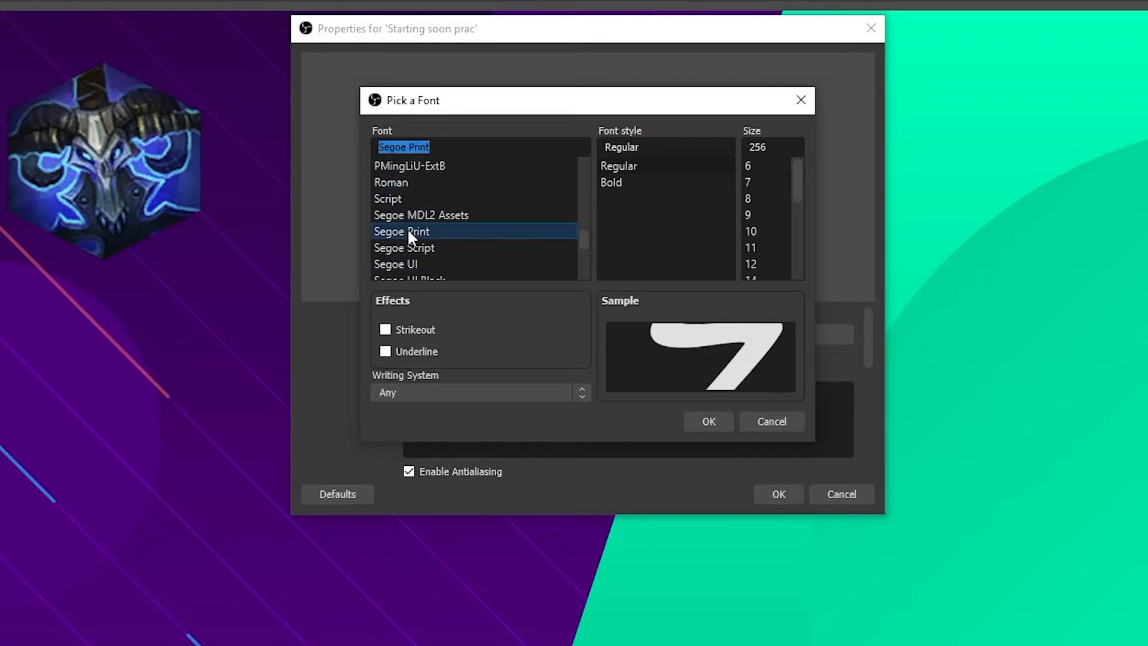
{"action": "left_click", "coordinate": [695, 426]}
Step: Enter "Starting soon!" as the text of the source
{"action": "type", "text": "Sr"}
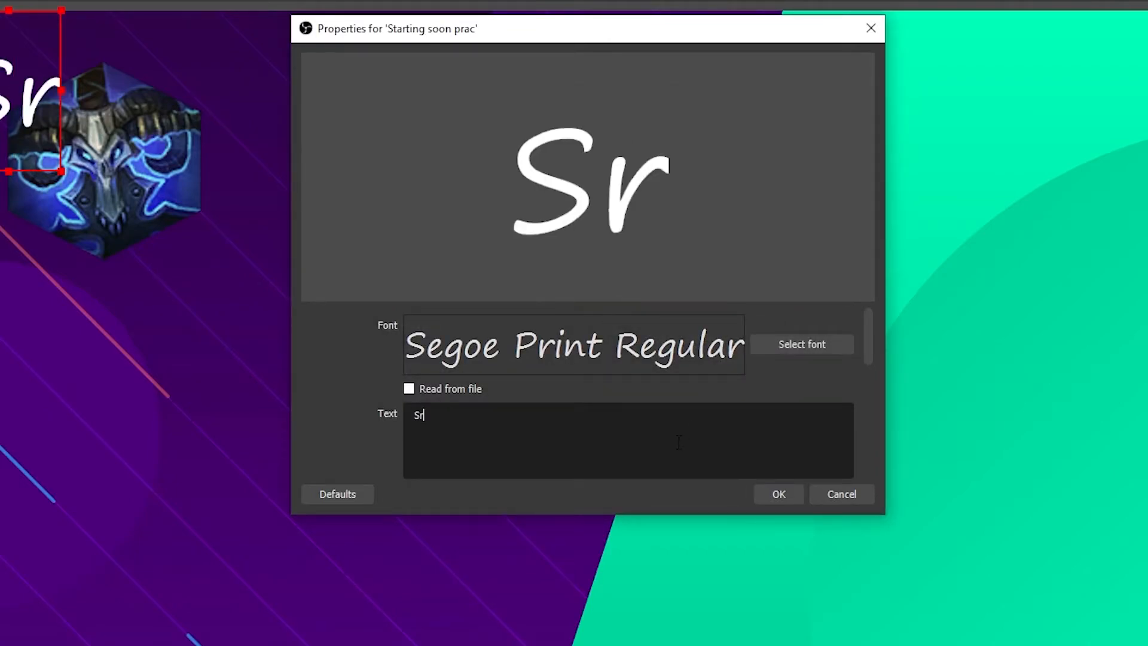
{"action": "key", "text": "BackSpace"}
{"action": "type", "text": "tae"}
{"action": "key", "text": "BackSpace"}
{"action": "type", "text": "rting soon"}
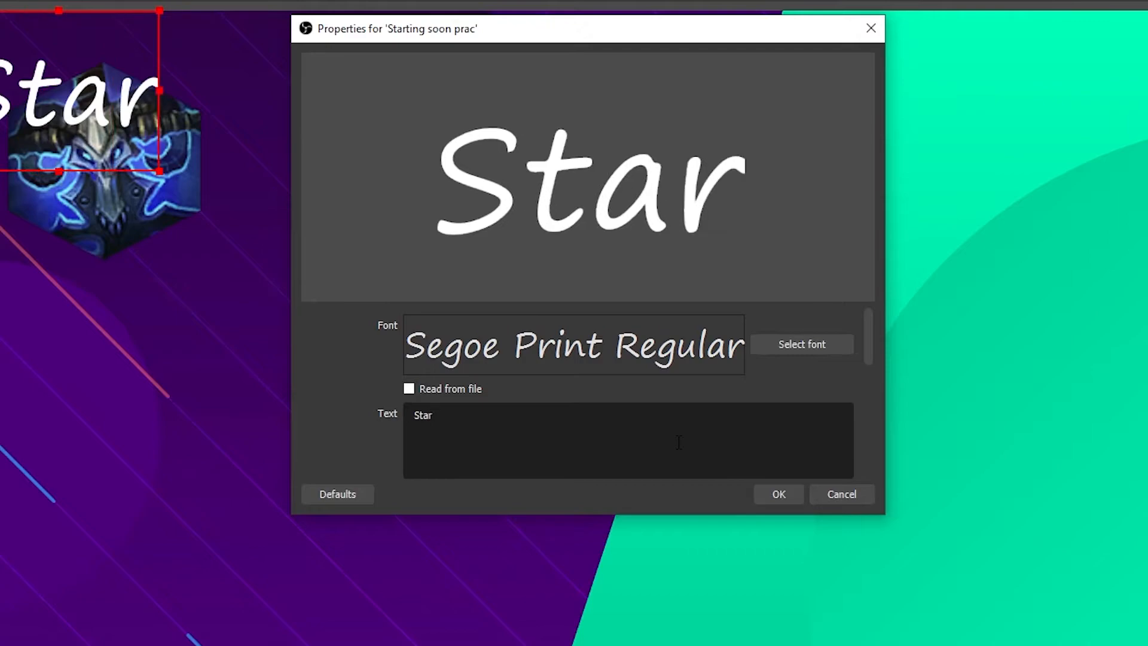
{"action": "type", "text": "!"}
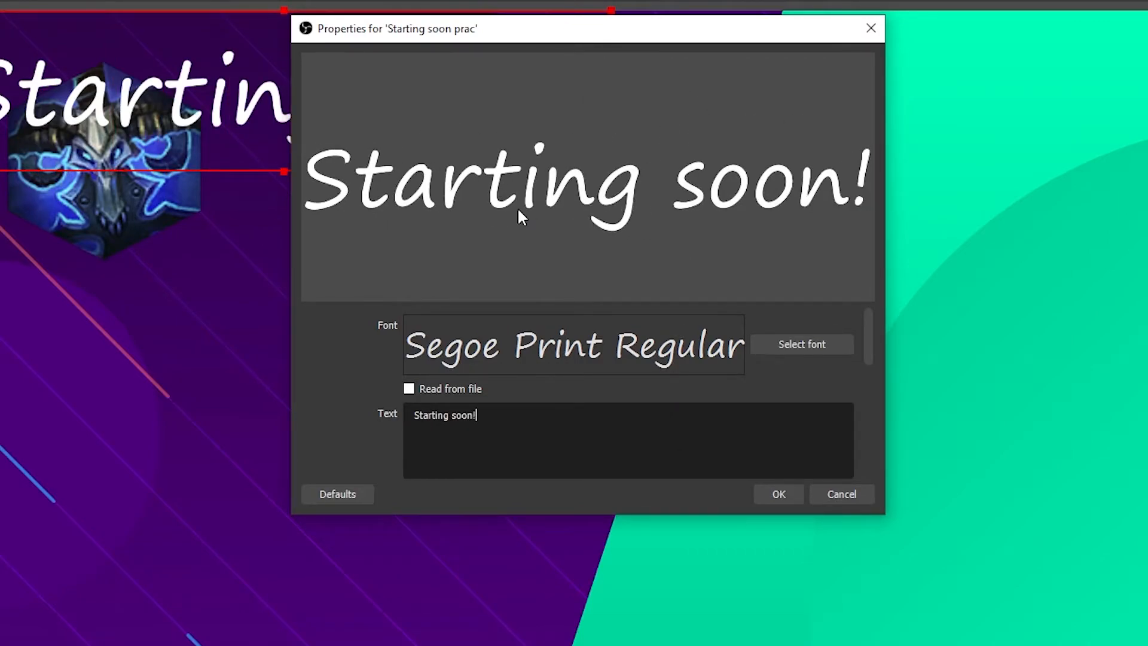
Step: Set the text colour to the pink basic colour #ff007f
{"action": "scroll", "coordinate": [552, 424], "scroll_direction": "down", "scroll_amount": 5}
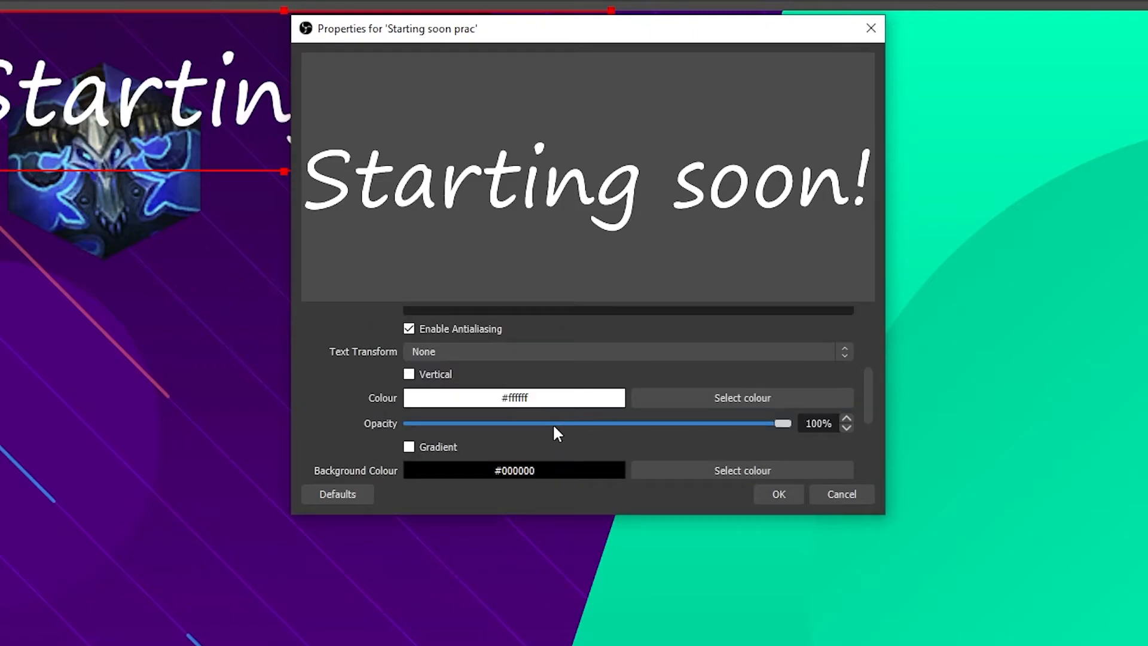
{"action": "left_click", "coordinate": [648, 402]}
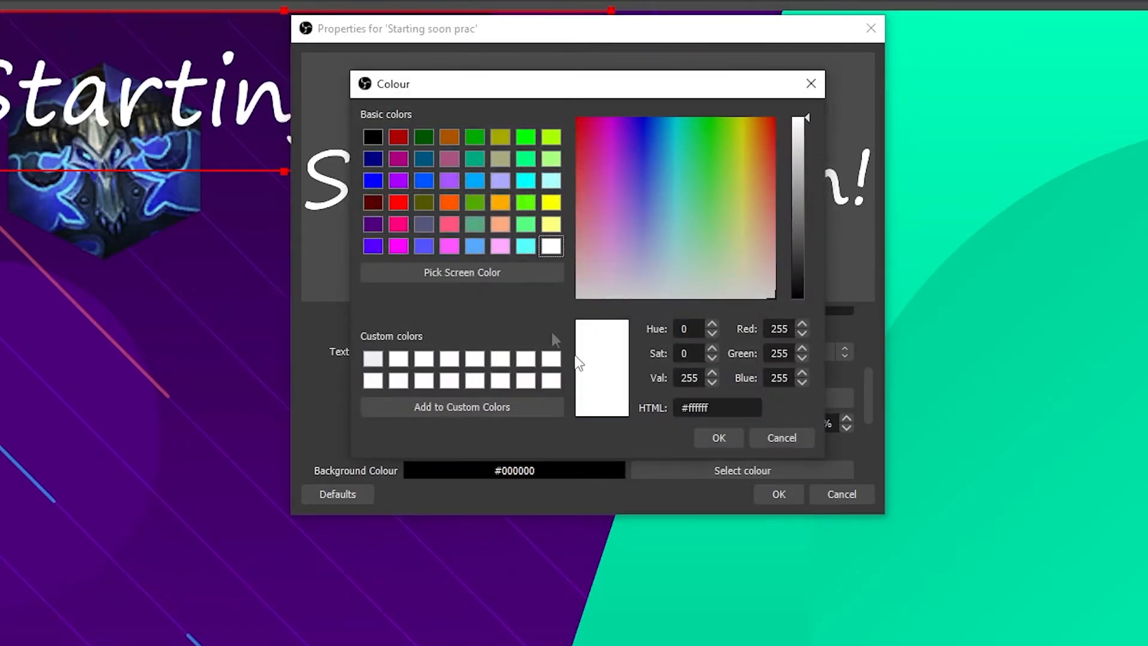
{"action": "left_click", "coordinate": [402, 223]}
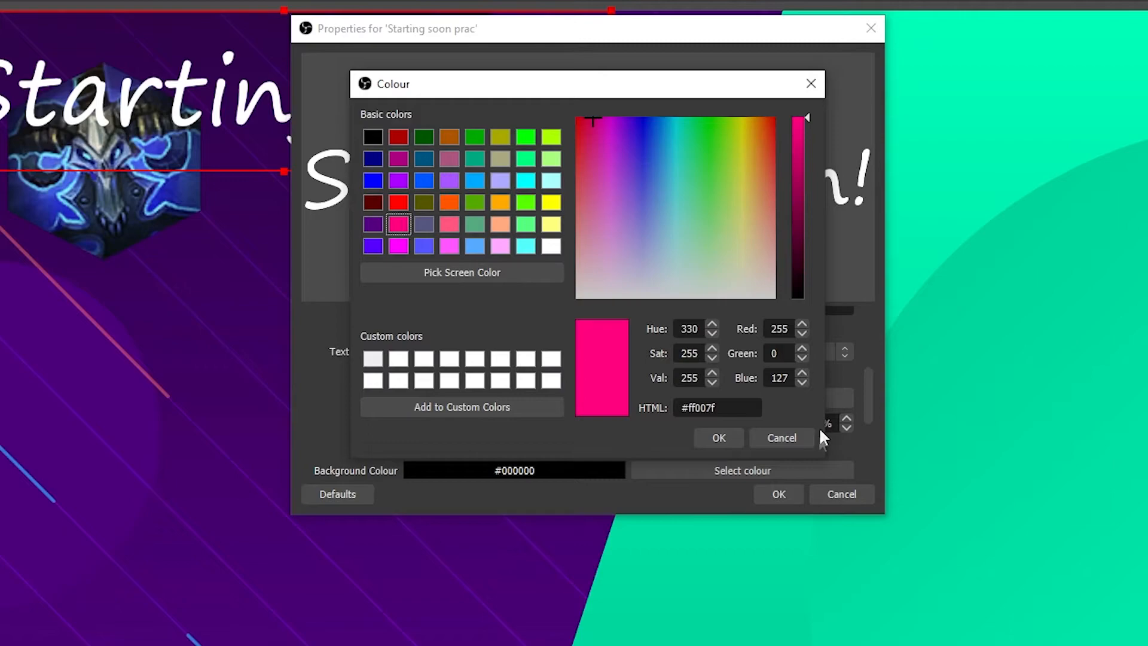
{"action": "left_click", "coordinate": [731, 440]}
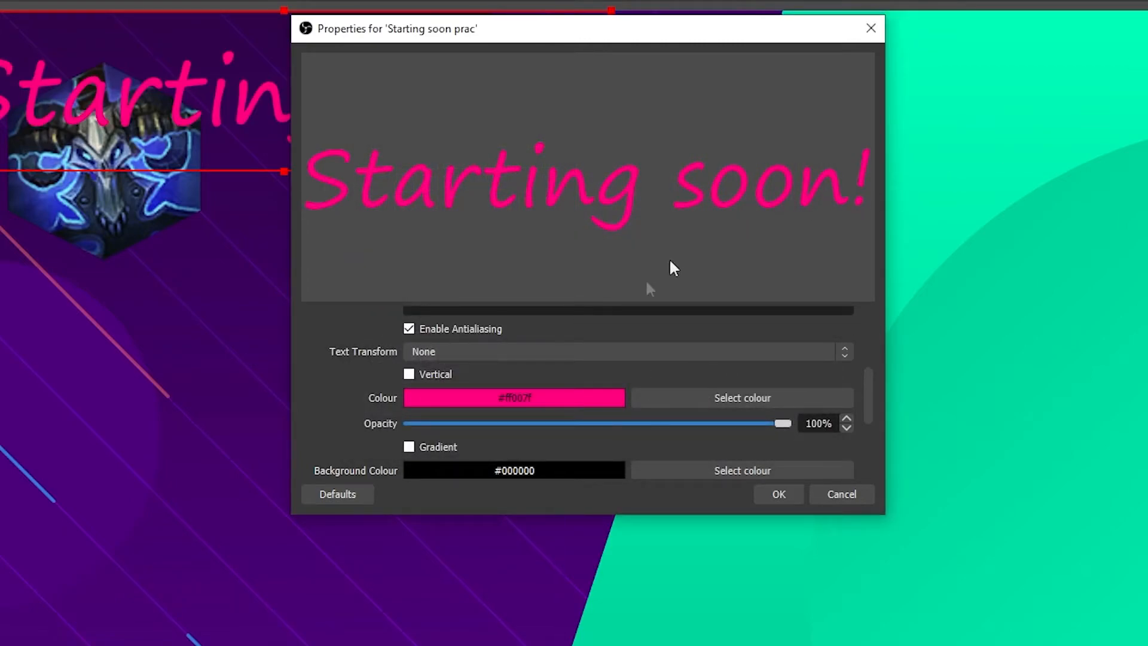
Step: Try a gradient on the text with colour #ff5500 and direction 360, and turn the gradient off again
{"action": "scroll", "coordinate": [574, 392], "scroll_direction": "down", "scroll_amount": 2}
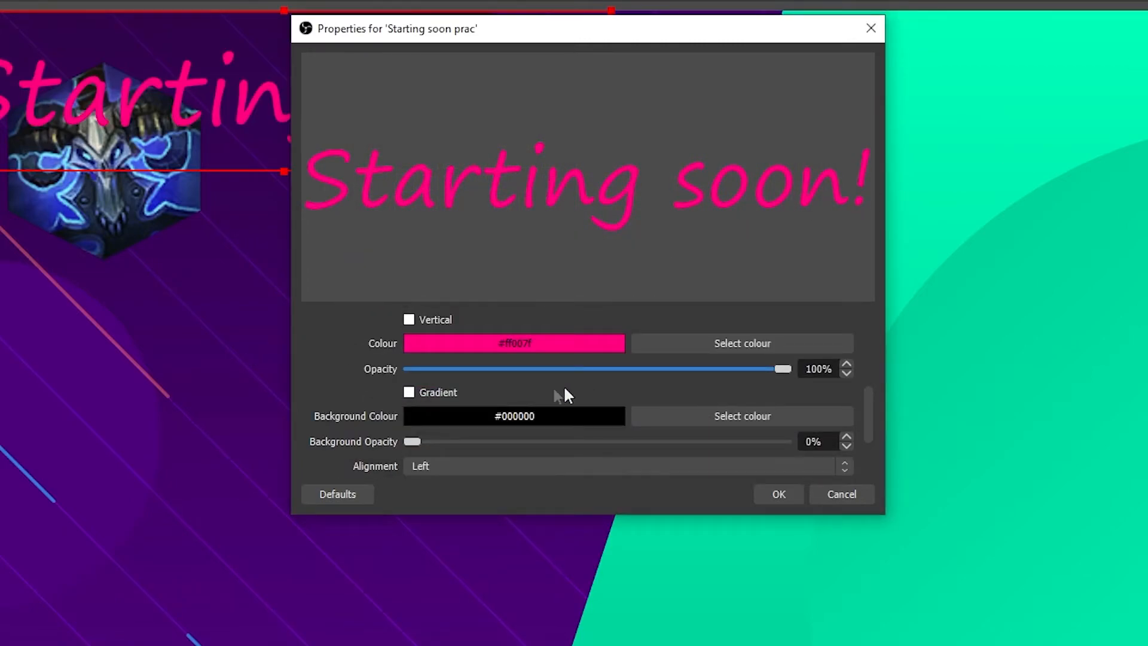
{"action": "left_click", "coordinate": [410, 392]}
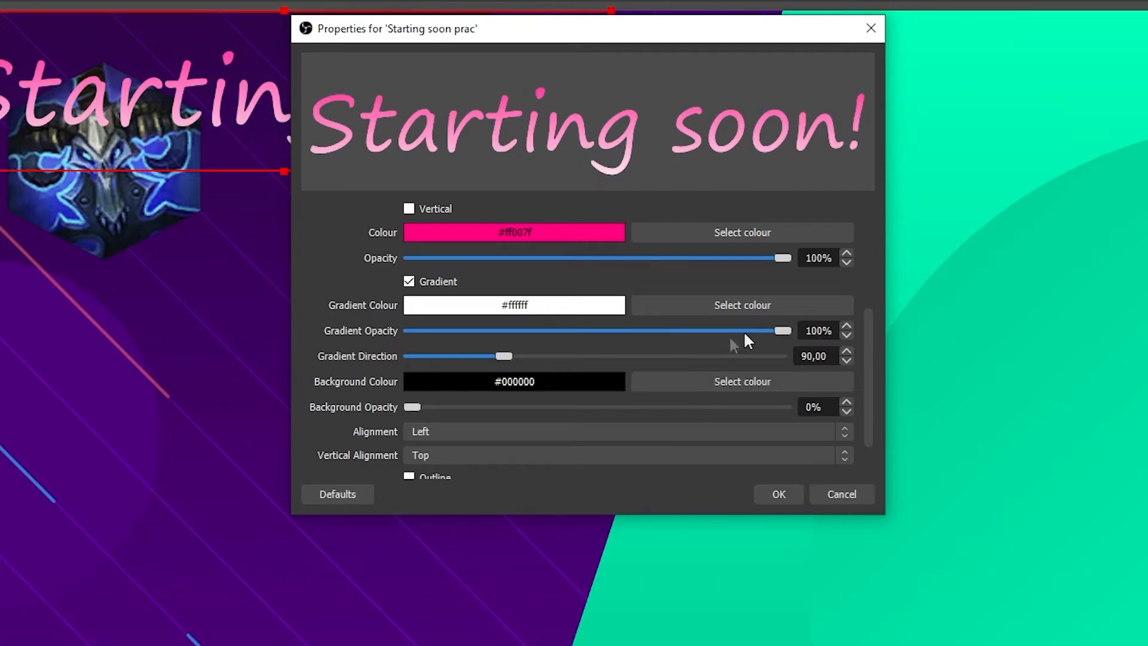
{"action": "left_click_drag", "start_coordinate": [770, 329], "coordinate": [628, 327]}
{"action": "left_click_drag", "start_coordinate": [752, 333], "coordinate": [843, 348]}
{"action": "left_click", "coordinate": [706, 304]}
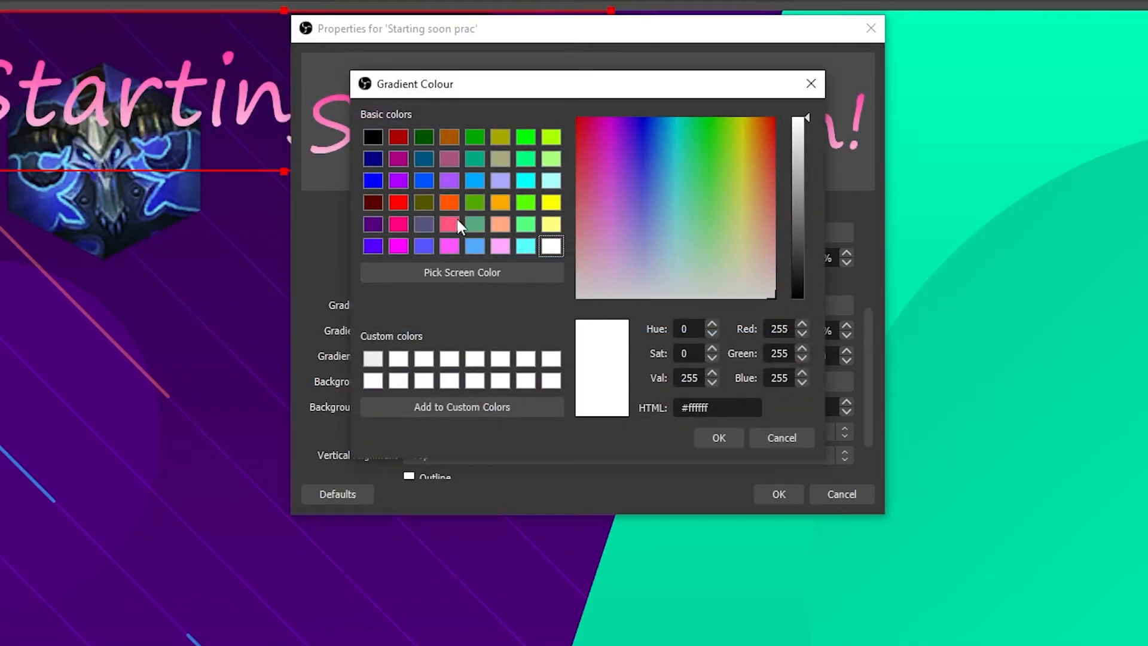
{"action": "left_click", "coordinate": [449, 202]}
{"action": "left_click", "coordinate": [709, 437]}
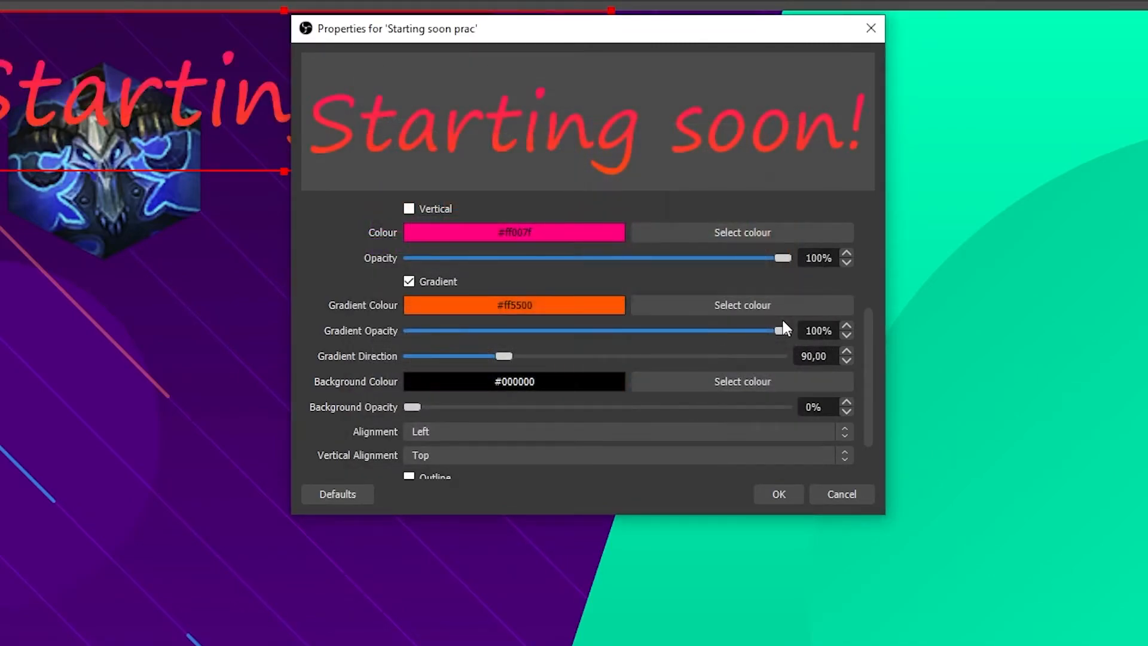
{"action": "left_click_drag", "start_coordinate": [776, 329], "coordinate": [796, 385]}
{"action": "left_click_drag", "start_coordinate": [508, 357], "coordinate": [778, 348]}
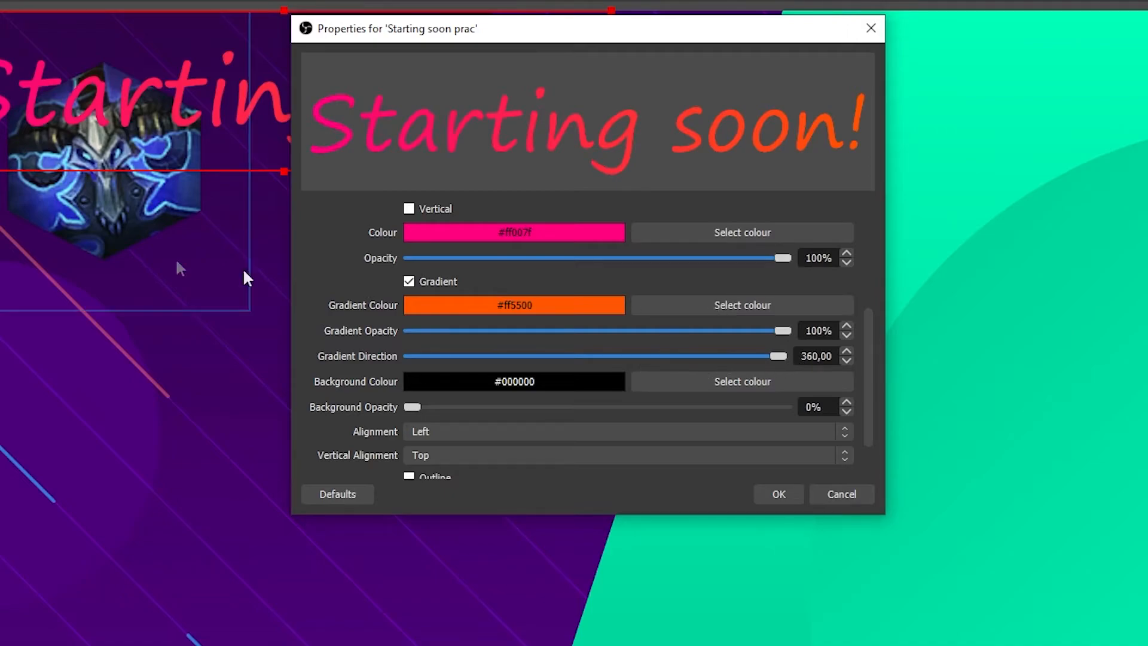
{"action": "left_click", "coordinate": [409, 281]}
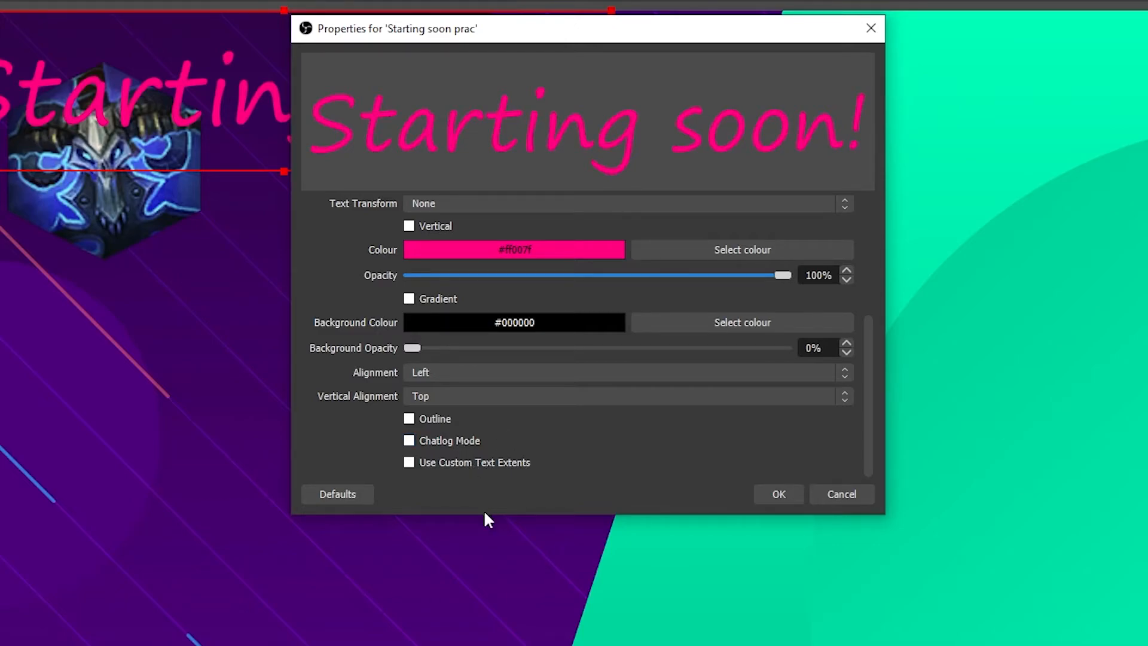
Step: Give the text a size 10 outline, apply its properties, and move the text to the upper middle of the canvas beside the logo
{"action": "left_click", "coordinate": [410, 419]}
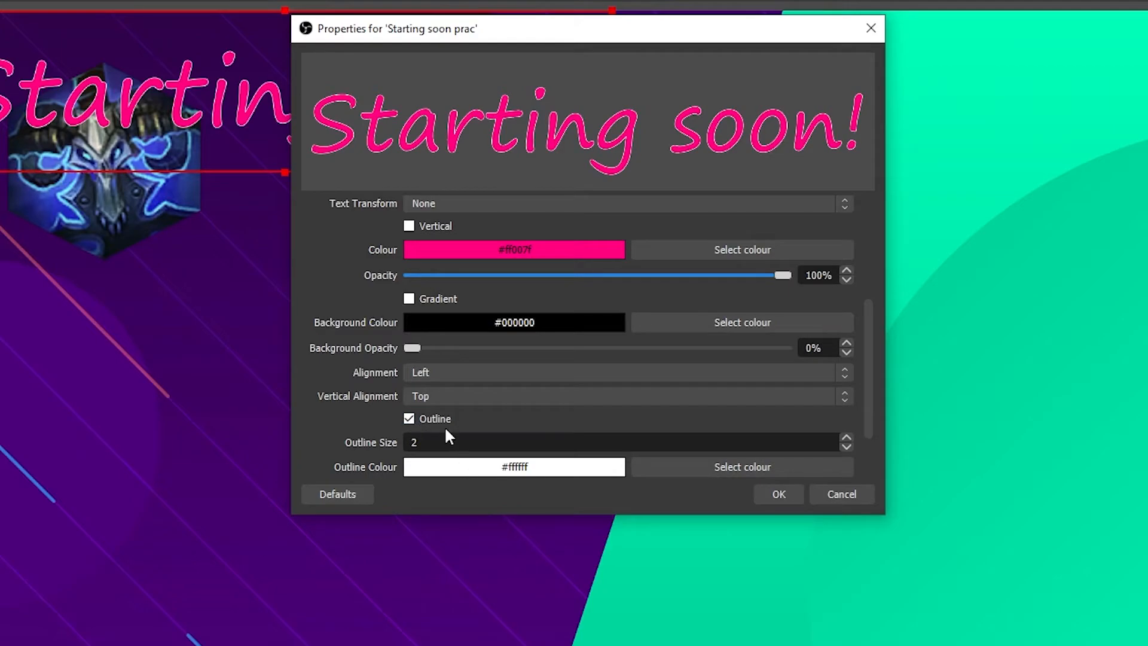
{"action": "double_click", "coordinate": [455, 440]}
{"action": "type", "text": "10"}
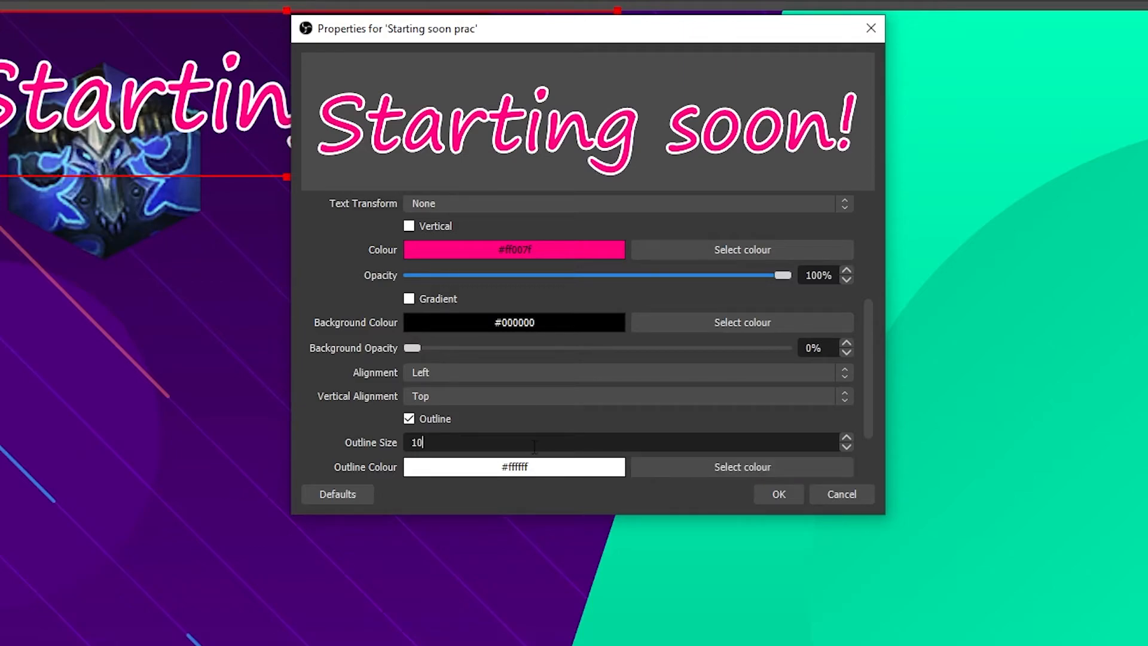
{"action": "left_click", "coordinate": [758, 494]}
{"action": "left_click_drag", "start_coordinate": [554, 137], "coordinate": [863, 170]}
Step: Lock the Purple background and the green container image so they cannot be moved on the canvas
{"action": "mouse_move", "coordinate": [900, 466]}
{"action": "left_mouse_down"}
{"action": "mouse_move", "coordinate": [898, 439]}
{"action": "mouse_move", "coordinate": [910, 486]}
{"action": "mouse_move", "coordinate": [915, 446]}
{"action": "mouse_move", "coordinate": [901, 462]}
{"action": "mouse_move", "coordinate": [892, 451]}
{"action": "left_mouse_up"}
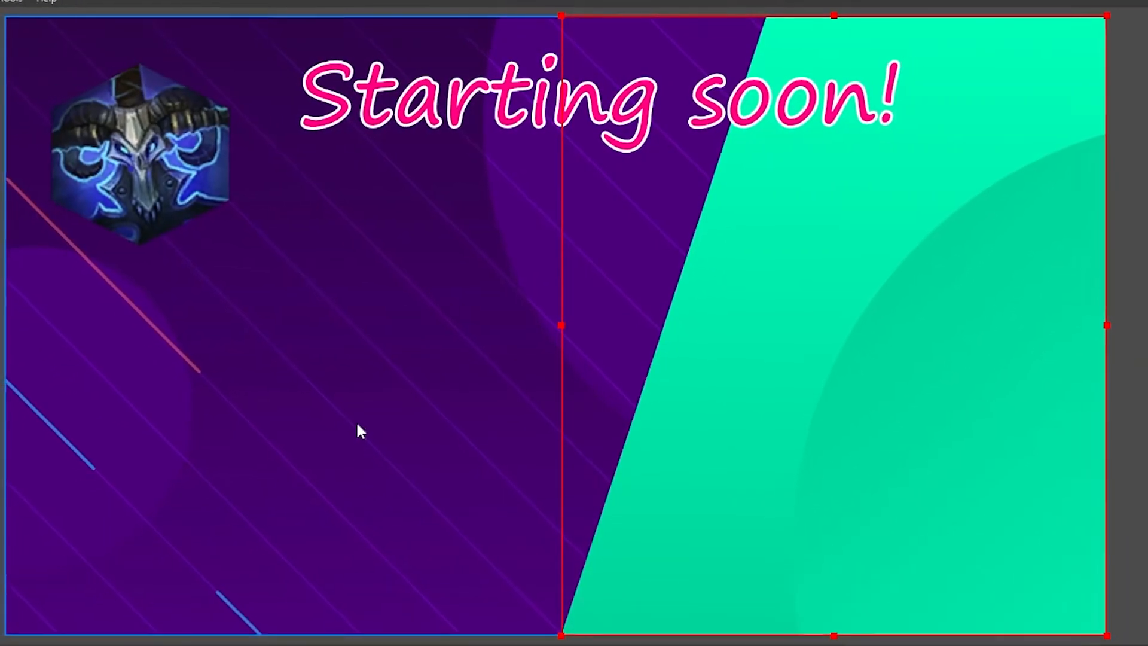
{"action": "left_click", "coordinate": [347, 444]}
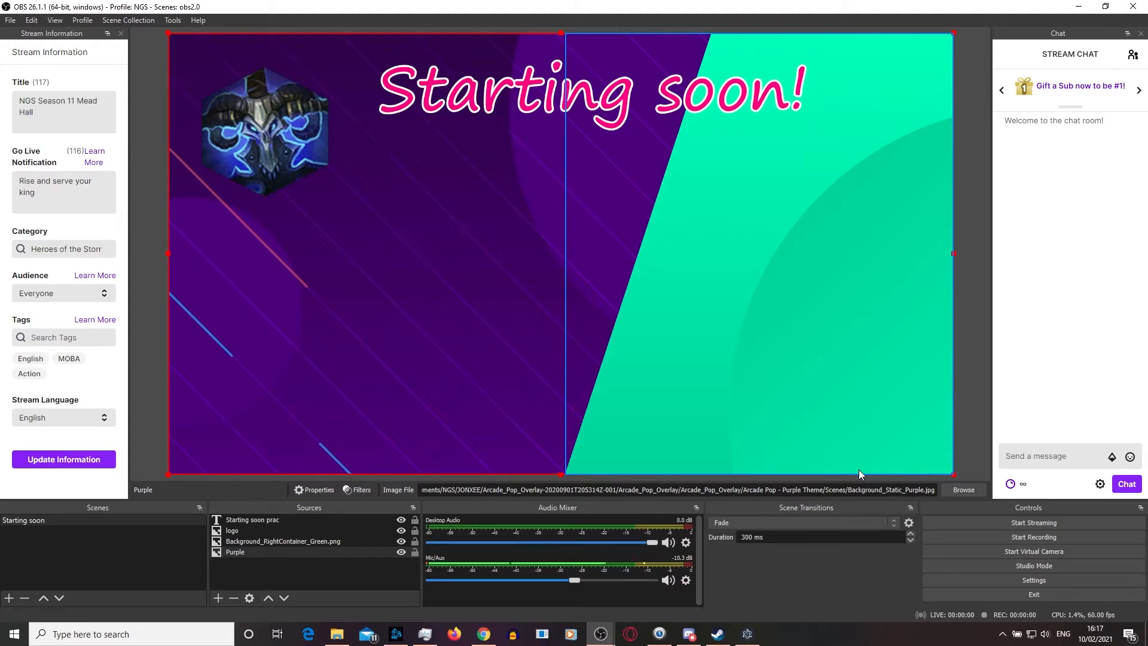
{"action": "left_click", "coordinate": [415, 553]}
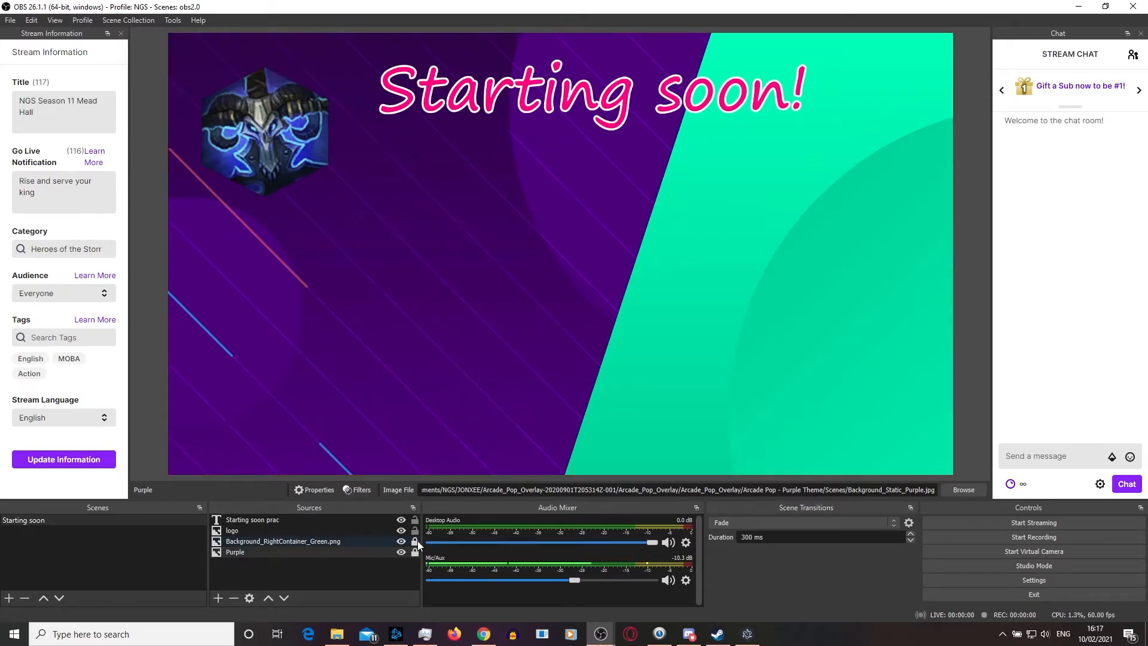
{"action": "left_click", "coordinate": [414, 542]}
Step: Add a new scene named "Game screen" to the scene collection
{"action": "left_click", "coordinate": [9, 597]}
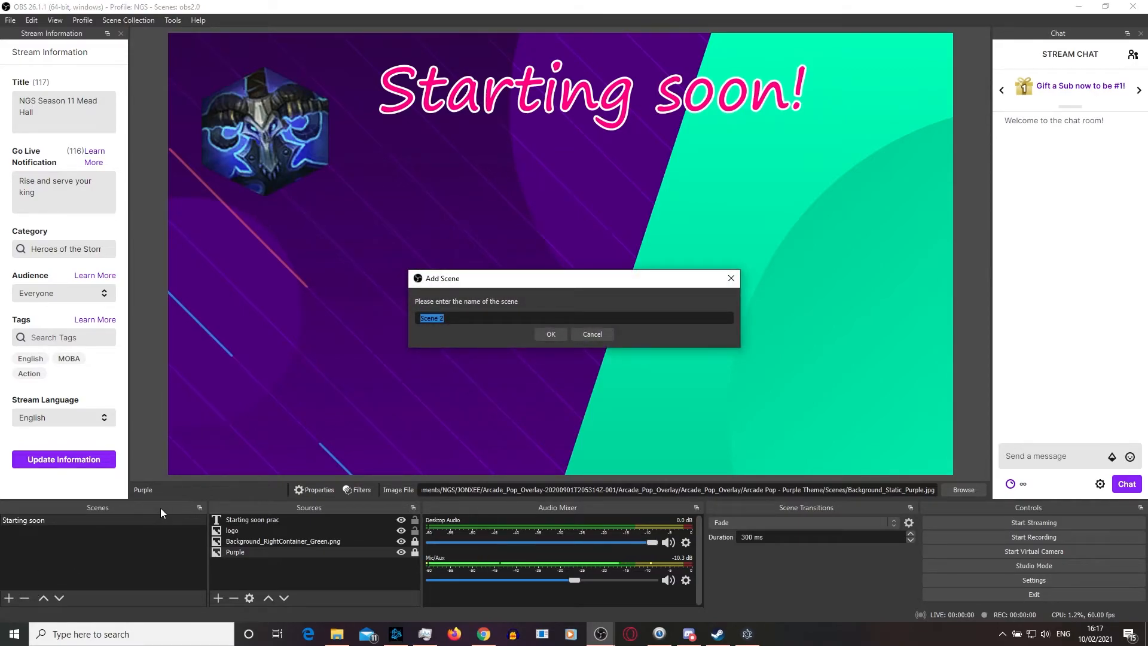
{"action": "type", "text": "Game screen"}
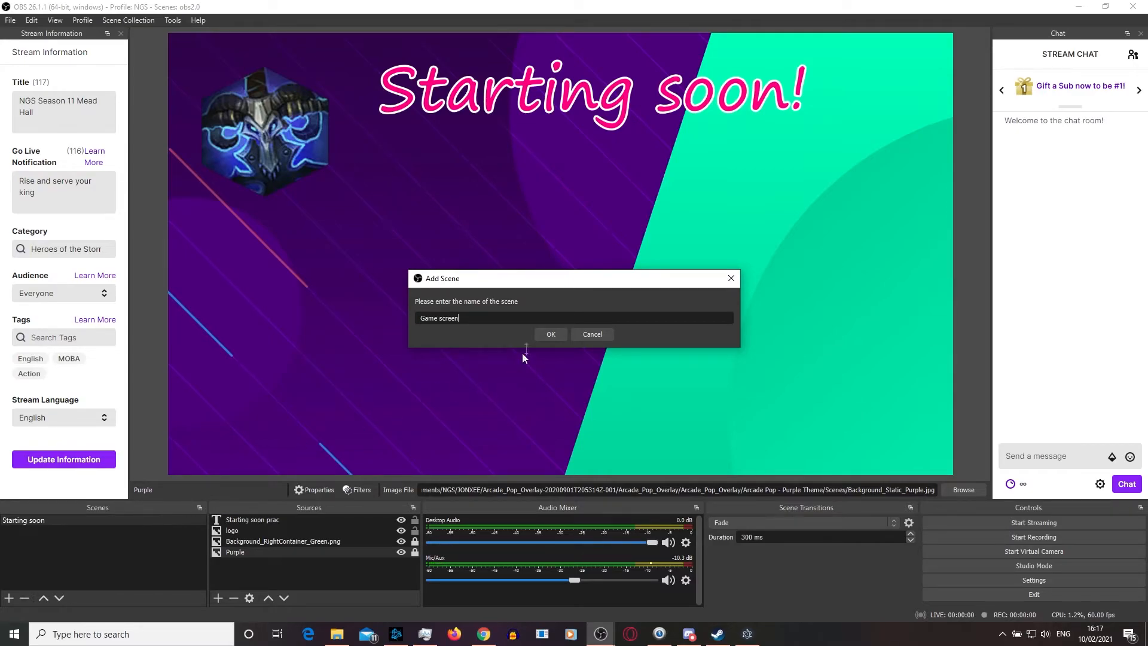
{"action": "left_click", "coordinate": [539, 336]}
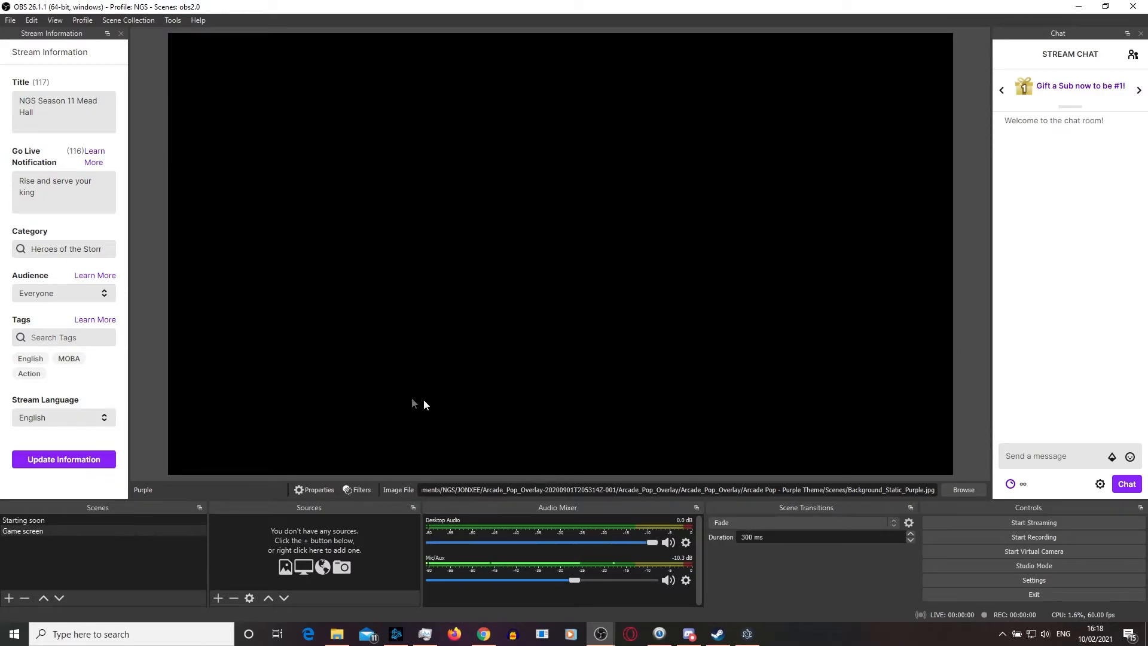
{"action": "left_click", "coordinate": [9, 598]}
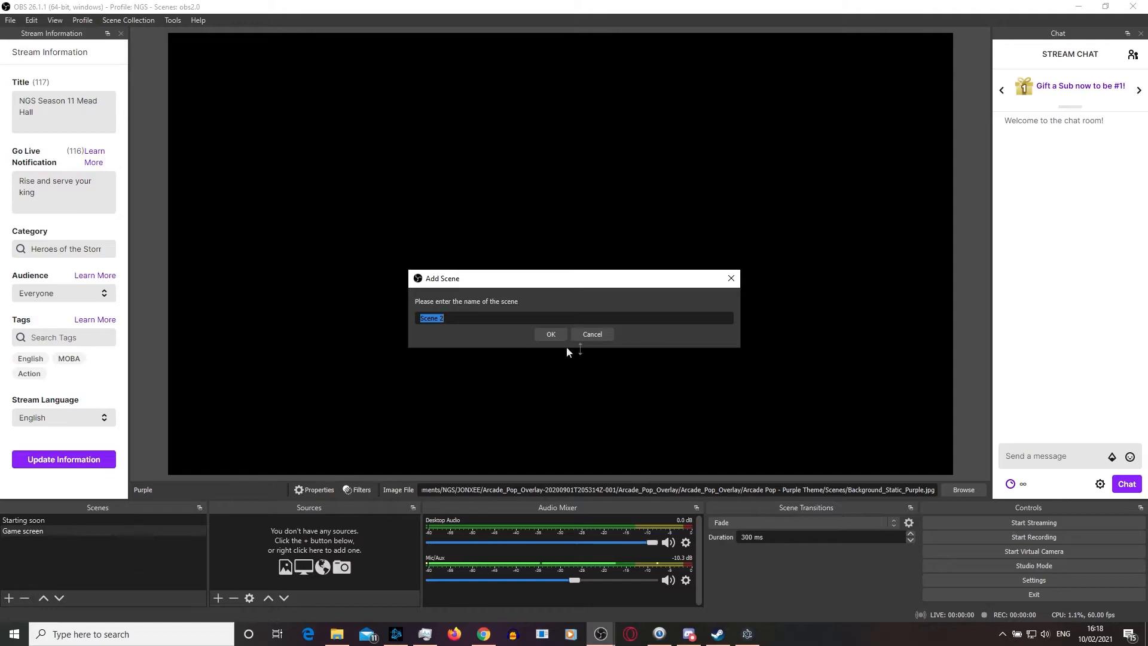
{"action": "left_click", "coordinate": [601, 336]}
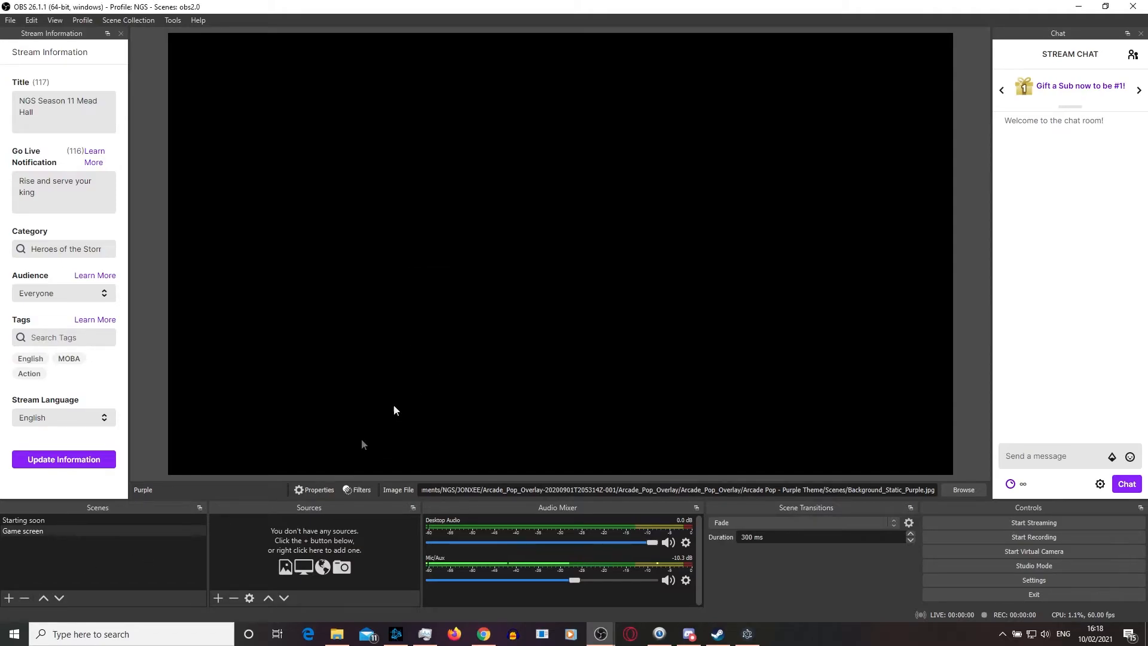
{"action": "left_click", "coordinate": [217, 598]}
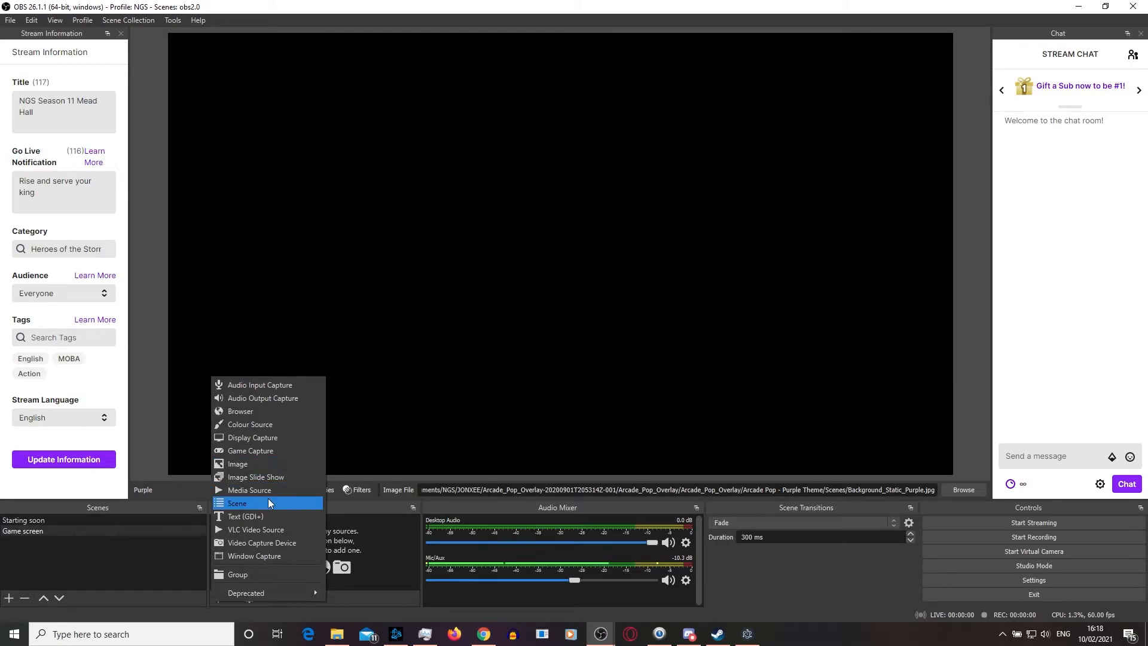
{"action": "left_click", "coordinate": [242, 463]}
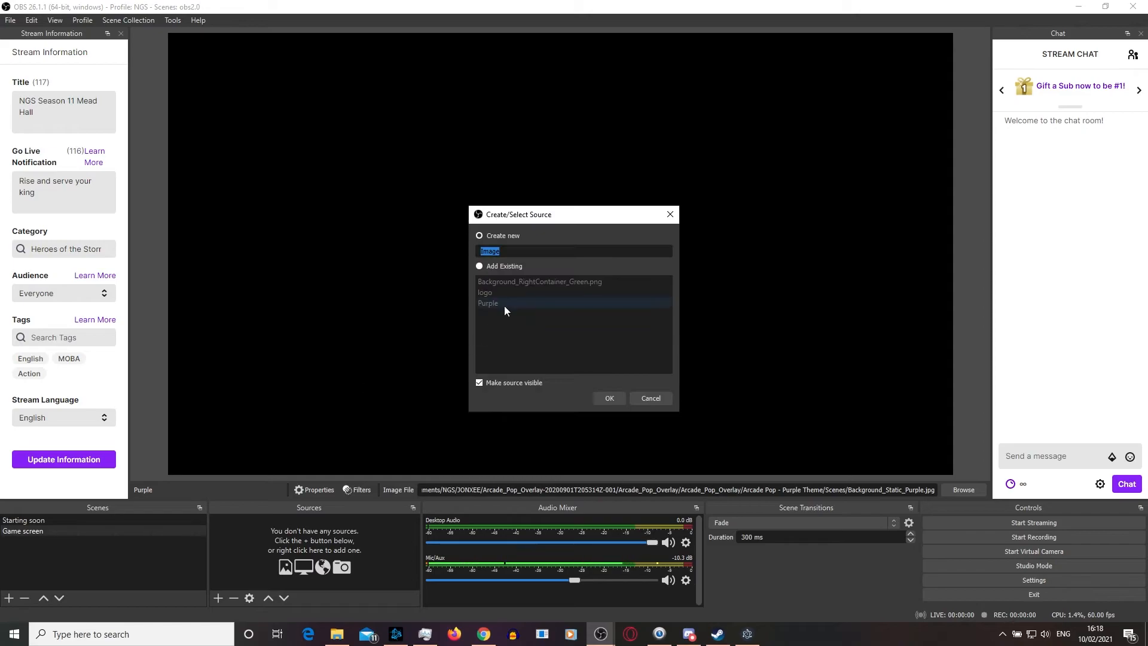
{"action": "left_click", "coordinate": [651, 395]}
Step: Add a new game capture source named "HoTS2.0" to the Game screen scene
{"action": "left_click", "coordinate": [219, 601]}
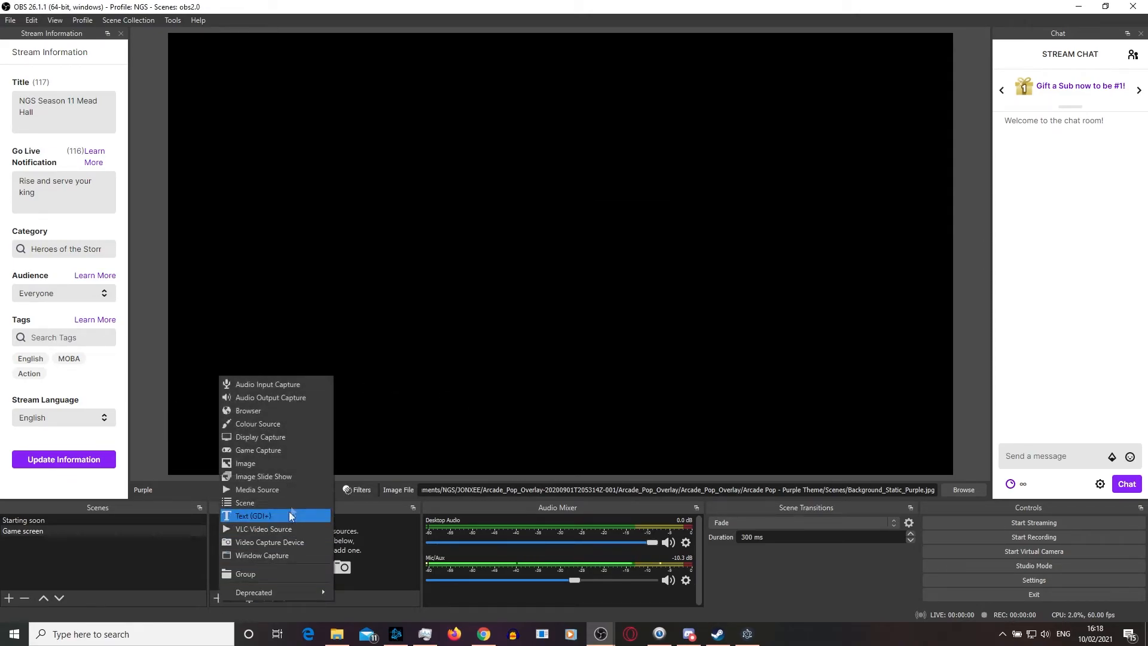
{"action": "left_click", "coordinate": [283, 453]}
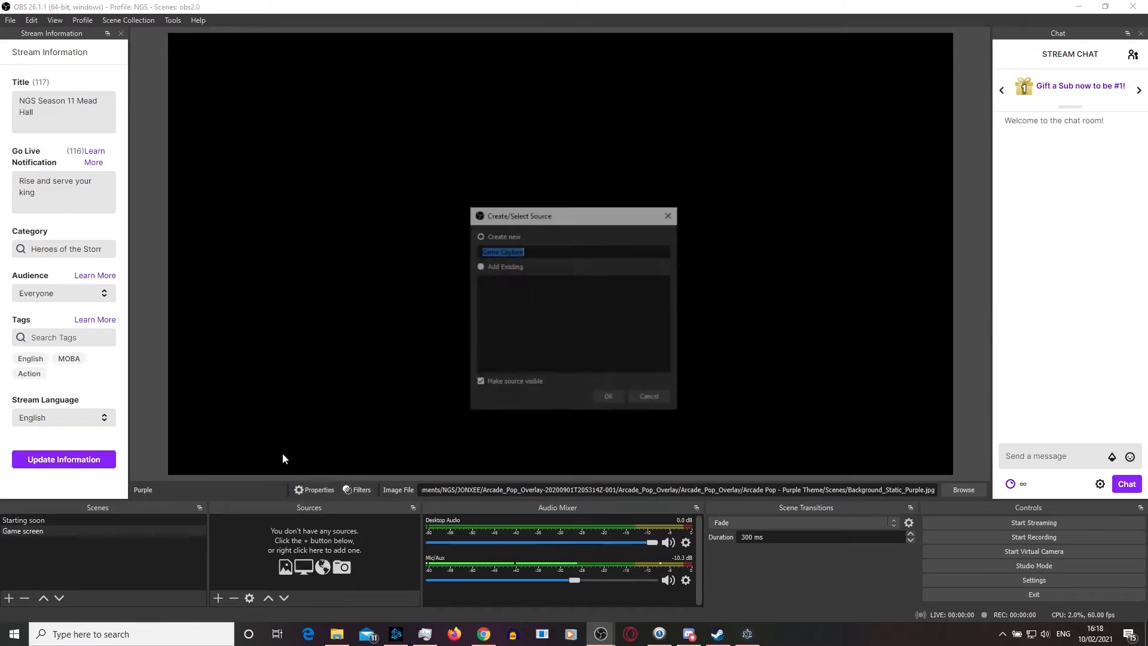
{"action": "type", "text": "Ho"}
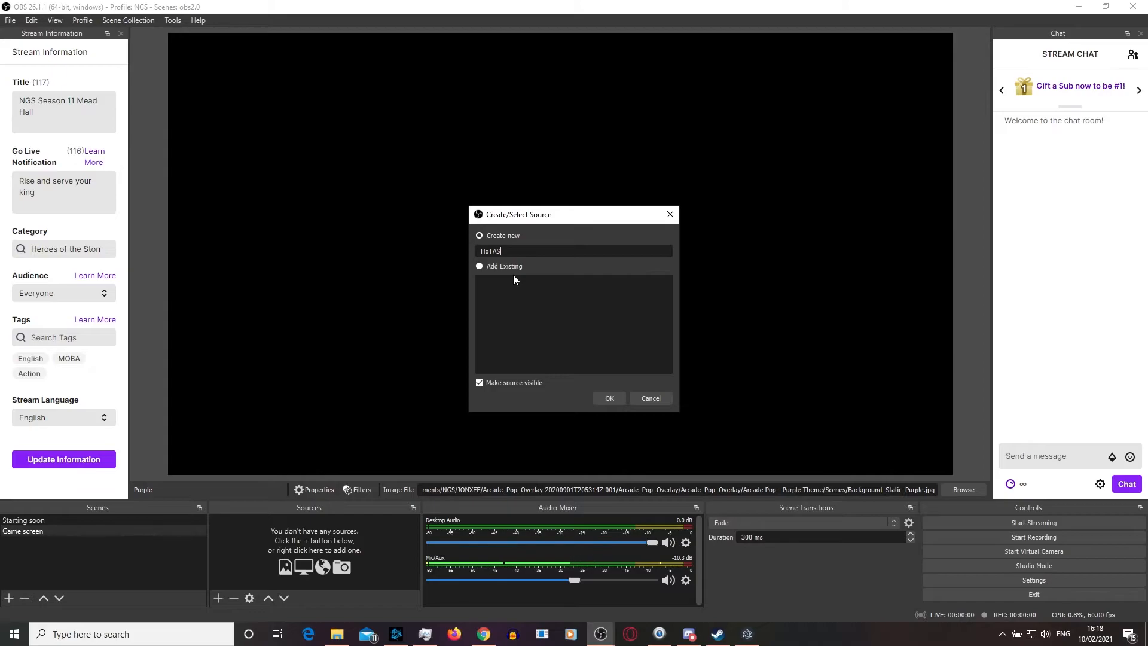
{"action": "type", "text": "Ts"}
{"action": "key", "text": "BackSpace"}
{"action": "type", "text": "S:"}
{"action": "type", "text": ".0"}
{"action": "left_click", "coordinate": [600, 396]}
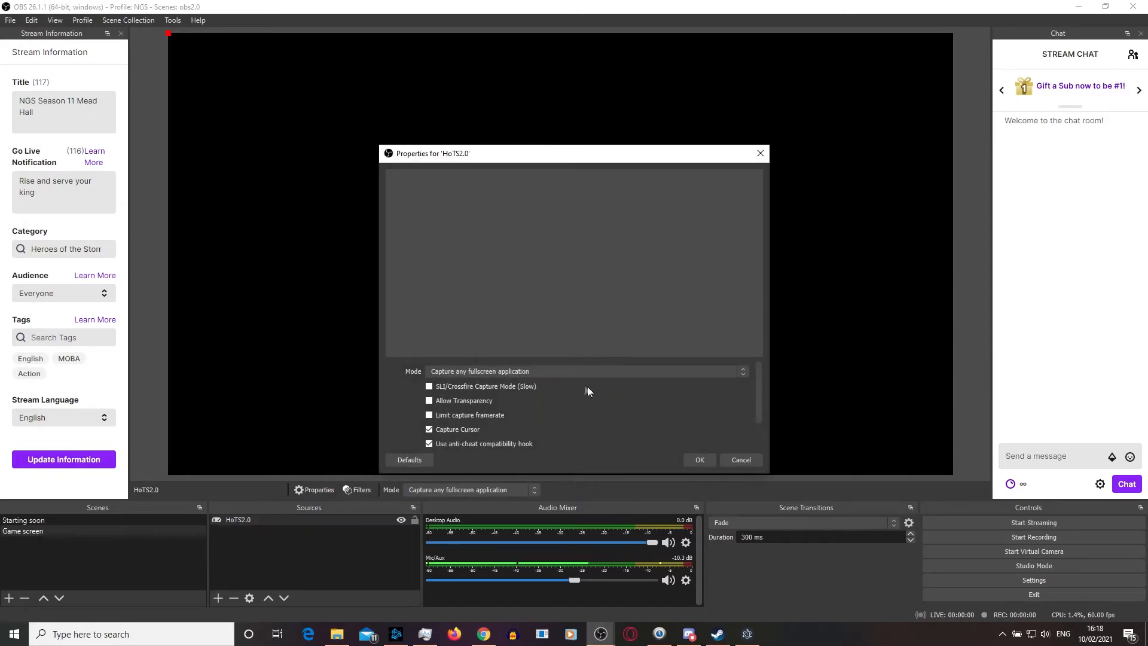
Step: Set the HoTS2.0 capture mode to "Capture specific window", check the windows on offer, and apply the properties without choosing one
{"action": "left_click", "coordinate": [549, 371]}
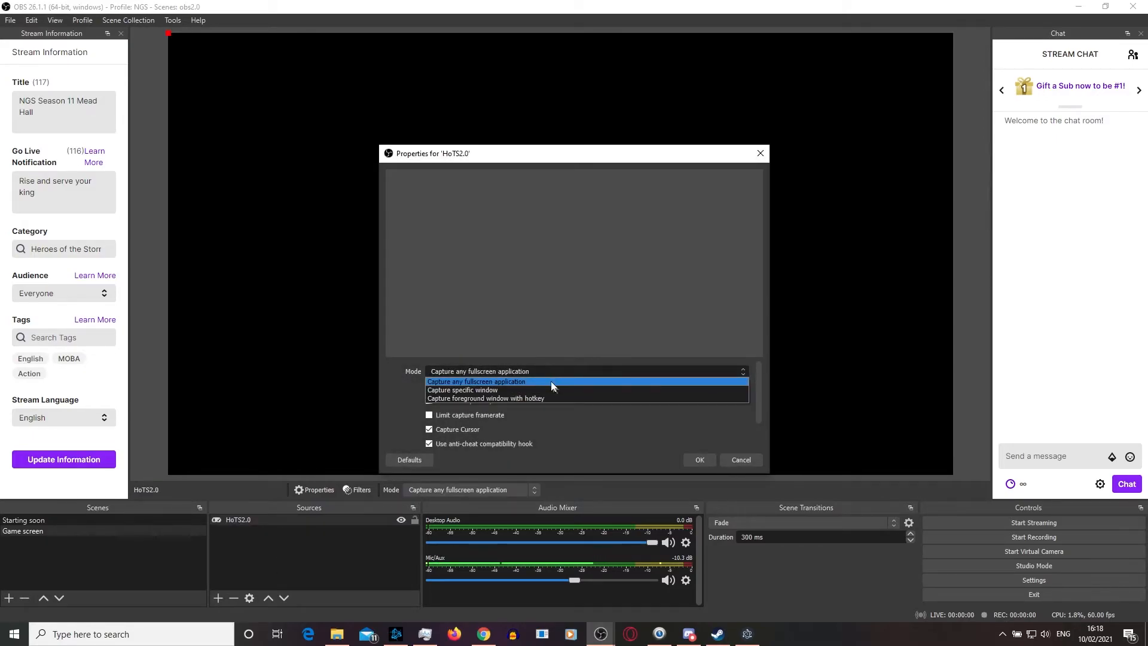
{"action": "left_click", "coordinate": [556, 389]}
{"action": "left_click", "coordinate": [528, 352]}
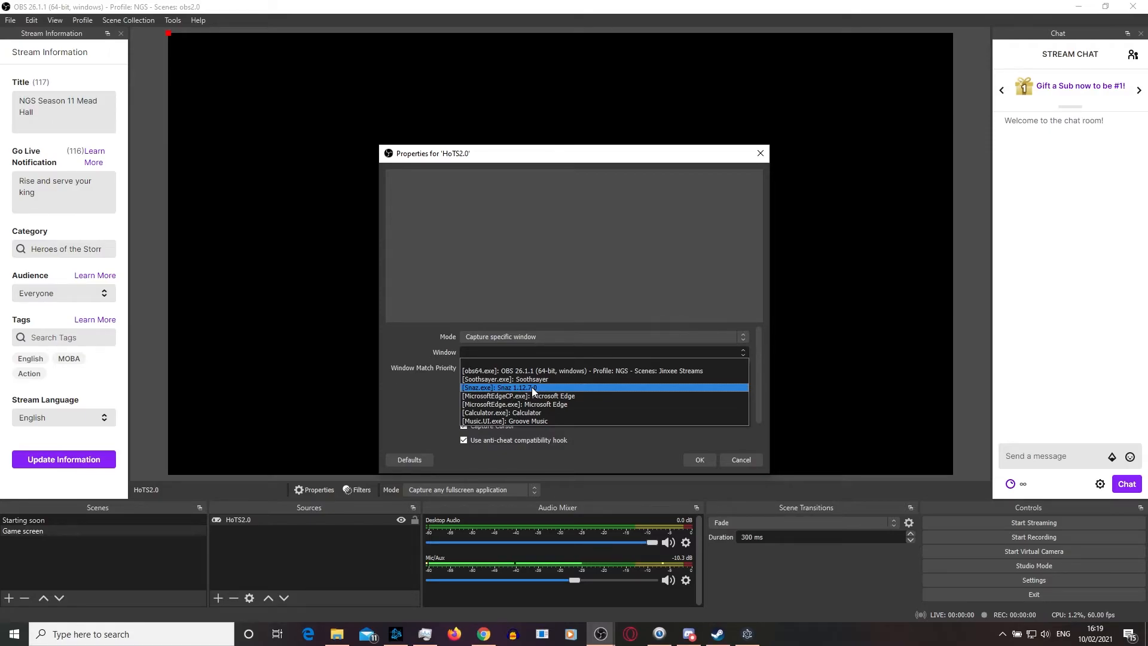
{"action": "left_click", "coordinate": [700, 459]}
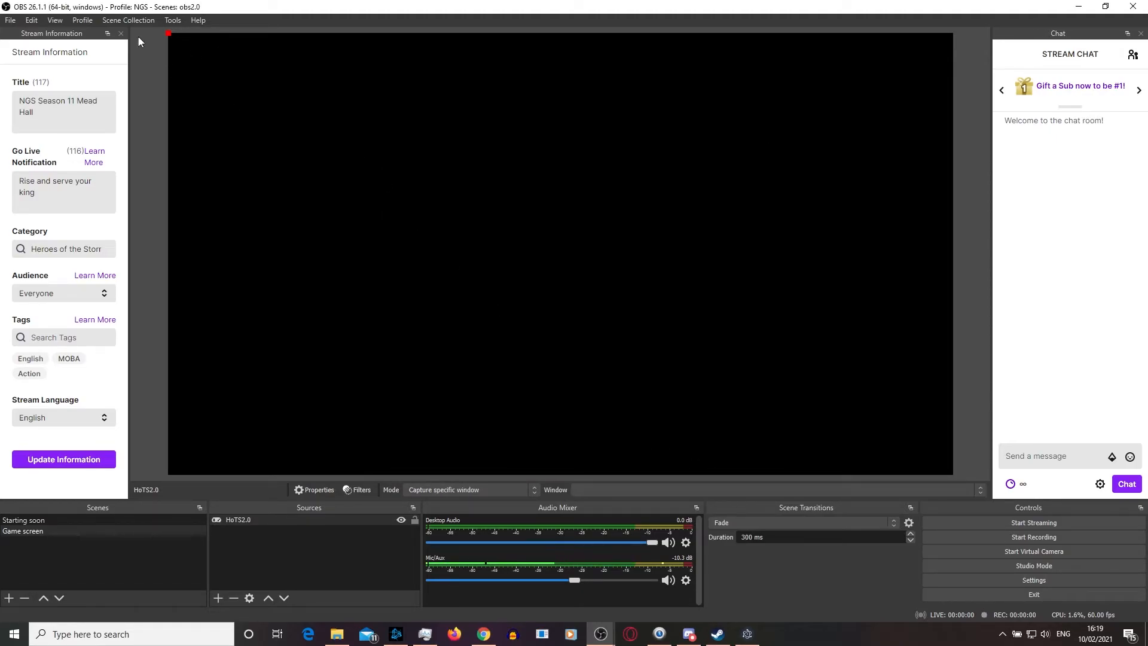
Step: Switch to the NGS_Casting_S9 scene collection and show its Starting Soon scene
{"action": "left_click", "coordinate": [122, 21]}
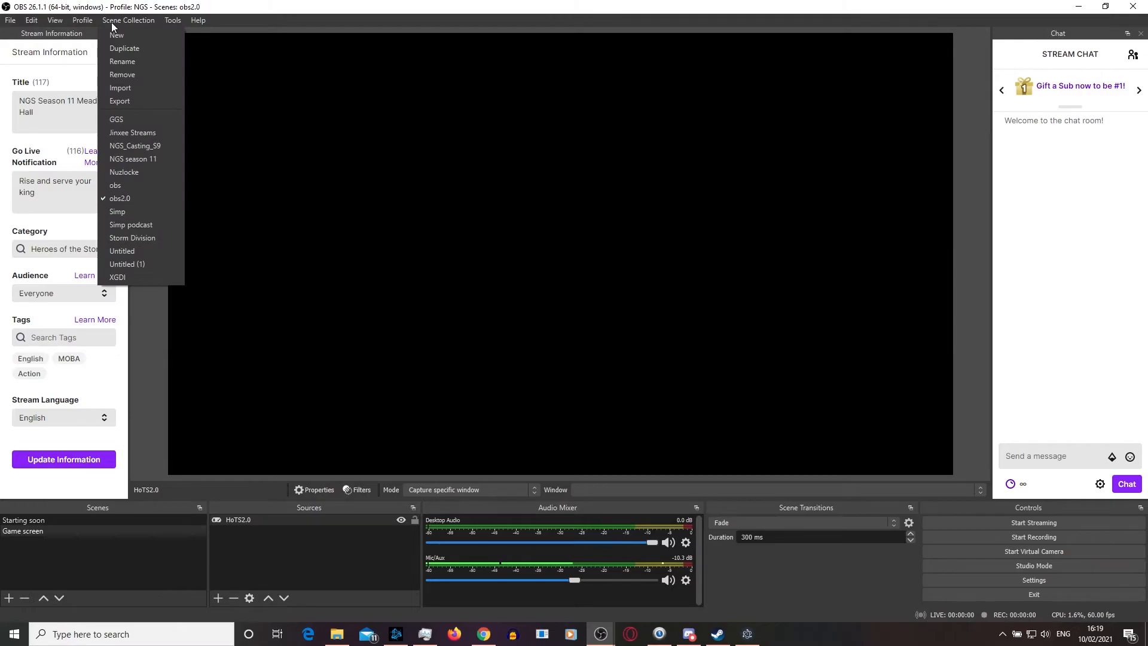
{"action": "left_click", "coordinate": [169, 146]}
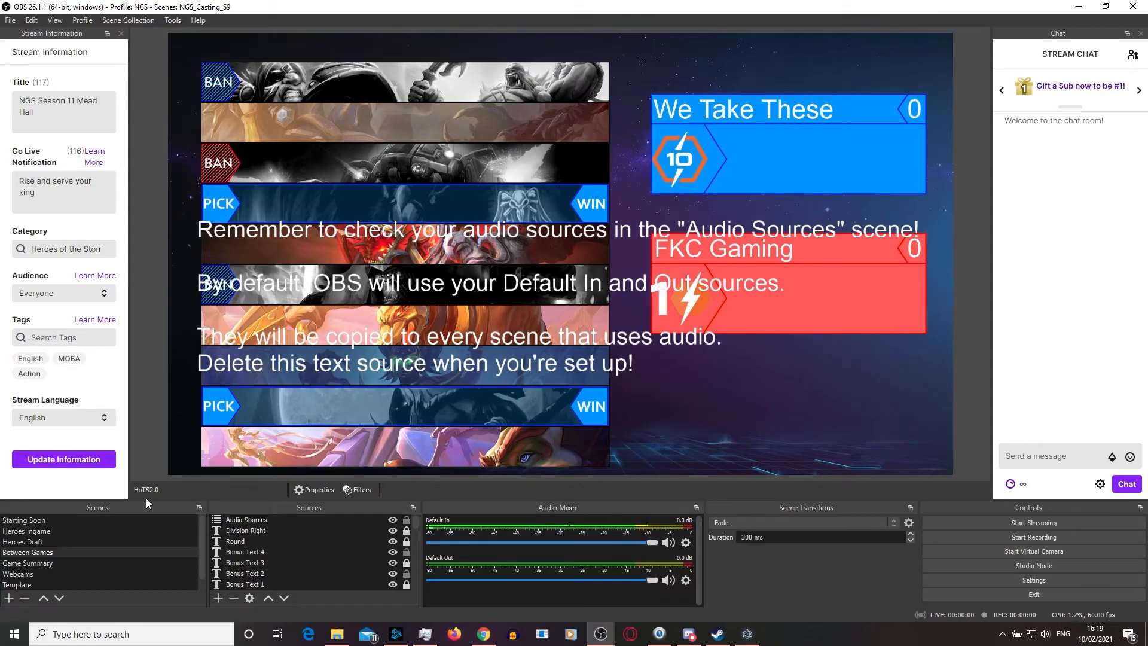
{"action": "left_click", "coordinate": [60, 518]}
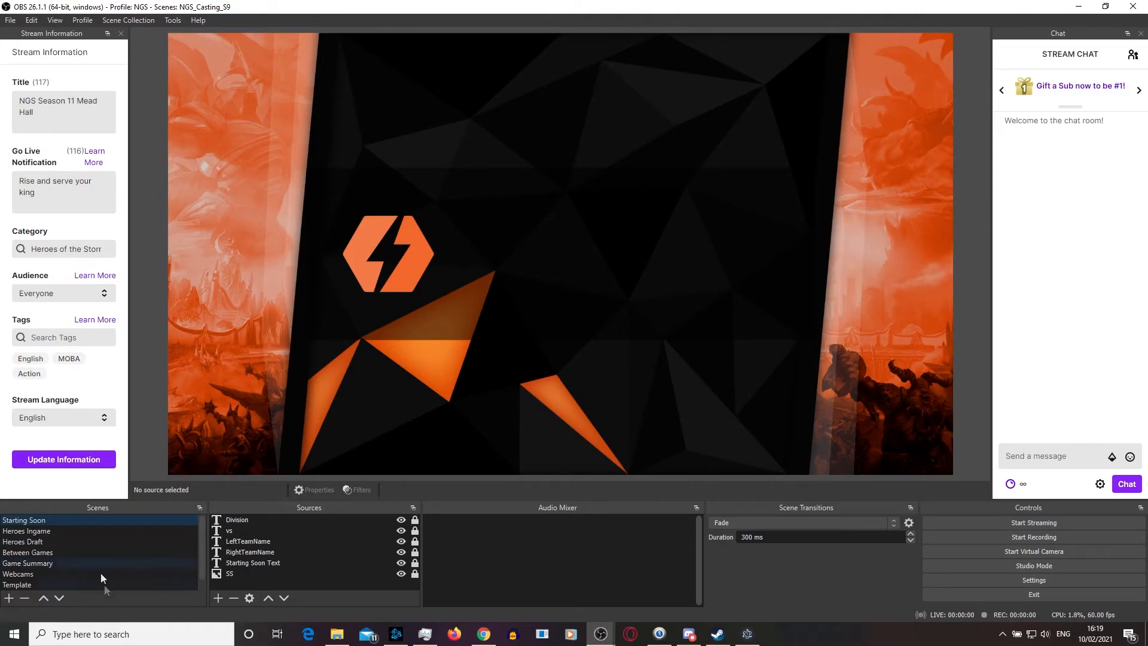
Step: Add a new image source named "logo12" to the Starting Soon scene
{"action": "left_click", "coordinate": [217, 596]}
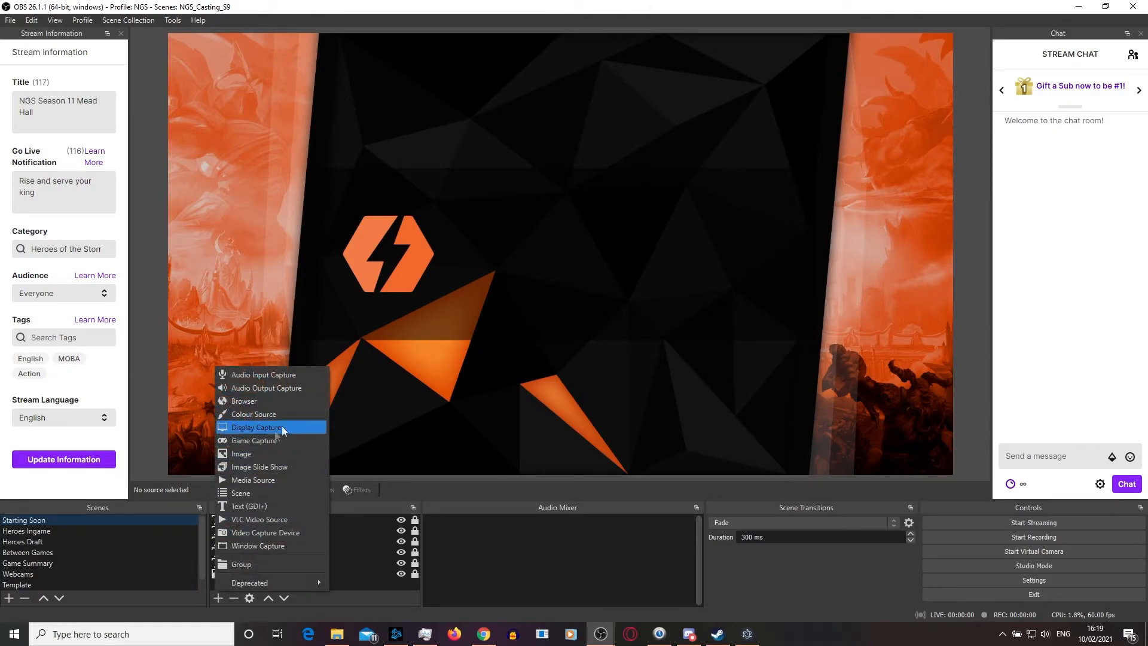
{"action": "left_click", "coordinate": [242, 457]}
{"action": "type", "text": "logo12"}
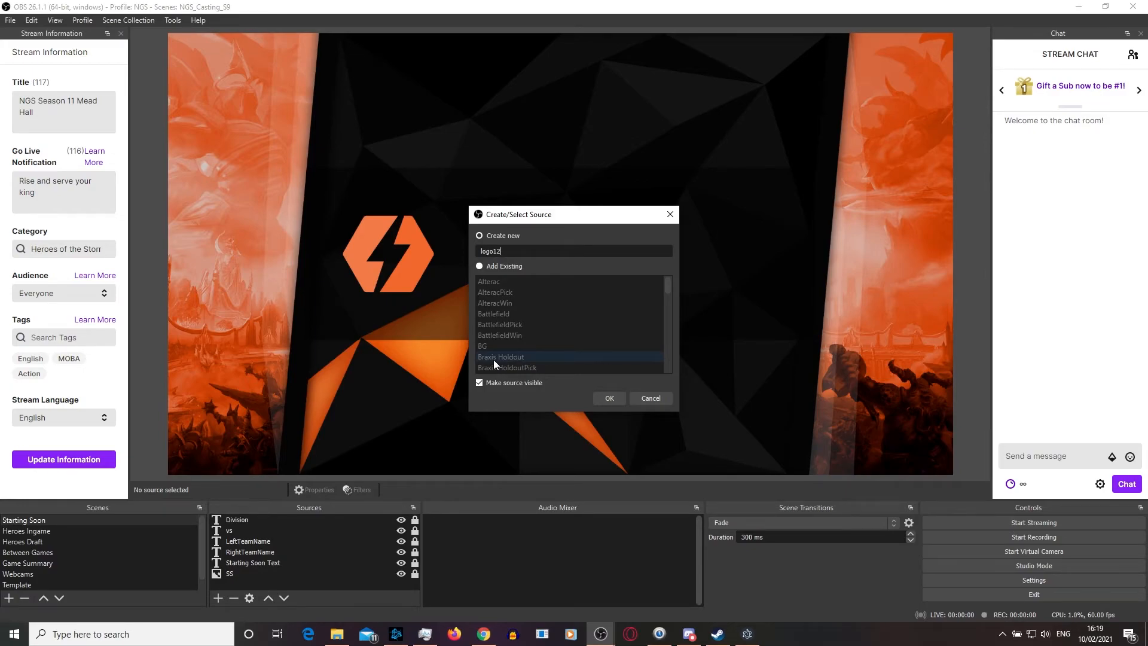
{"action": "key", "text": "Return"}
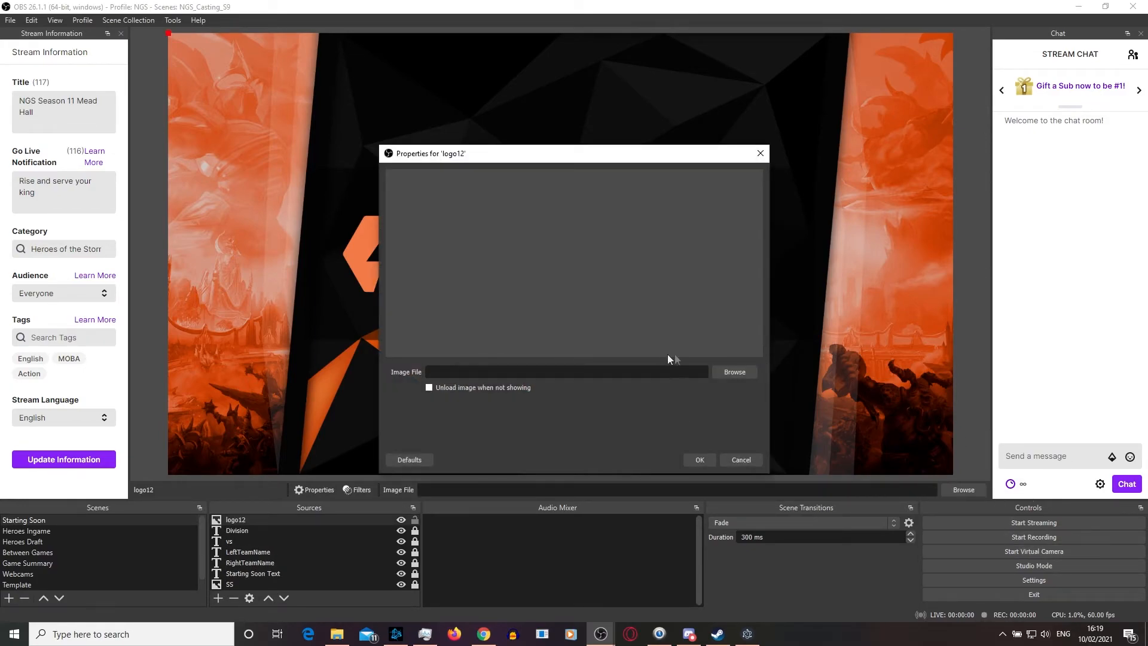
Step: Load insta.png as the logo12 image, apply it, and move the image to the upper middle of the canvas
{"action": "left_click", "coordinate": [728, 370]}
{"action": "scroll", "coordinate": [598, 436], "scroll_direction": "down", "scroll_amount": 5}
{"action": "left_click", "coordinate": [576, 515]}
{"action": "left_click", "coordinate": [1034, 560]}
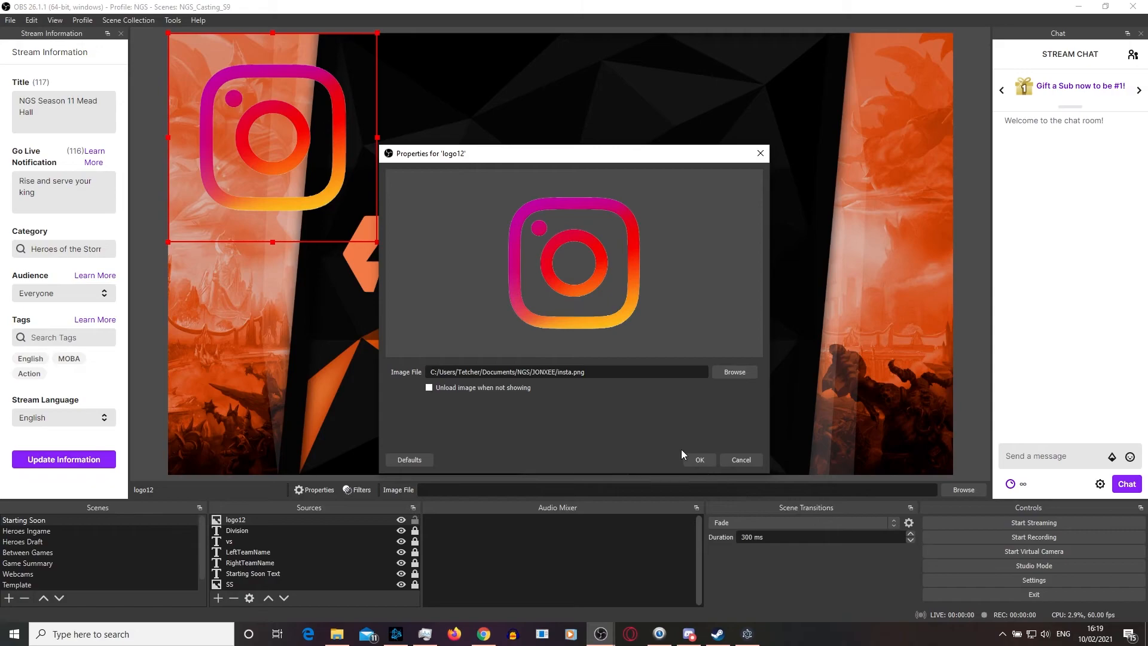
{"action": "left_click", "coordinate": [689, 458]}
{"action": "left_click_drag", "start_coordinate": [311, 152], "coordinate": [658, 185]}
{"action": "left_click", "coordinate": [776, 320]}
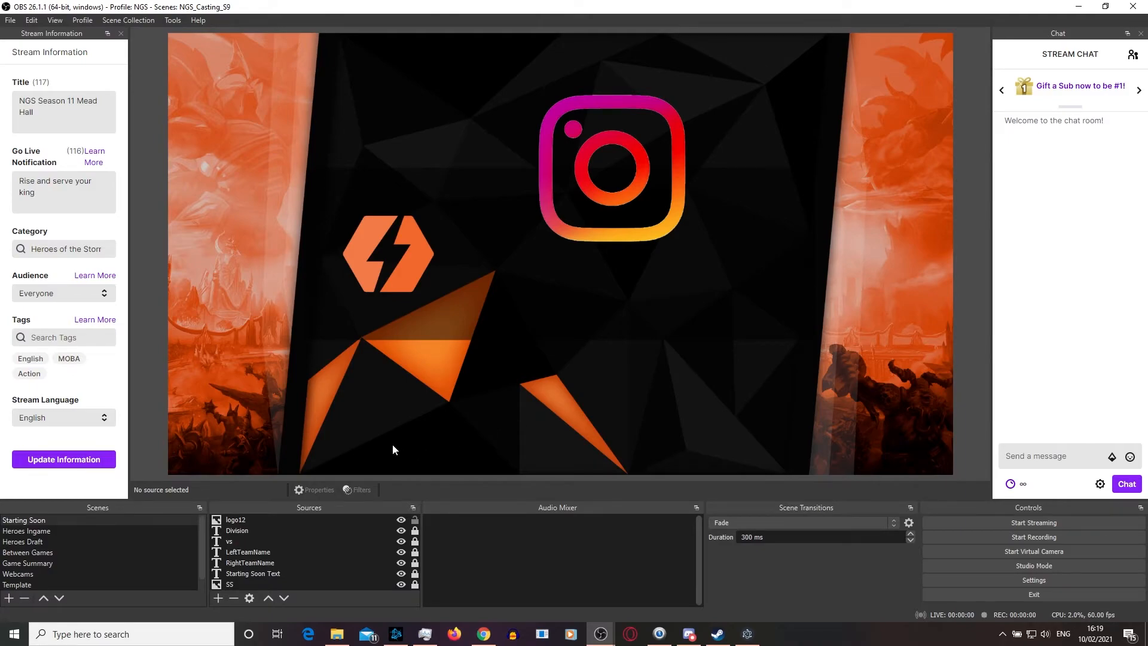
Step: Add the existing "NGS Logo" image source to the Starting Soon scene
{"action": "left_click", "coordinate": [219, 598]}
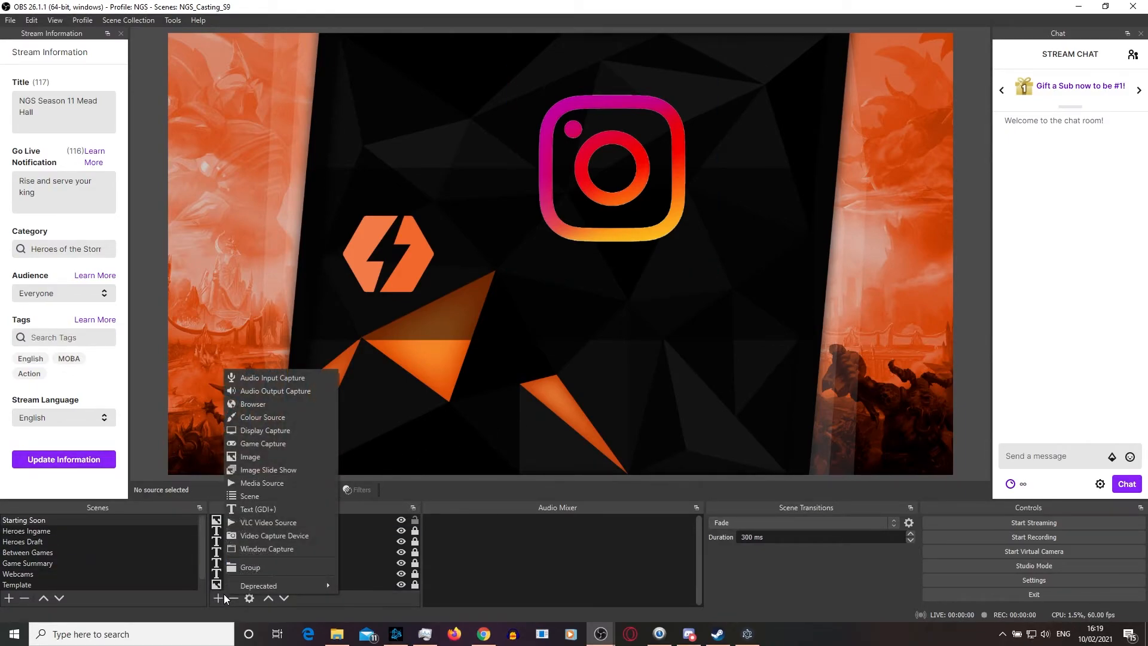
{"action": "left_click", "coordinate": [250, 457]}
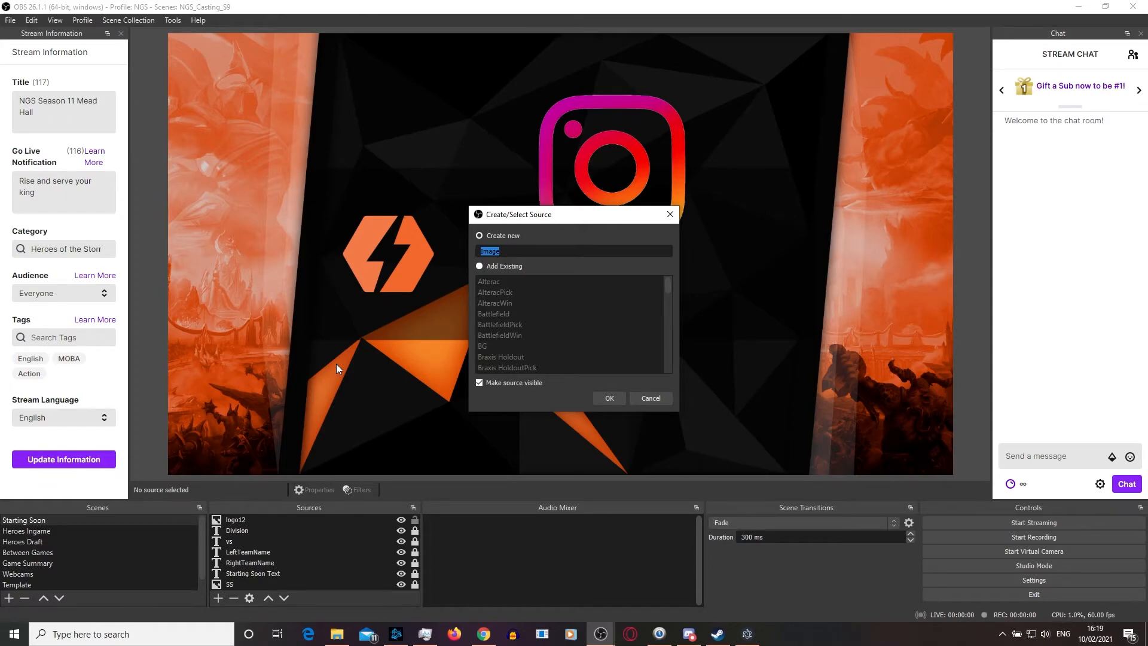
{"action": "left_click", "coordinate": [480, 267]}
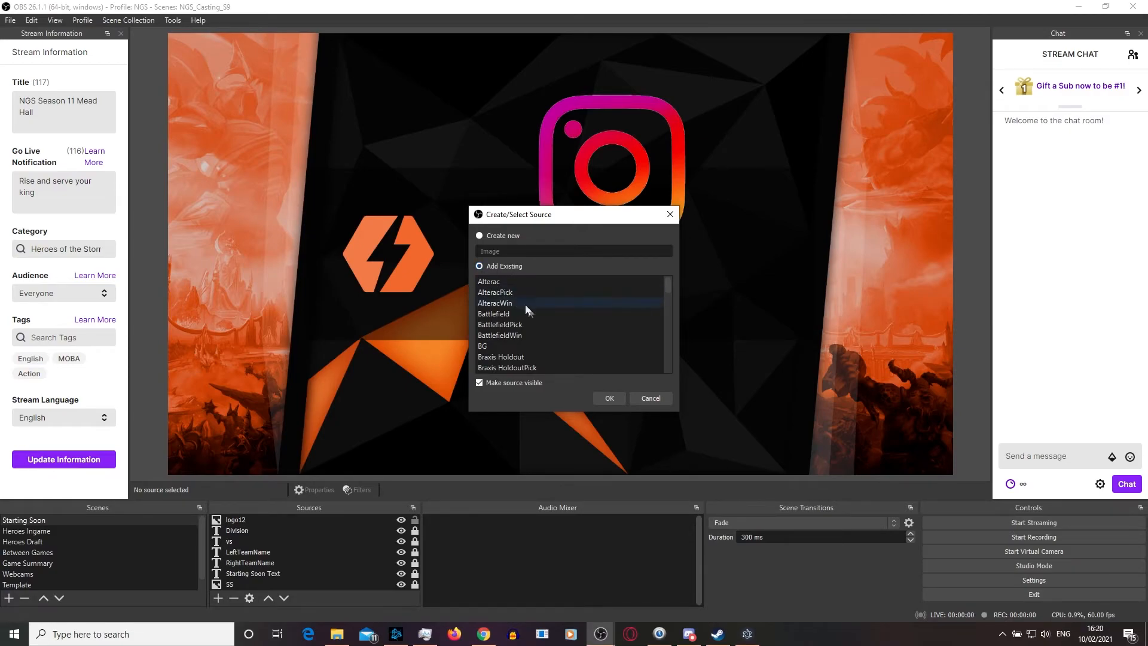
{"action": "scroll", "coordinate": [544, 341], "scroll_direction": "down", "scroll_amount": 2}
{"action": "scroll", "coordinate": [544, 336], "scroll_direction": "down", "scroll_amount": 5}
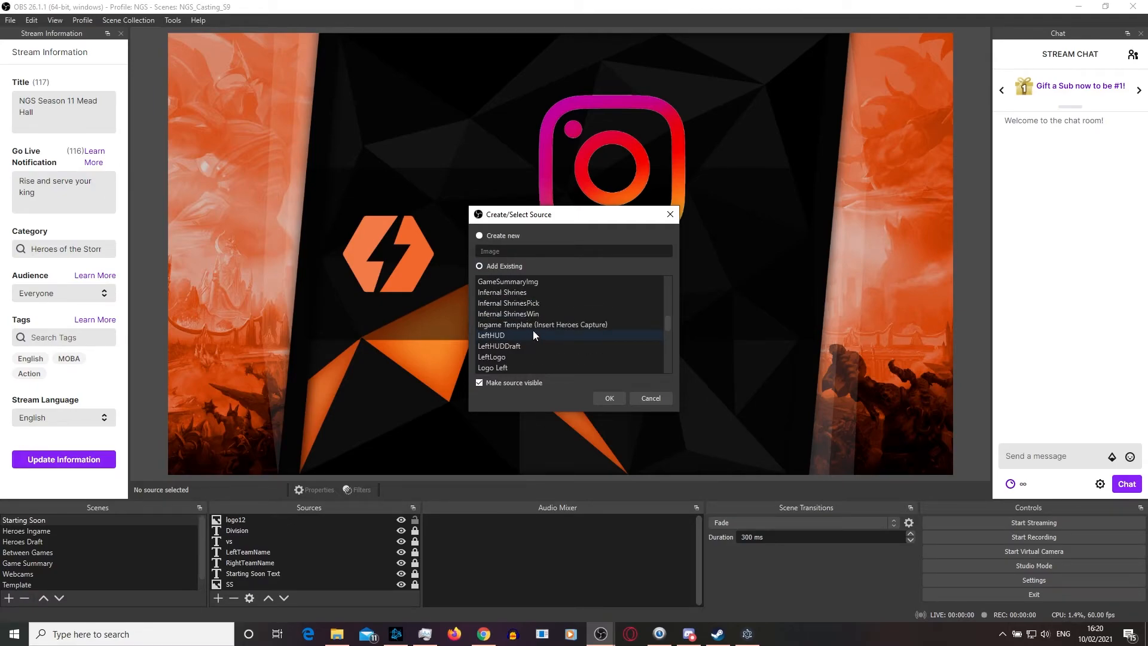
{"action": "scroll", "coordinate": [534, 337], "scroll_direction": "down", "scroll_amount": 2}
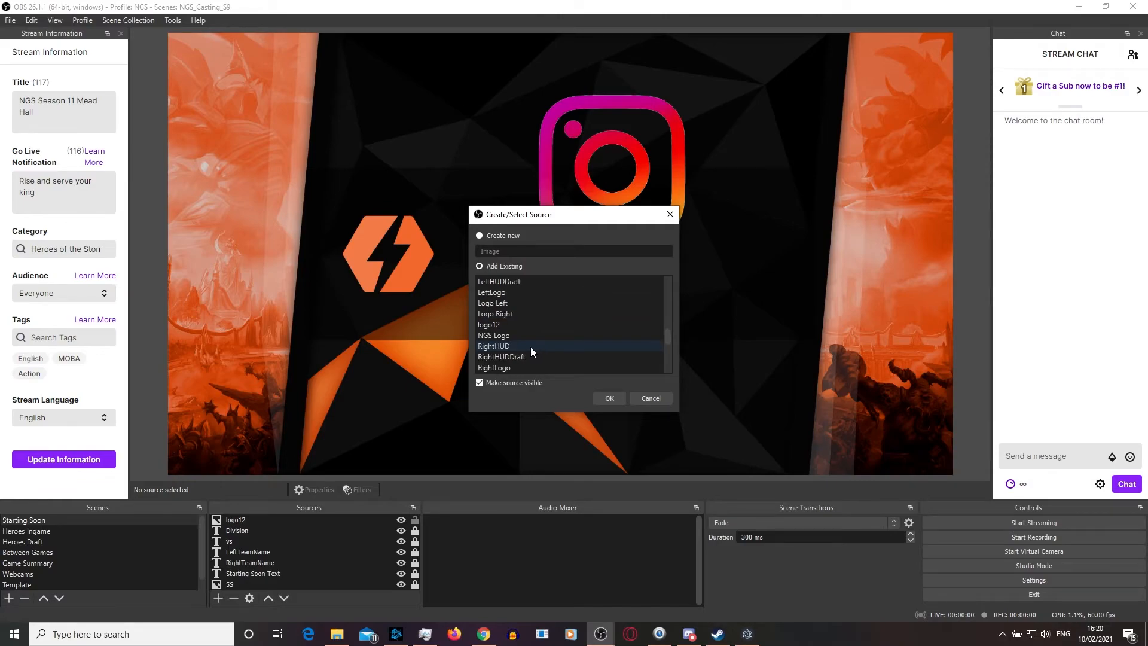
{"action": "scroll", "coordinate": [530, 347], "scroll_direction": "down", "scroll_amount": 1}
{"action": "left_click", "coordinate": [490, 303]}
{"action": "left_click", "coordinate": [595, 399]}
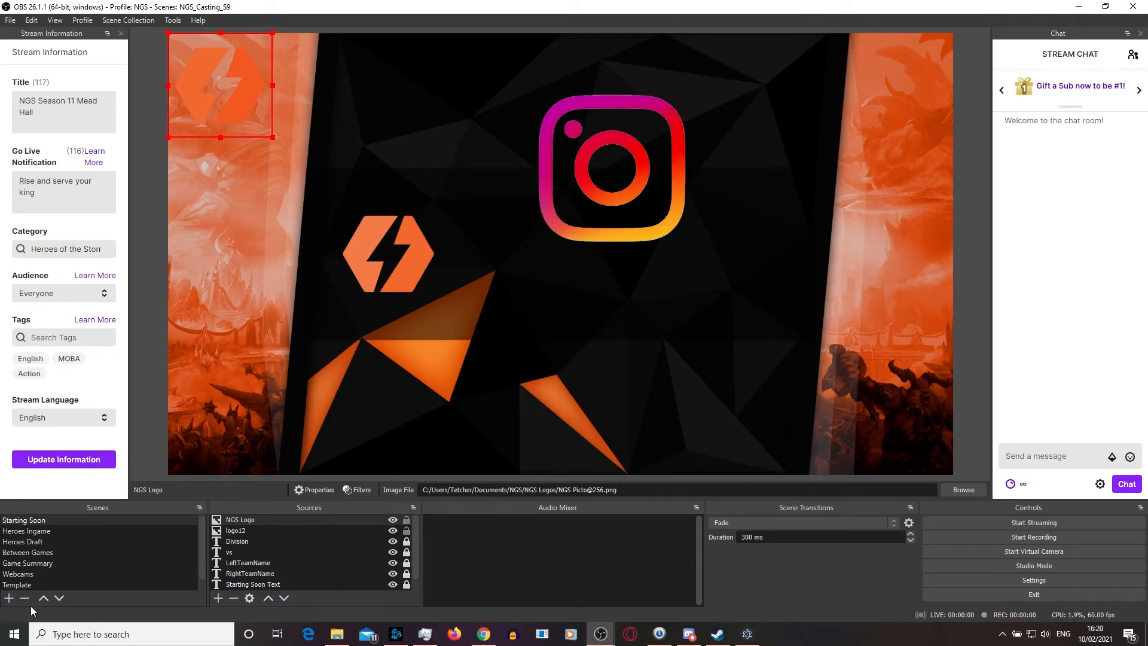
Step: Add the existing "Volskaya" image source to the Starting Soon scene and move it to the canvas middle below the Instagram logo
{"action": "left_click", "coordinate": [9, 598]}
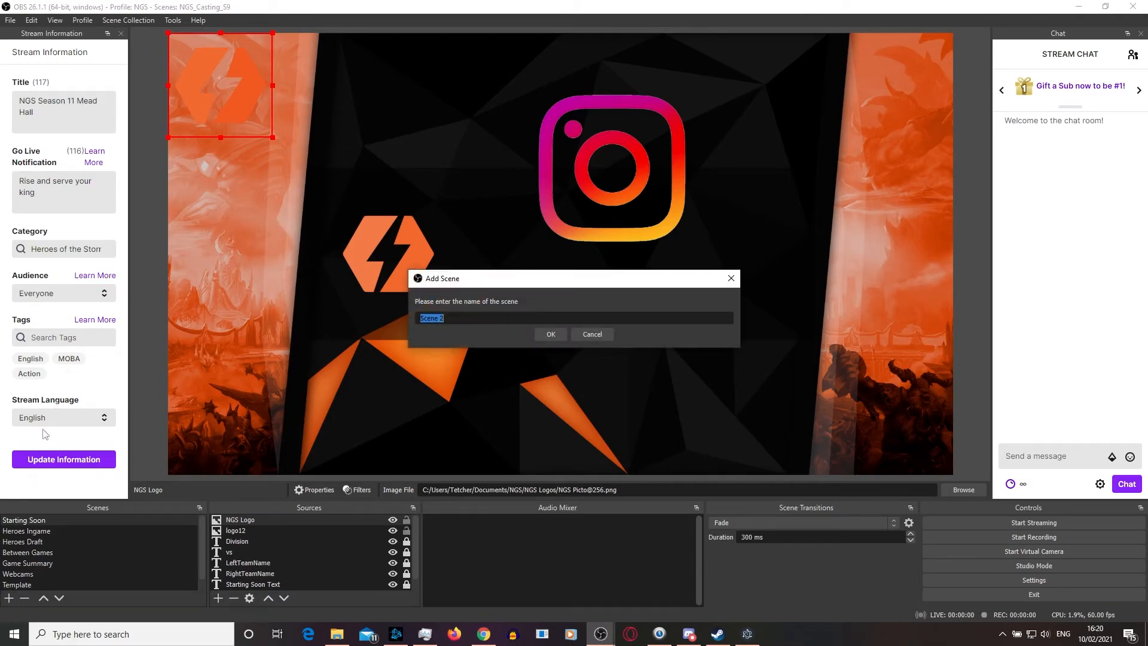
{"action": "left_click", "coordinate": [592, 334]}
{"action": "left_click", "coordinate": [219, 598]}
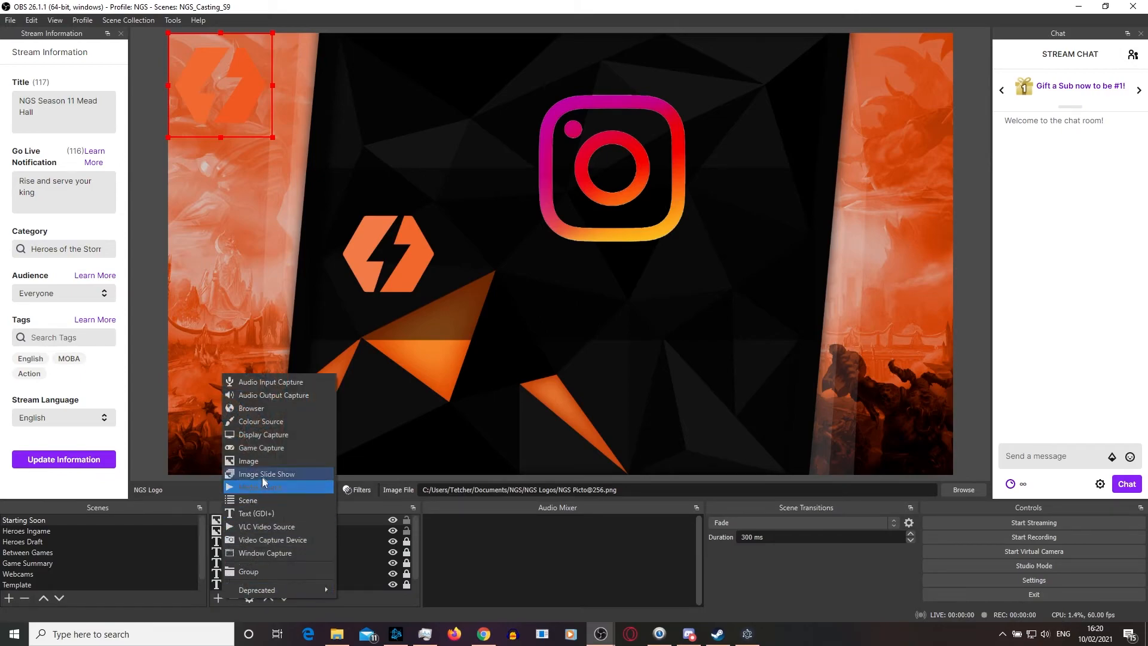
{"action": "left_click", "coordinate": [267, 464]}
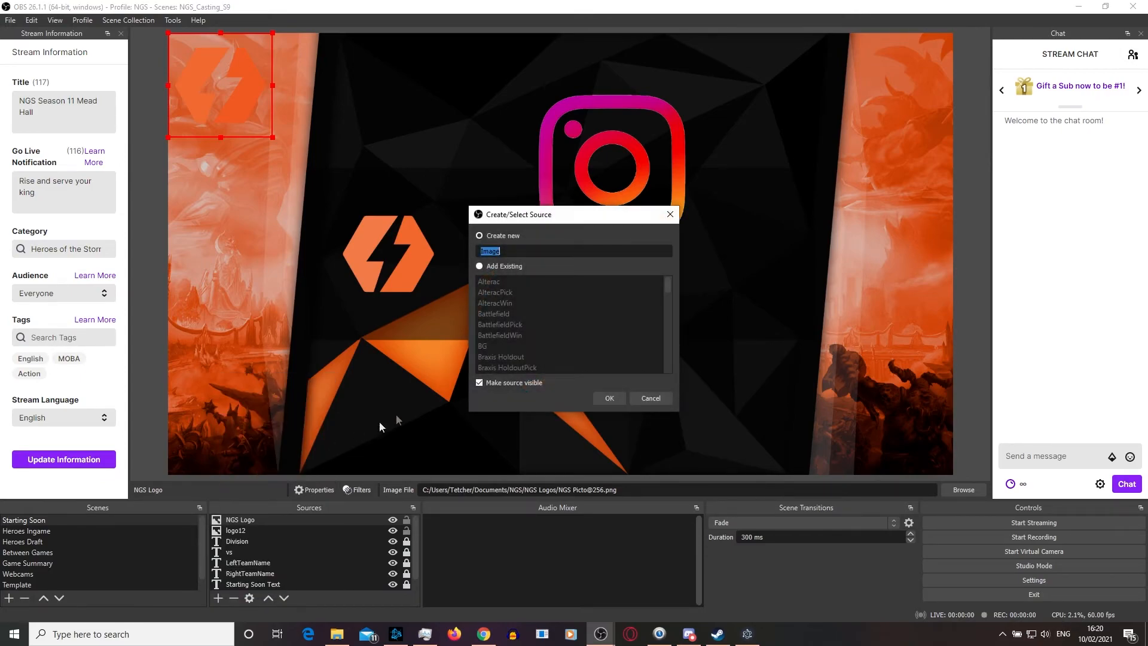
{"action": "left_click", "coordinate": [479, 266]}
{"action": "scroll", "coordinate": [549, 320], "scroll_direction": "down", "scroll_amount": 15}
{"action": "scroll", "coordinate": [546, 328], "scroll_direction": "down", "scroll_amount": 3}
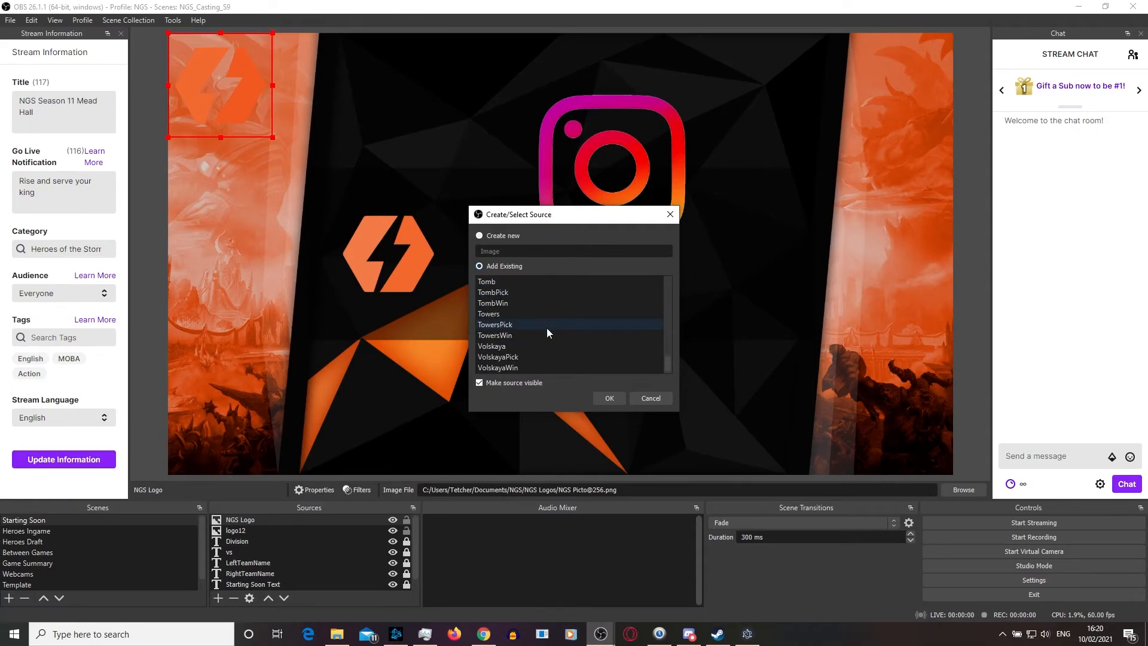
{"action": "left_click", "coordinate": [541, 347]}
{"action": "left_click", "coordinate": [601, 396]}
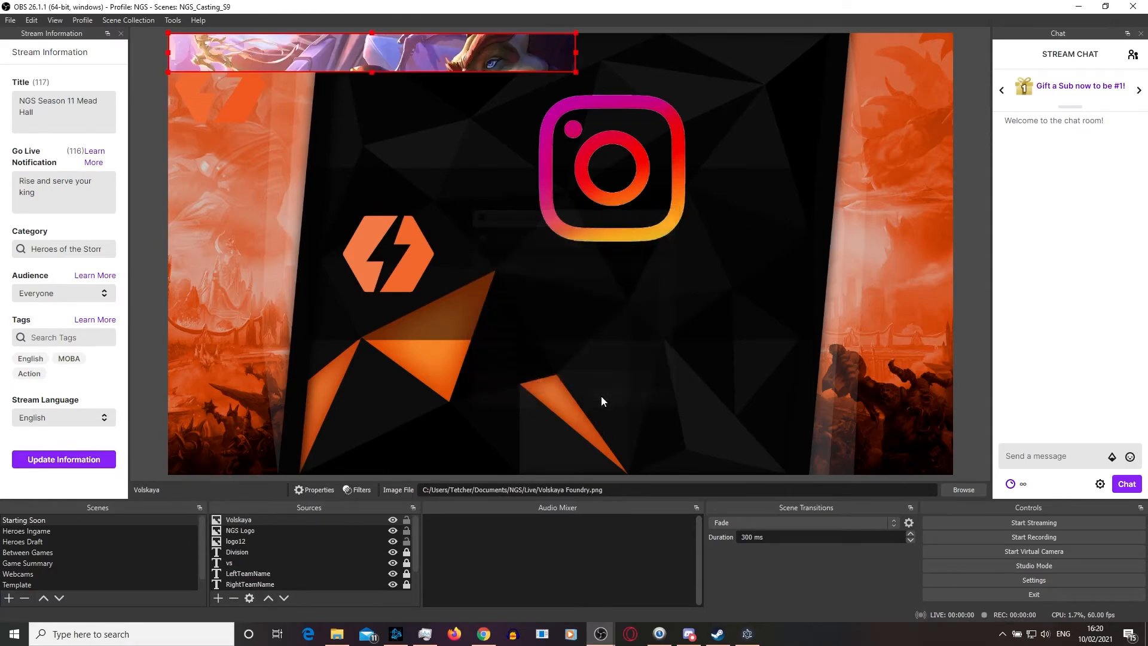
{"action": "left_click_drag", "start_coordinate": [426, 51], "coordinate": [614, 316]}
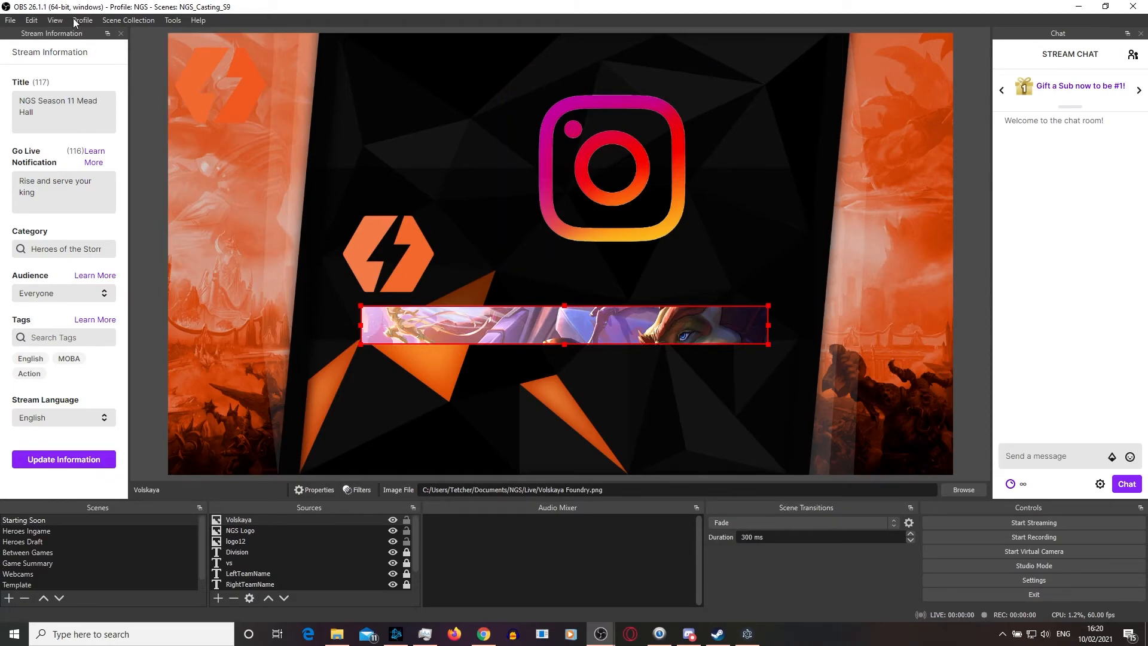
Step: Switch to the "NGS season 11" scene collection and show its Starting Soon scene
{"action": "left_click", "coordinate": [127, 20]}
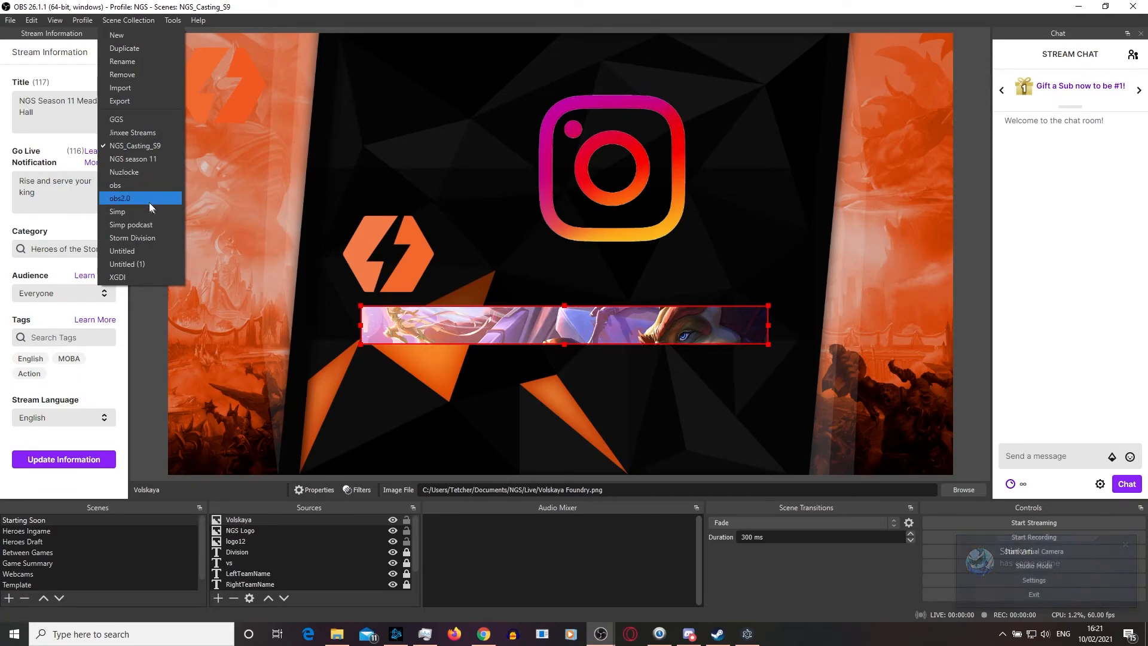
{"action": "left_click", "coordinate": [159, 159]}
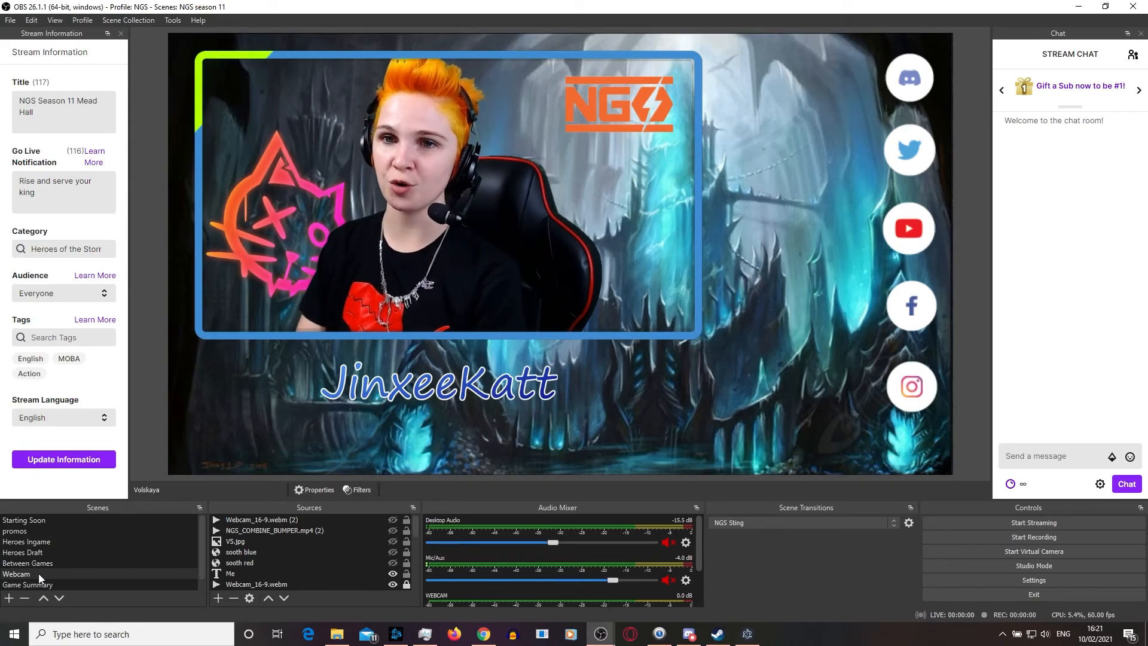
{"action": "left_click", "coordinate": [76, 520]}
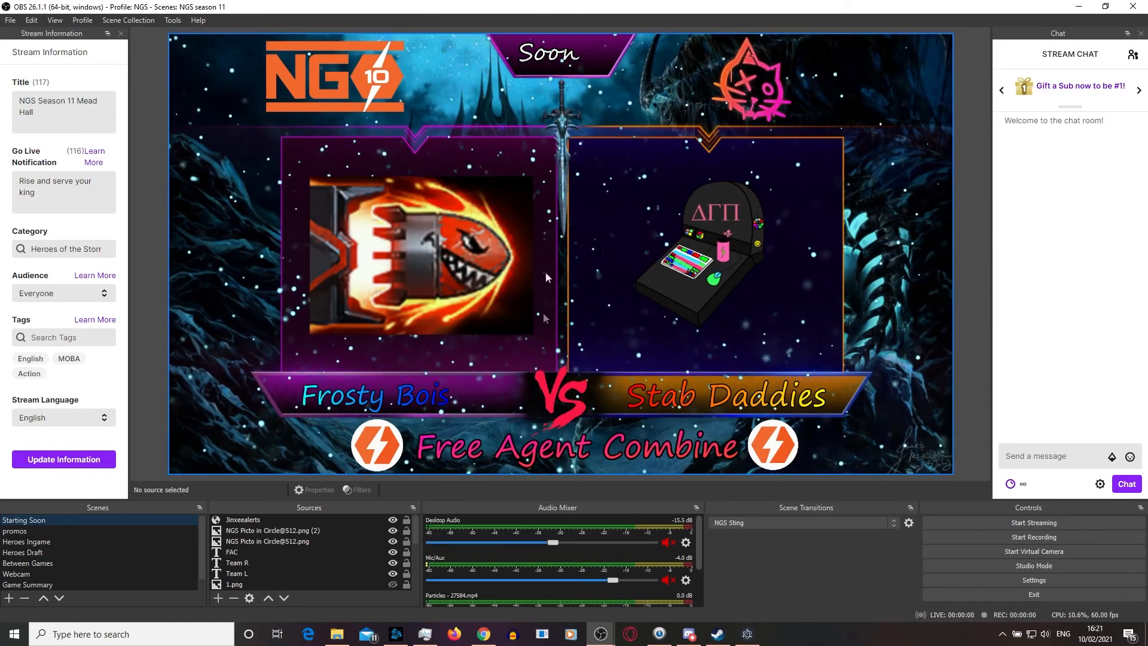
Step: View the Heroes Ingame and Heroes Draft scenes, and move Heroes Draft above Heroes Ingame in the scene order
{"action": "left_click", "coordinate": [100, 541]}
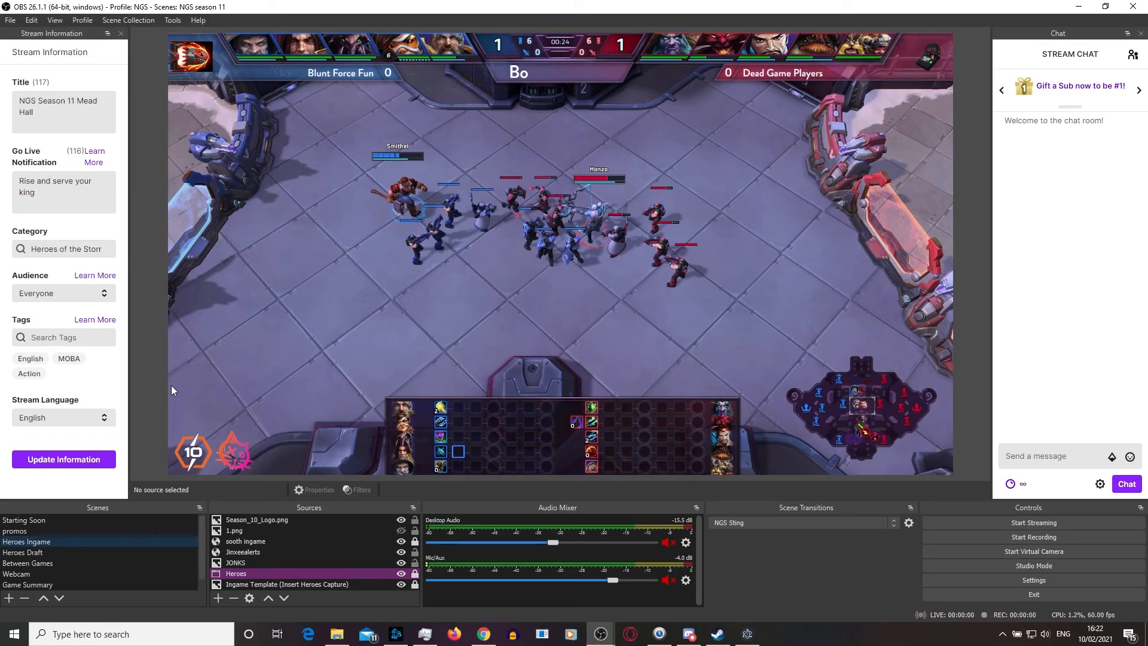
{"action": "left_click", "coordinate": [63, 549]}
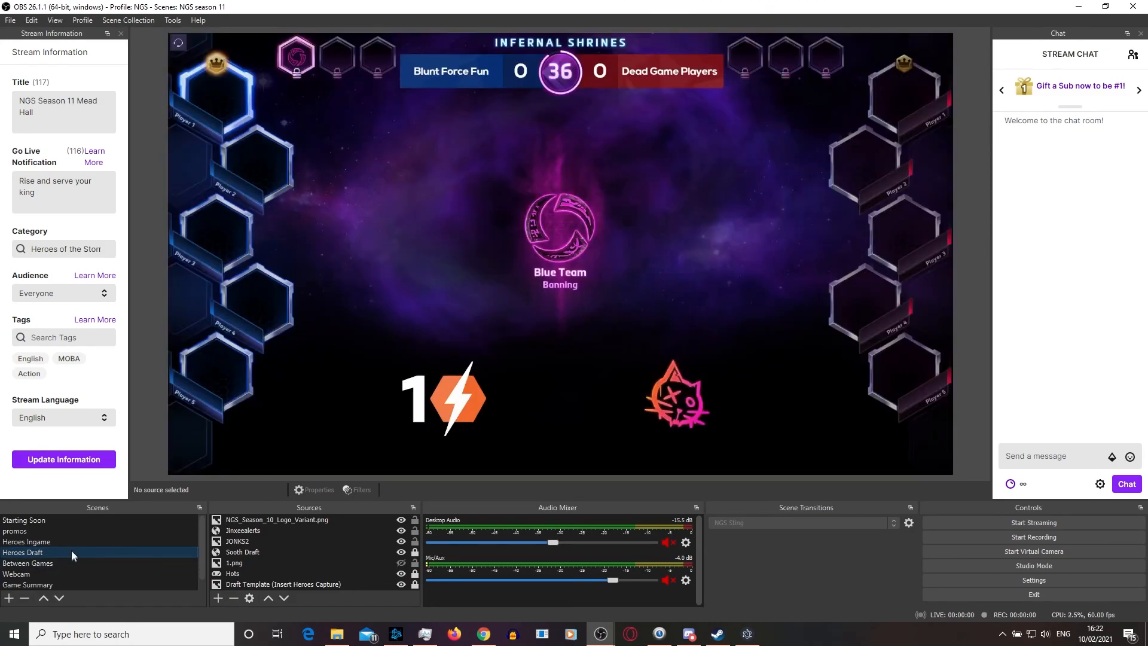
{"action": "left_click_drag", "start_coordinate": [71, 551], "coordinate": [83, 540]}
Step: Look through the Between Games, Webcam and Game Summary scenes, and return to the Webcam scene
{"action": "left_click", "coordinate": [56, 566]}
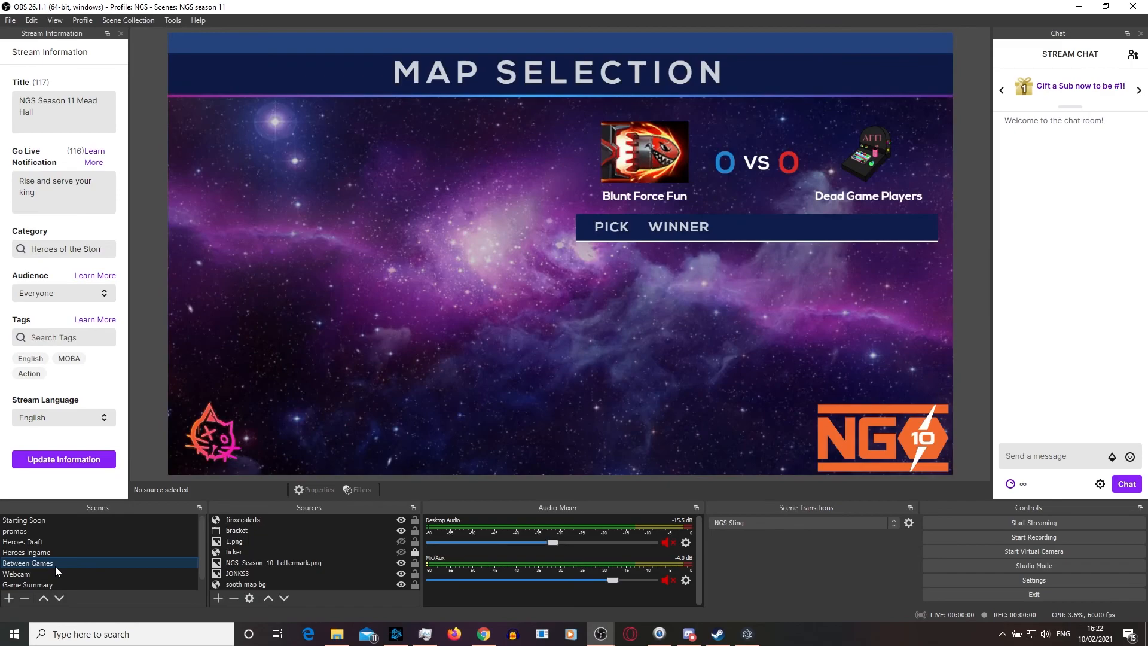
{"action": "scroll", "coordinate": [121, 566], "scroll_direction": "down", "scroll_amount": 1}
{"action": "left_click", "coordinate": [111, 566]}
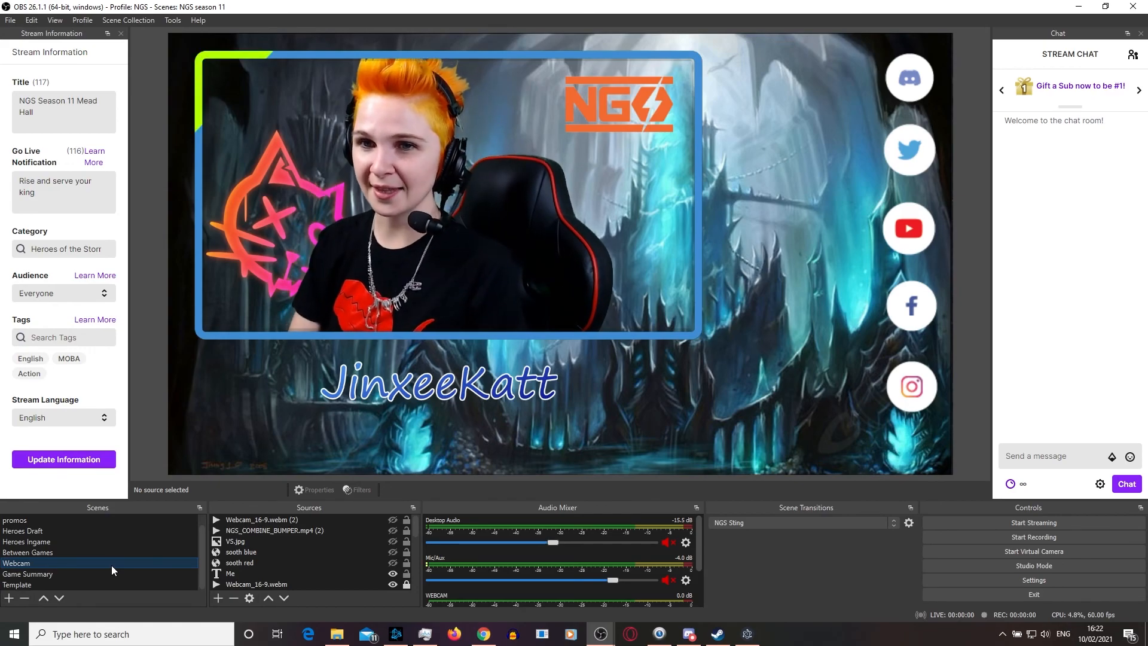
{"action": "left_click", "coordinate": [81, 572]}
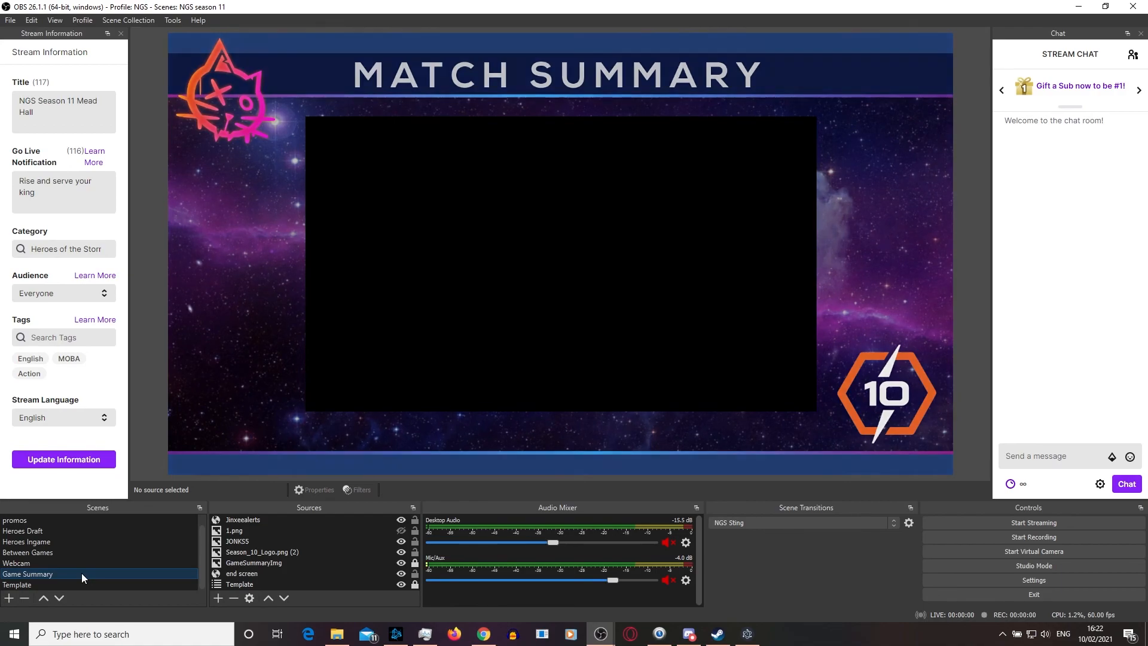
{"action": "key", "text": "Up"}
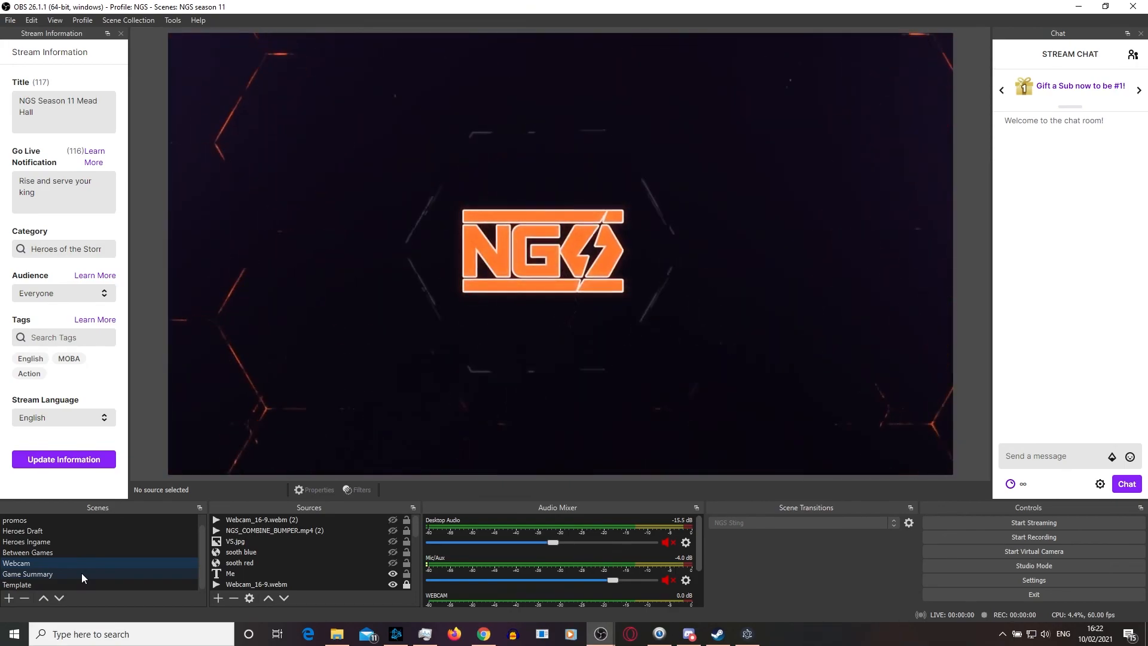